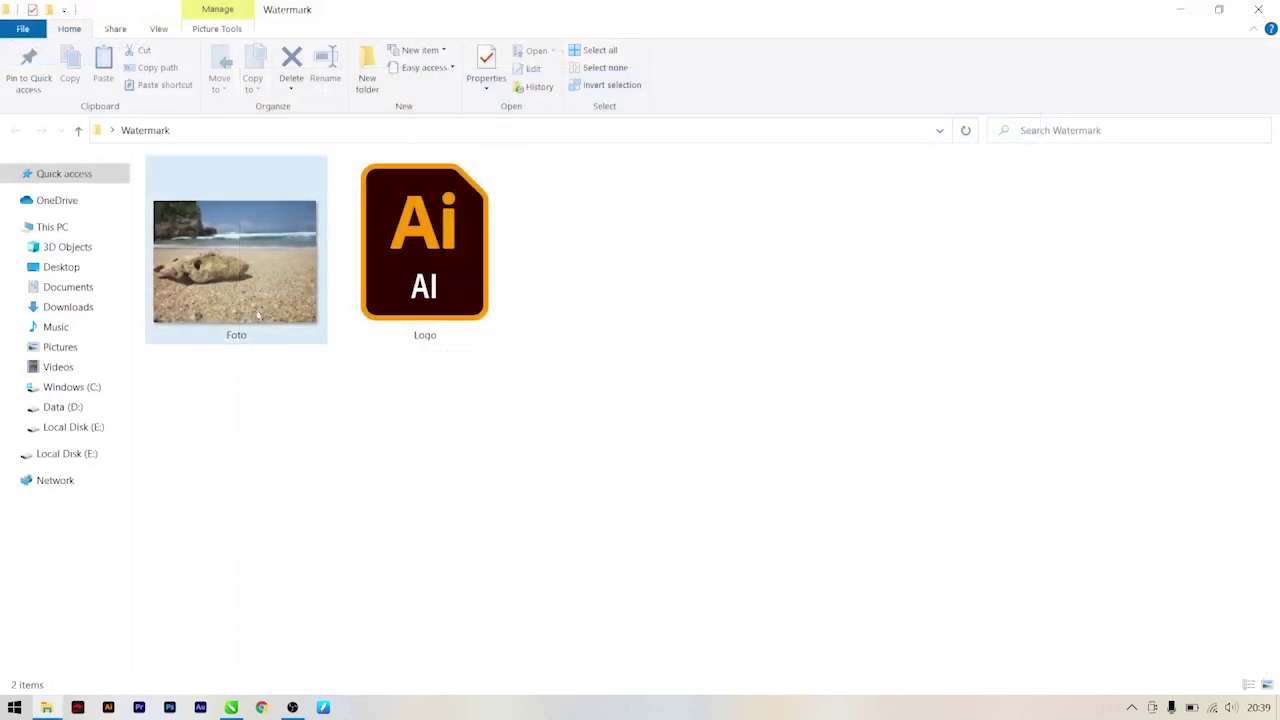
- Import the Foto image from the Watermark folder into the CorelDRAW document beside the page and scale it to about 312 mm wide
left_click_drag(248, 281, 720, 354)
scroll(232, 465, "down", 2)
left_click_drag(897, 224, 868, 237)
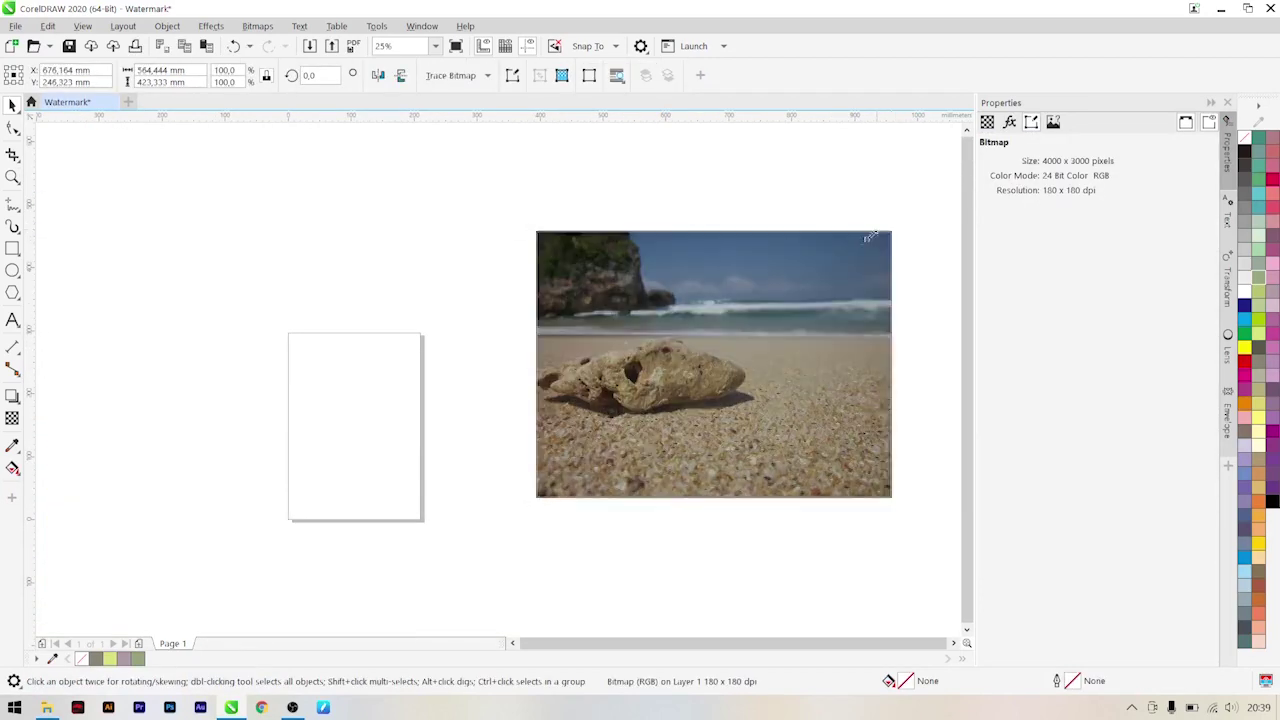
left_click_drag(740, 302, 734, 349)
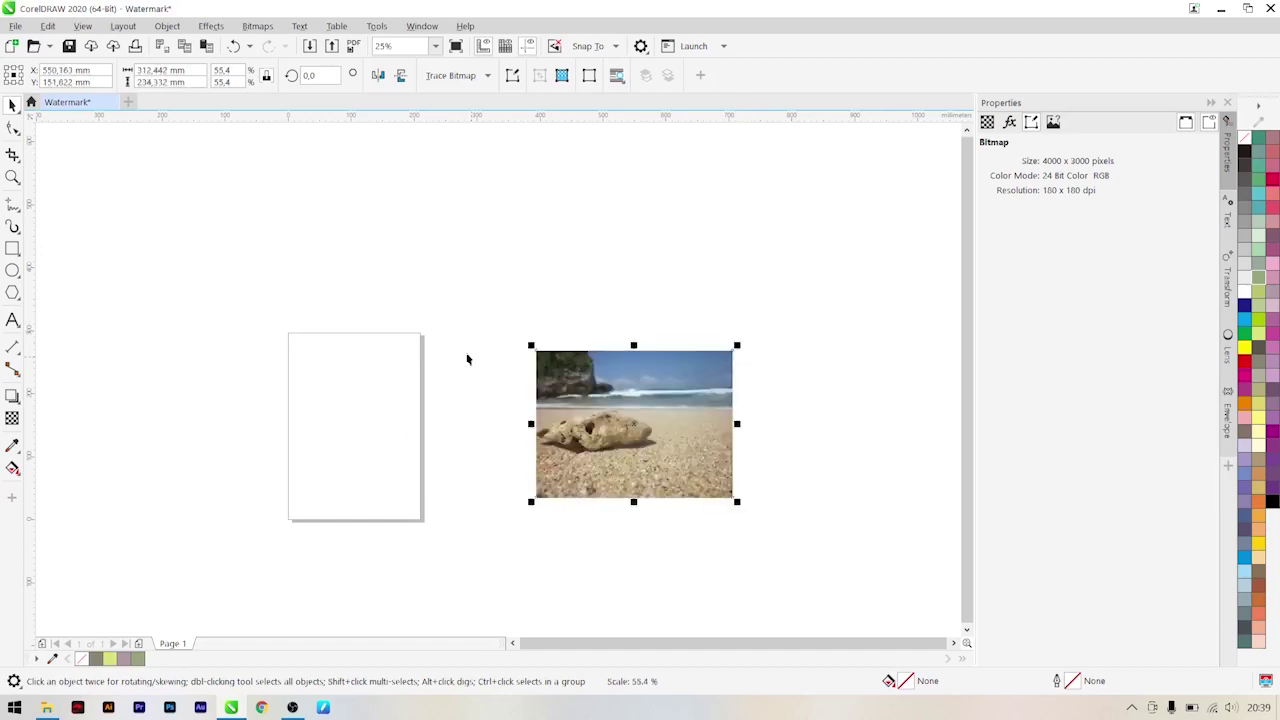
- Draw a rectangle about 176 by 120 mm on the page and move it off toward the page's upper-left corner
left_click(373, 452)
scroll(370, 452, "up", 1)
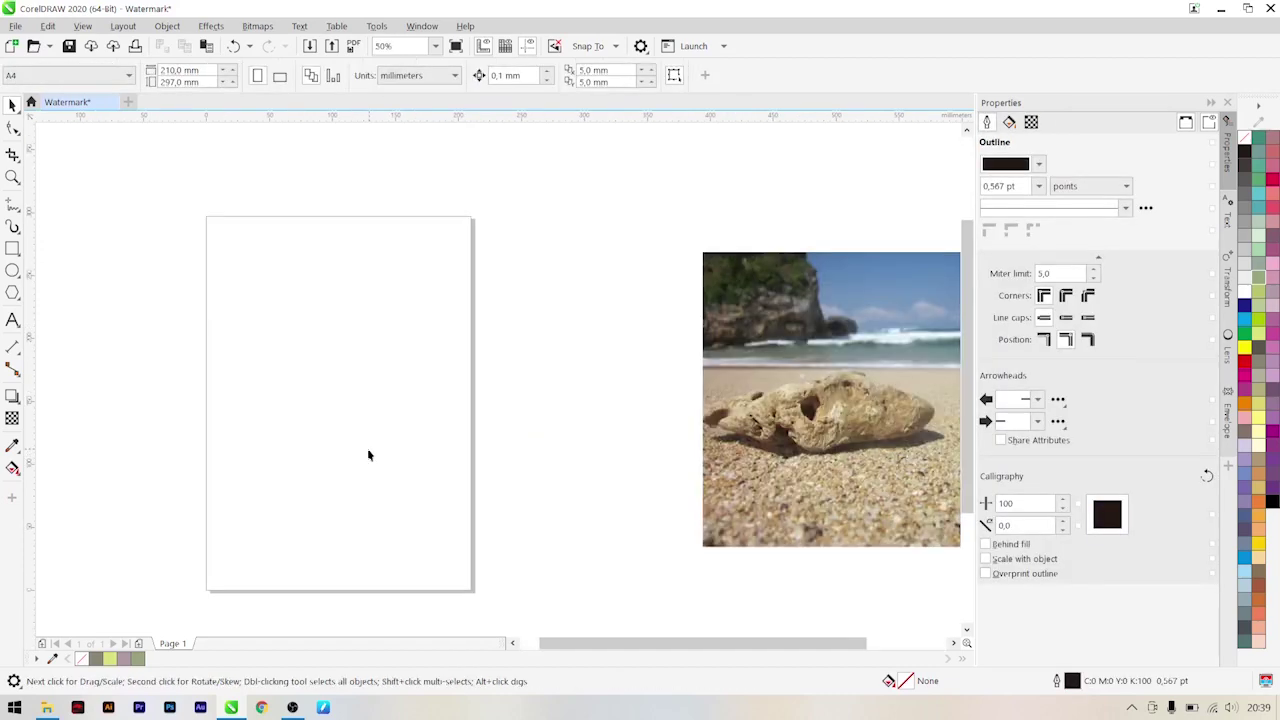
left_click(12, 248)
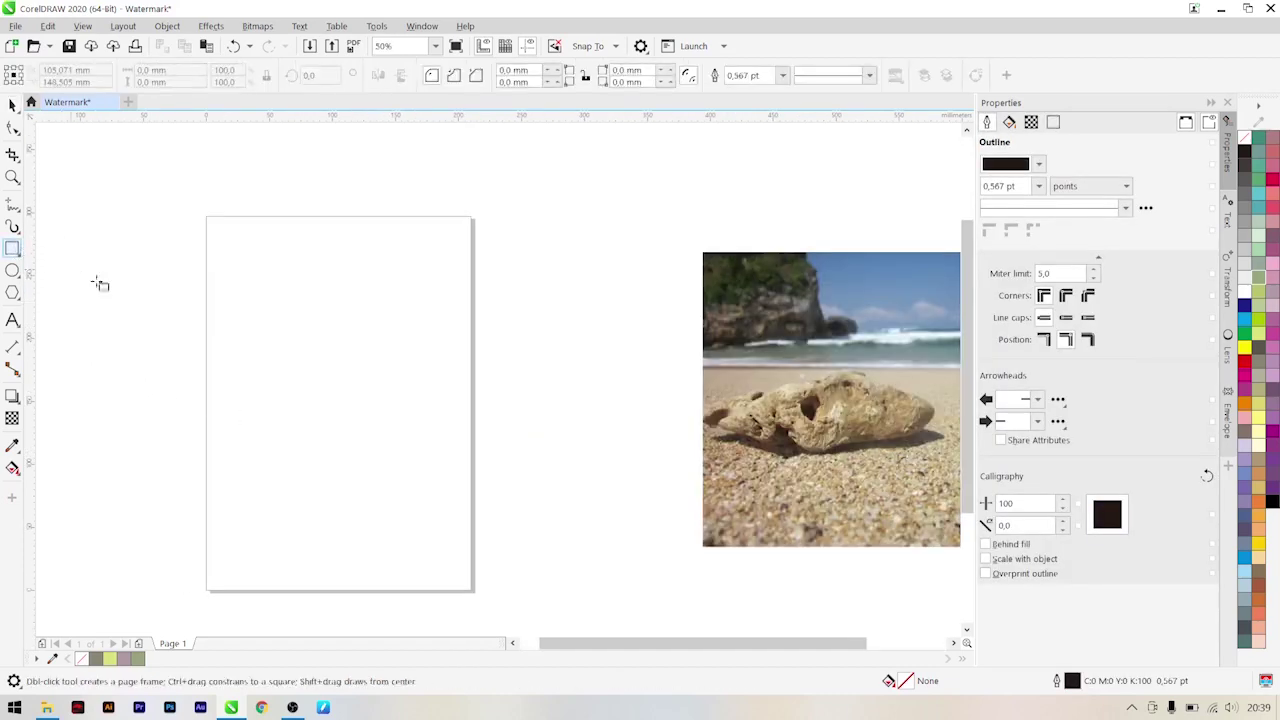
left_click_drag(210, 321, 434, 471)
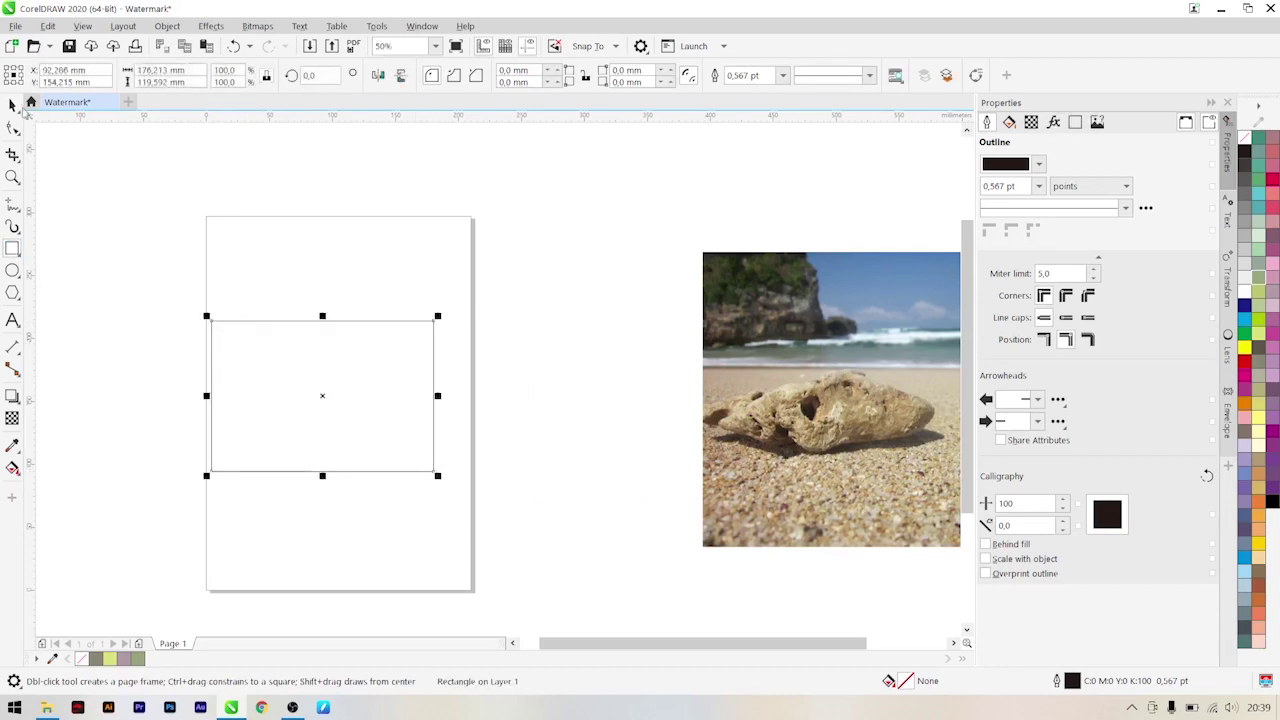
key("space")
left_click(328, 360)
left_click_drag(240, 322, 73, 166)
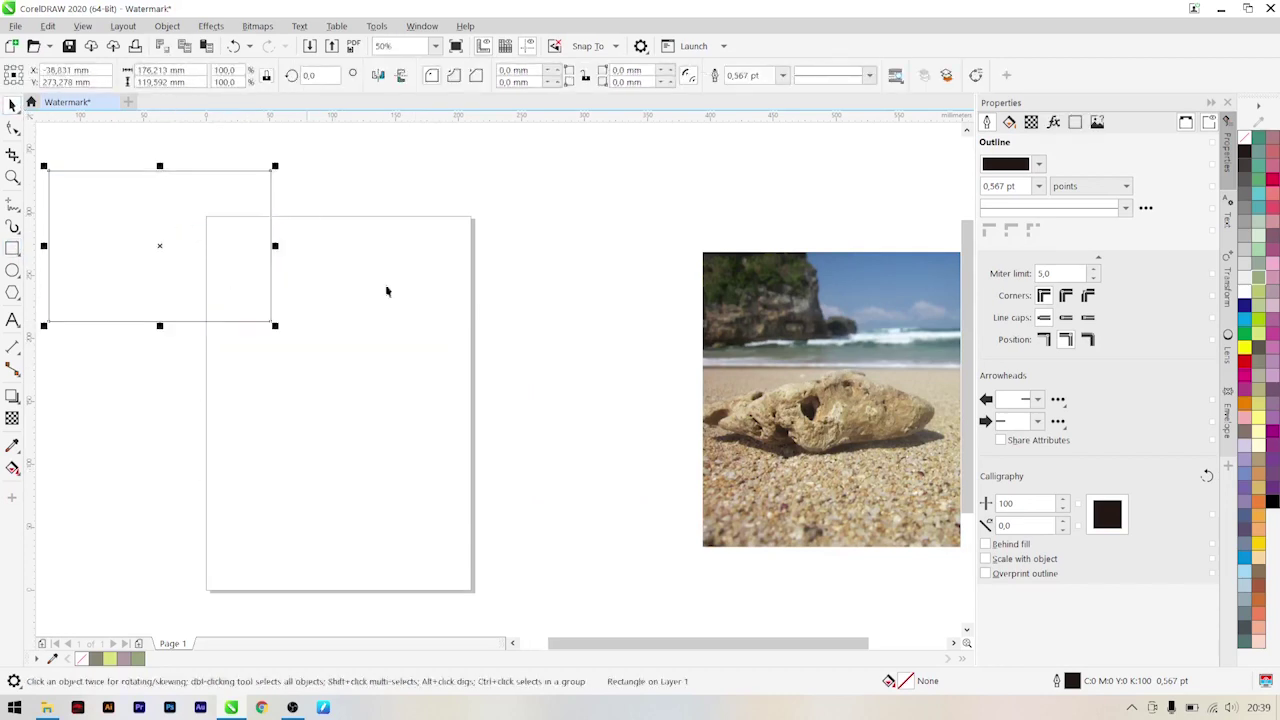
left_click(591, 357)
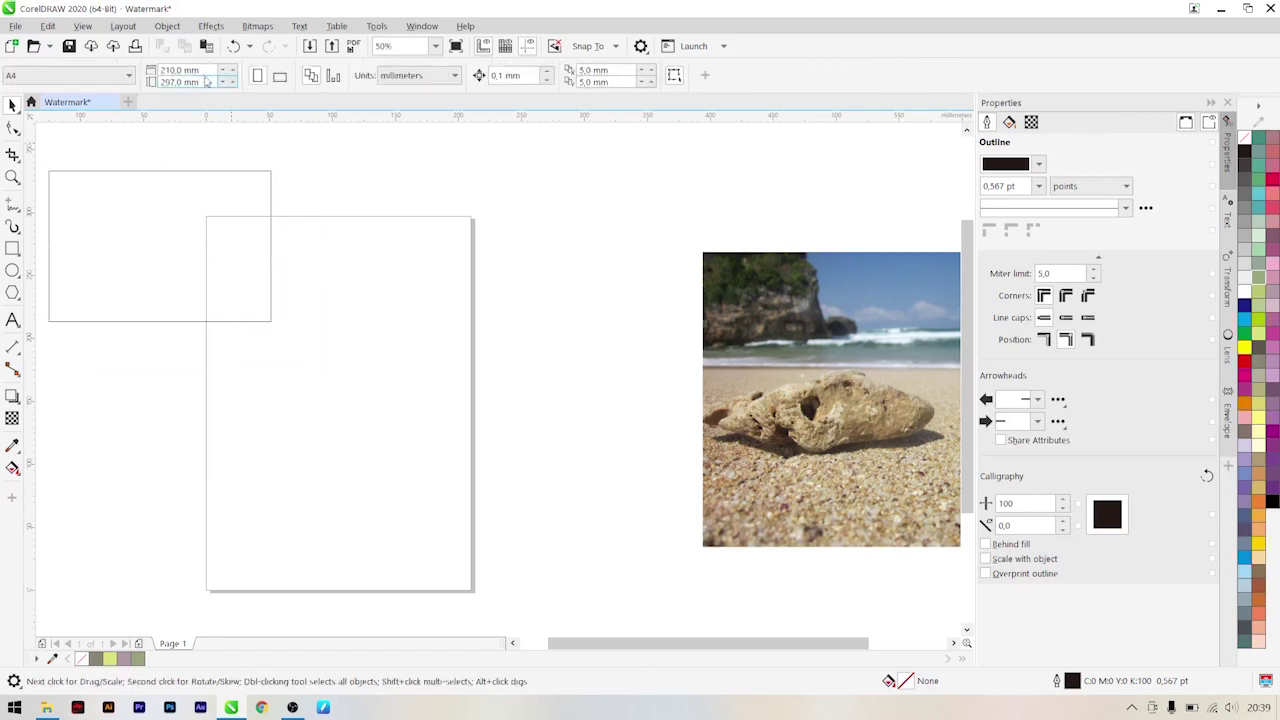
- Set the photo's width to 210 mm with proportions kept and centre it on the page
double_click(178, 70)
left_click(897, 374)
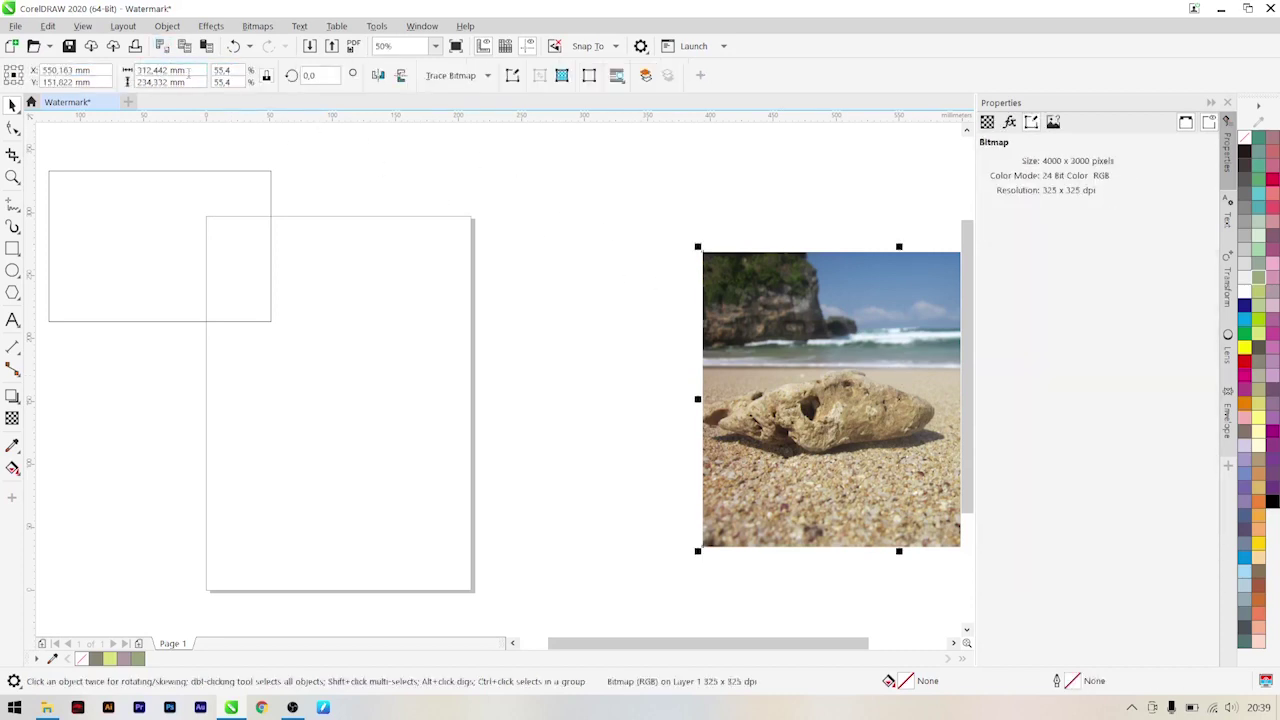
double_click(187, 72)
type("210")
key("Return")
left_click(694, 314)
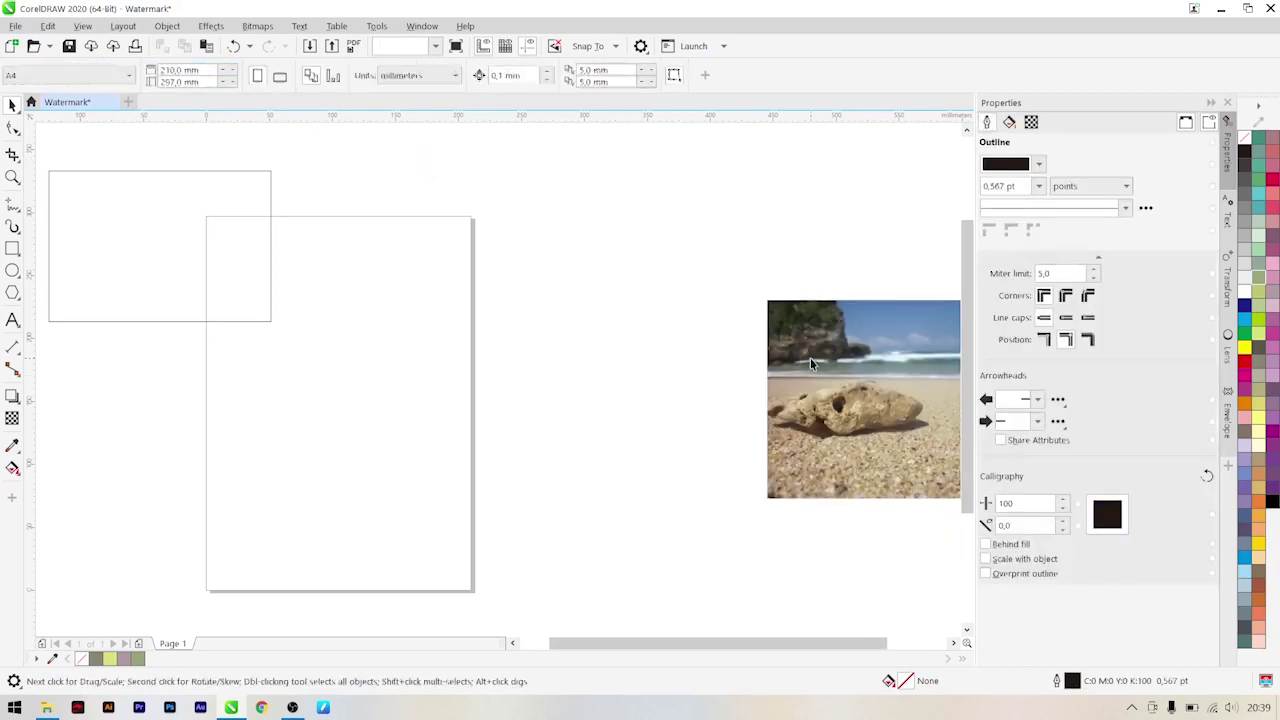
left_click(810, 358)
key("p")
left_click(651, 306)
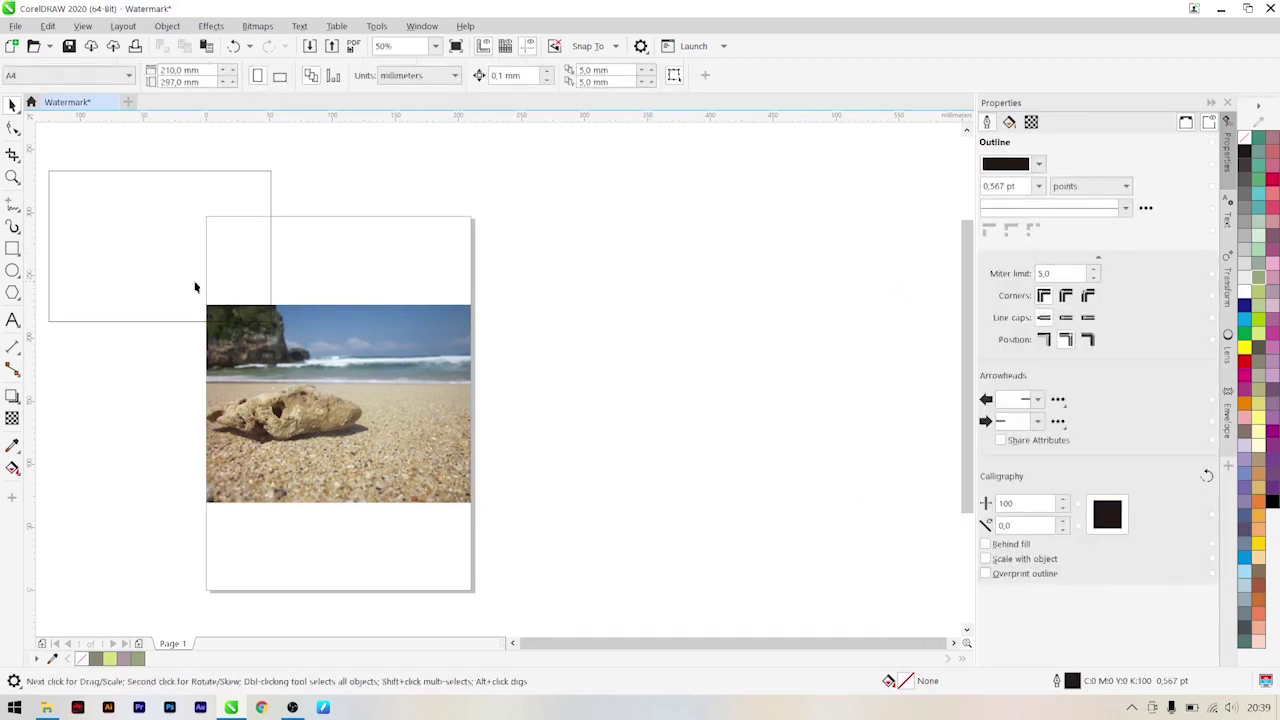
- Set the rectangle's size to 210 by 157.5 mm, copying the photo's dimensions
left_click(316, 373)
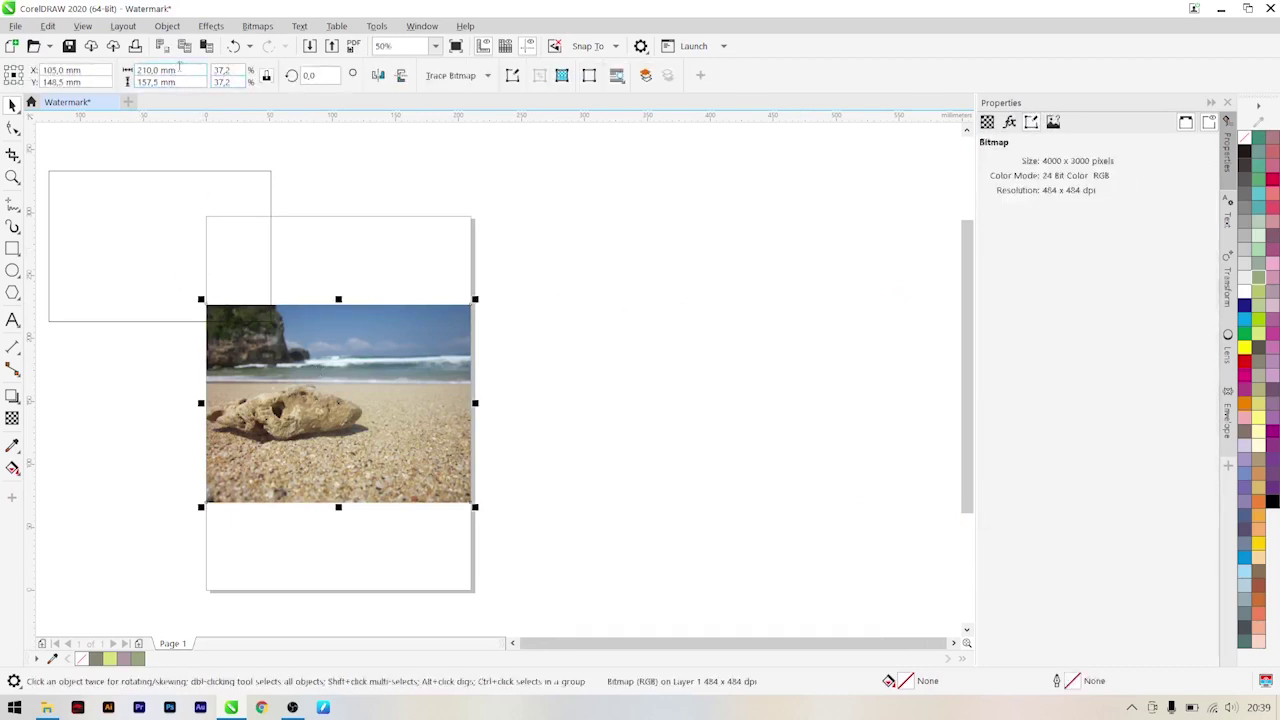
double_click(180, 69)
key("ctrl+c")
left_click(274, 138)
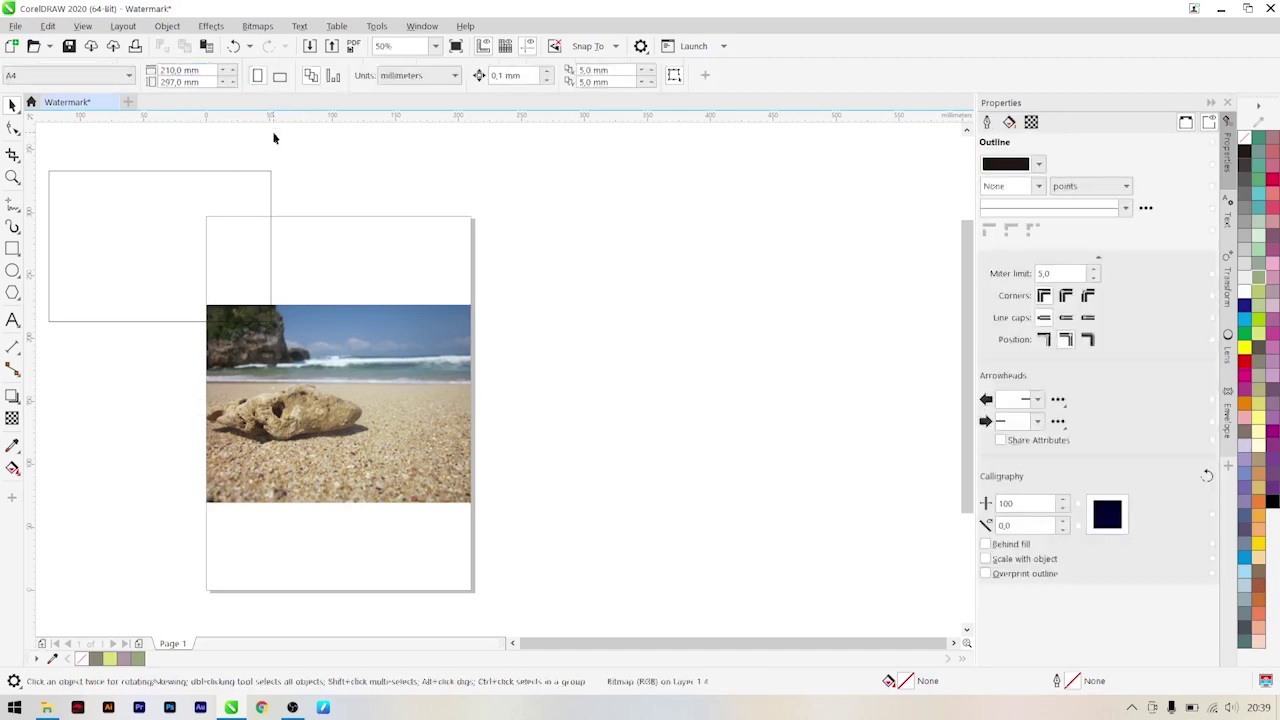
left_click(199, 174)
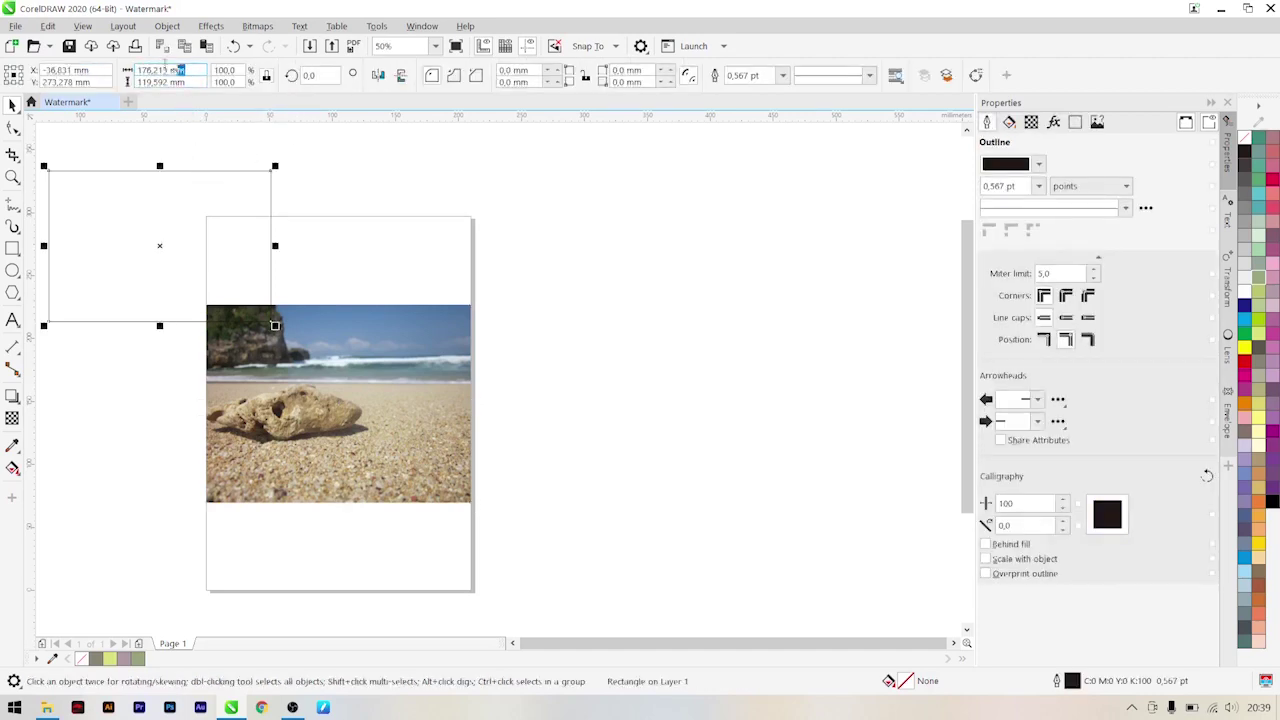
key("ctrl+v")
key("Return")
left_click(375, 198)
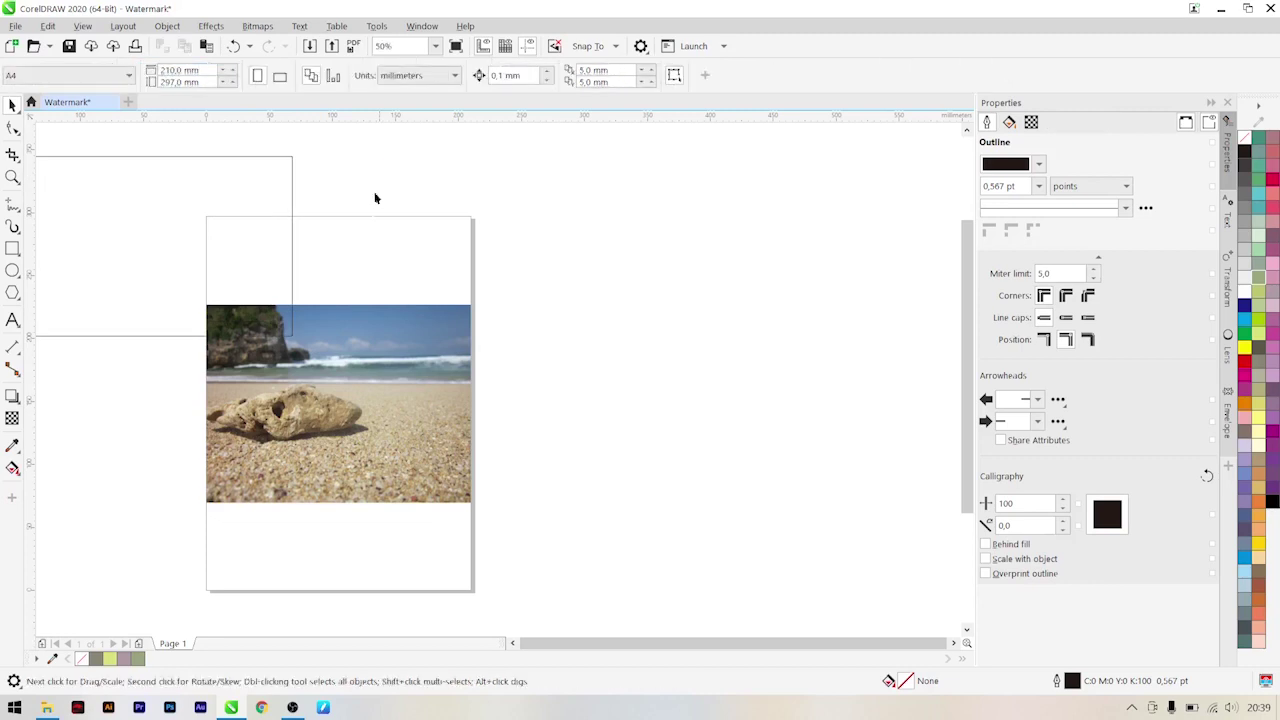
left_click(337, 360)
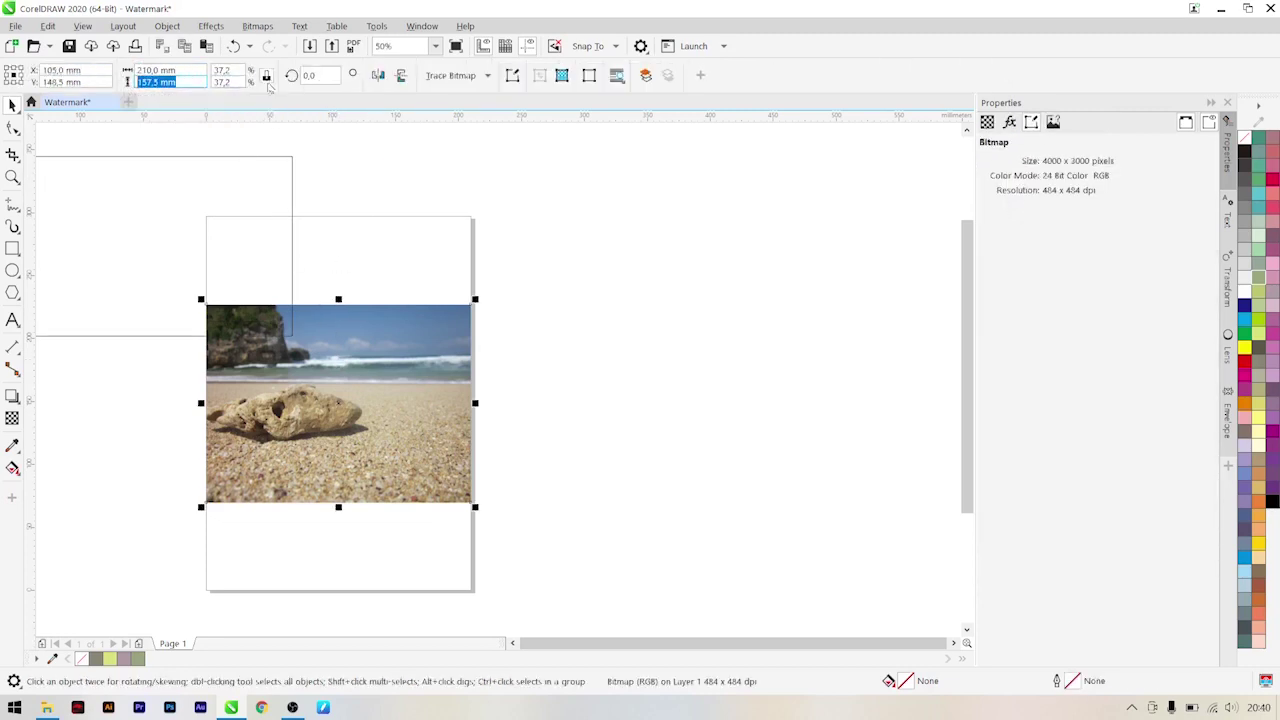
left_click(191, 157)
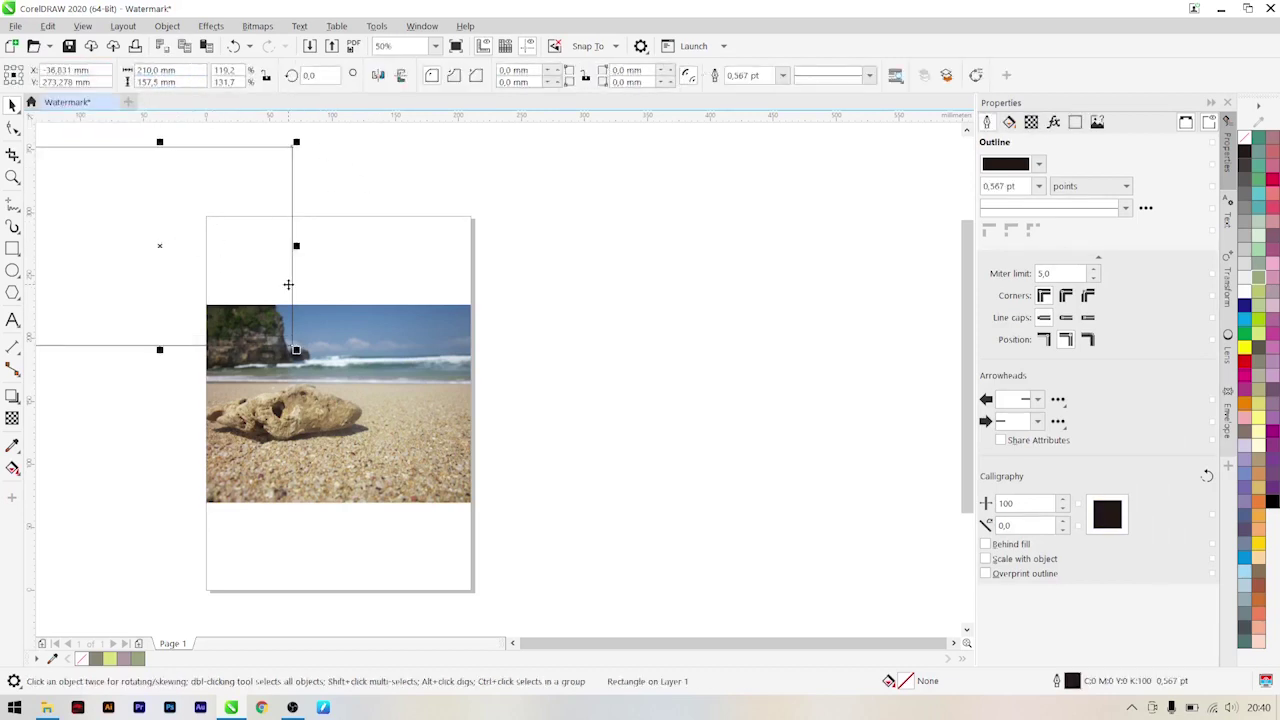
- Shift the photo to the right and centre the empty rectangle on the page
left_click_drag(380, 391, 608, 391)
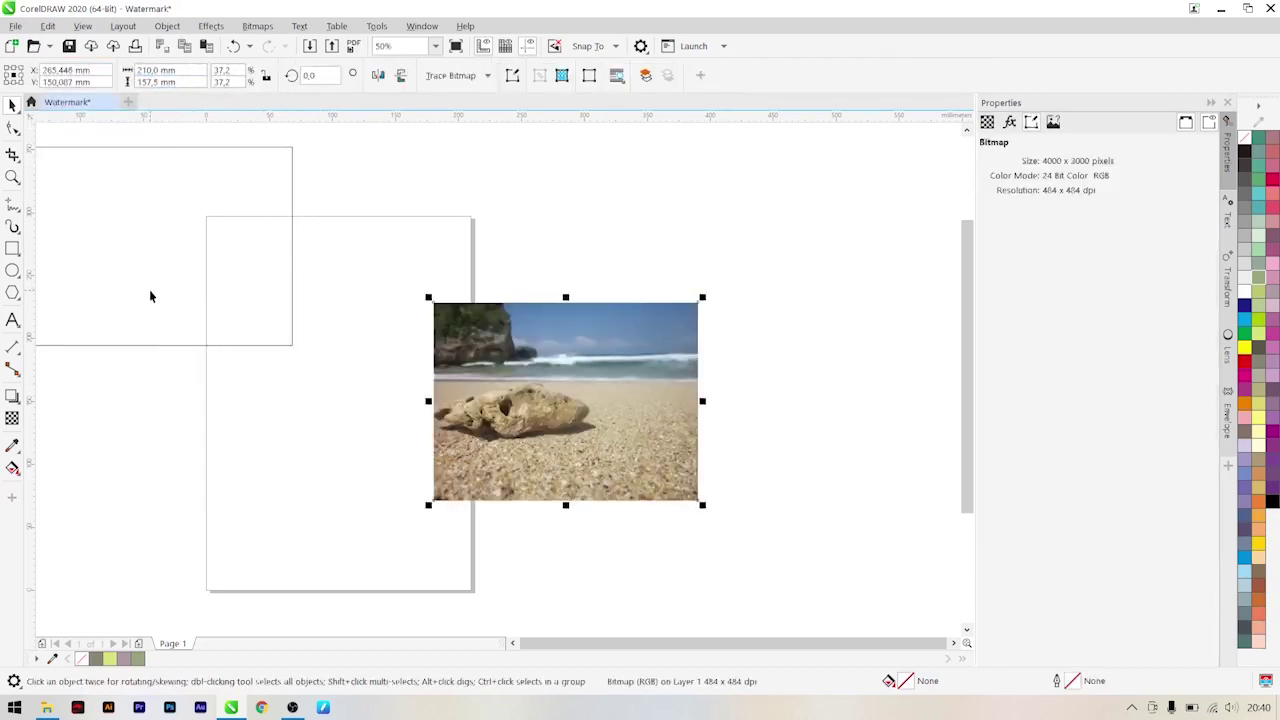
left_click(150, 289)
key("p")
- Place the photo inside the centred rectangle as a PowerClip
left_click(537, 374)
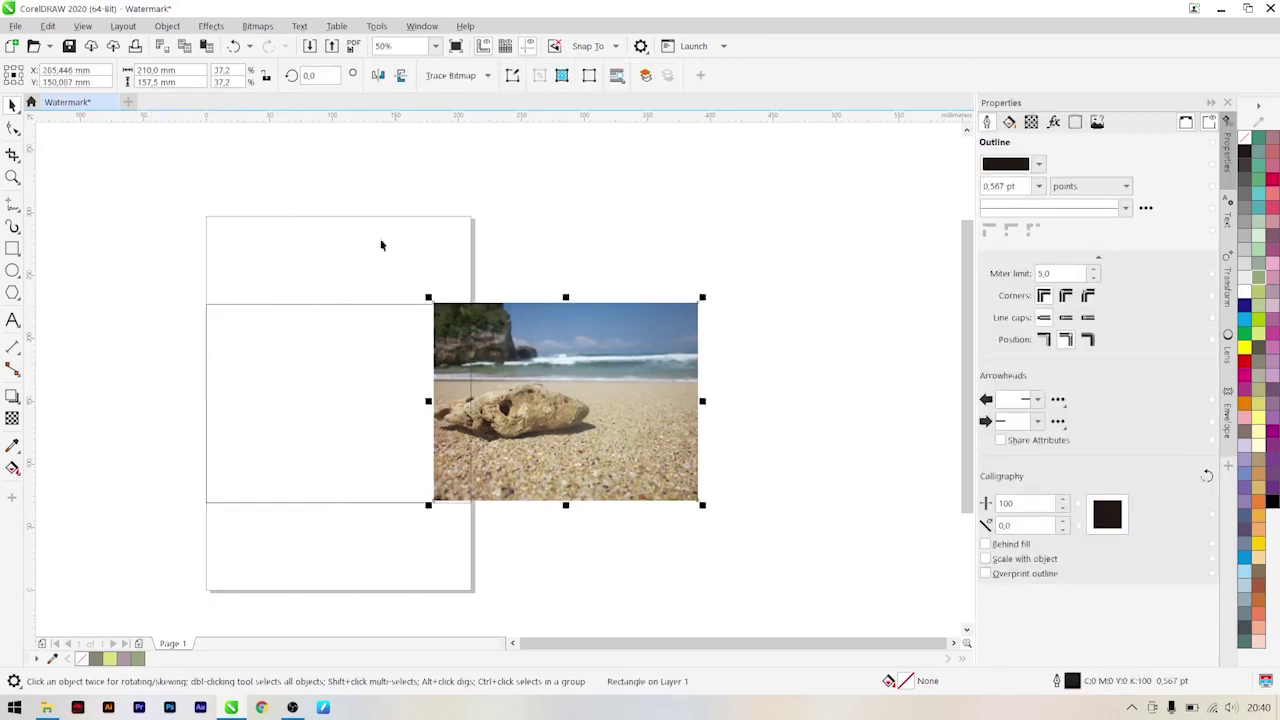
left_click(167, 26)
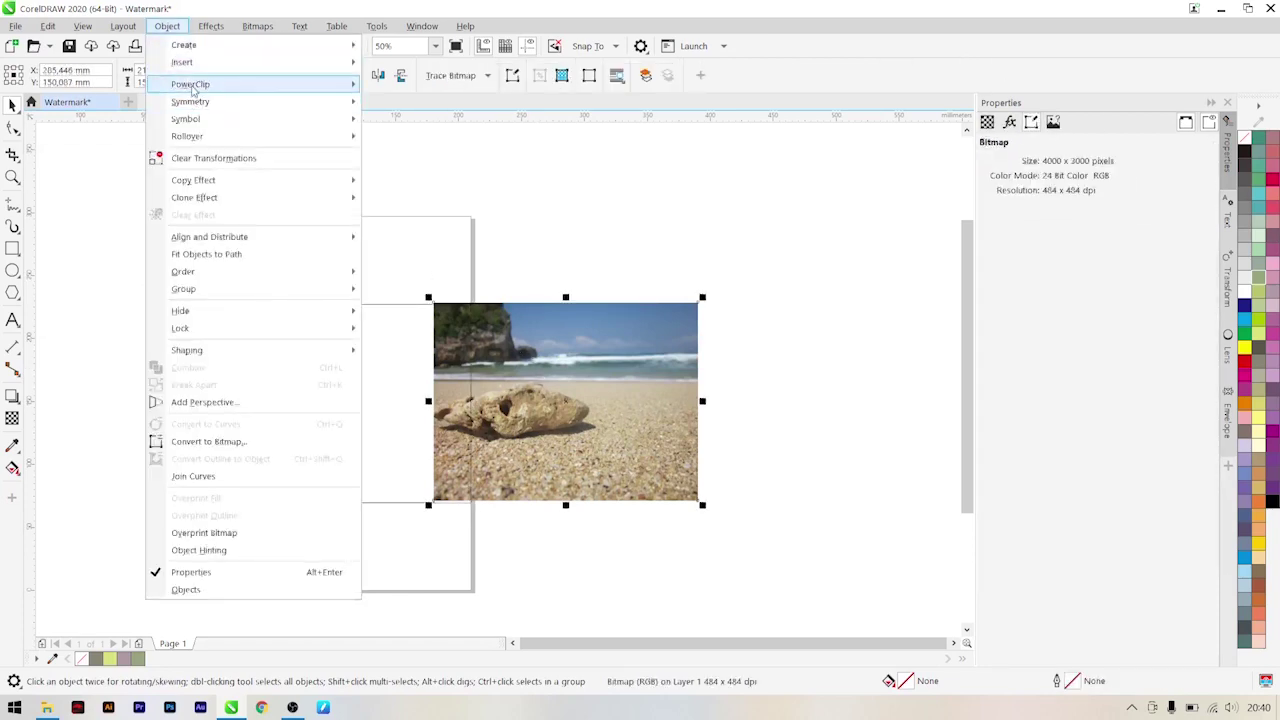
mouse_move(260, 85)
left_click(395, 86)
left_click(300, 346)
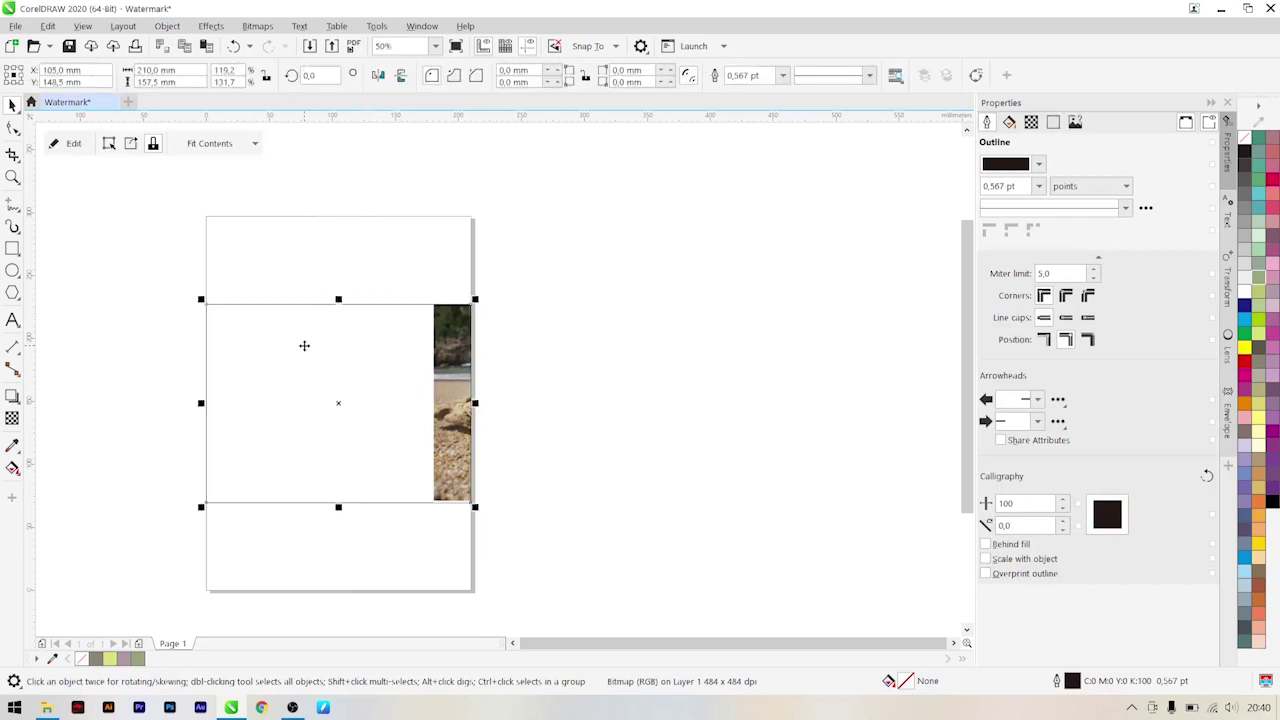
- Edit the PowerClip contents and centre the photo within the rectangular frame
right_click(303, 345)
left_click(360, 239)
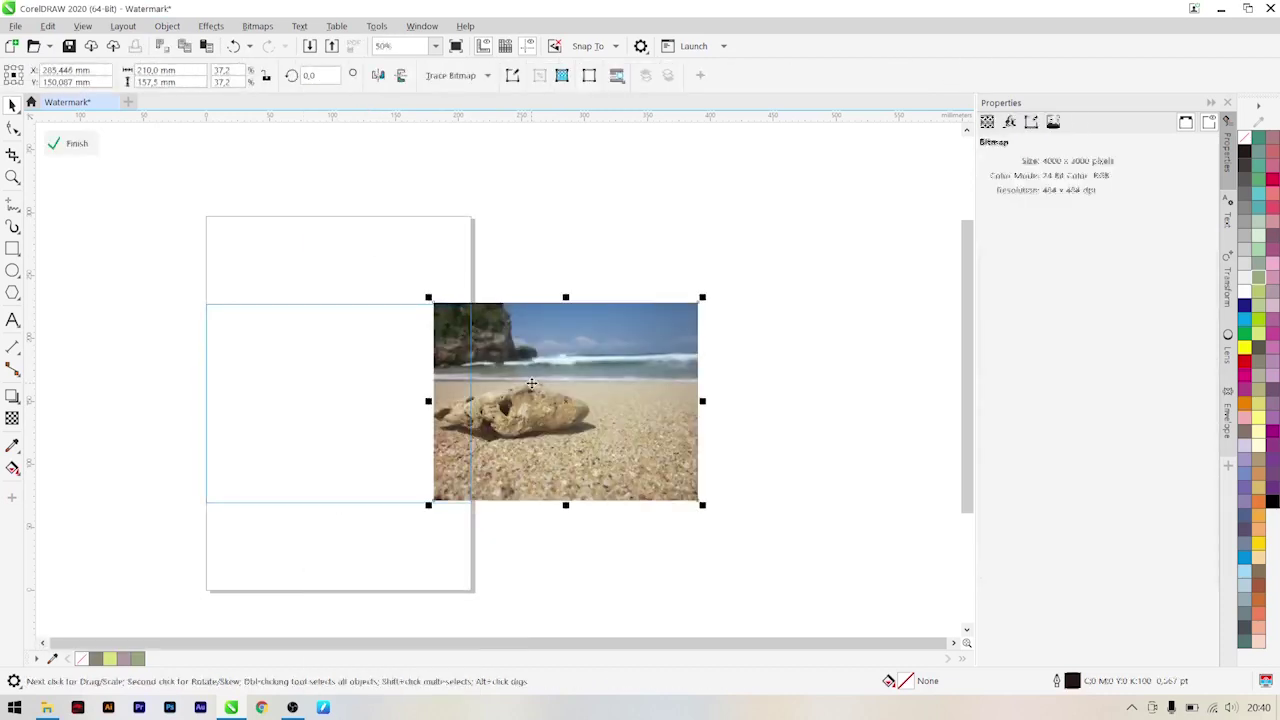
key("p")
left_click(120, 225)
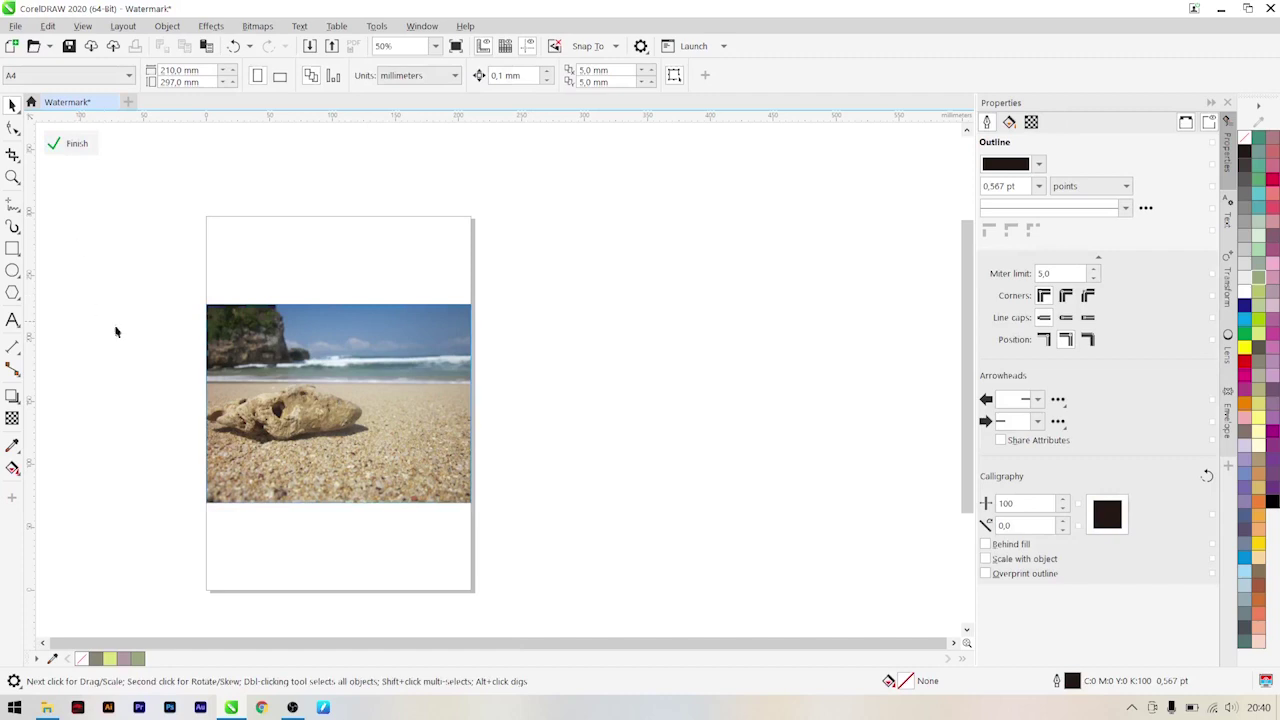
left_click(252, 349)
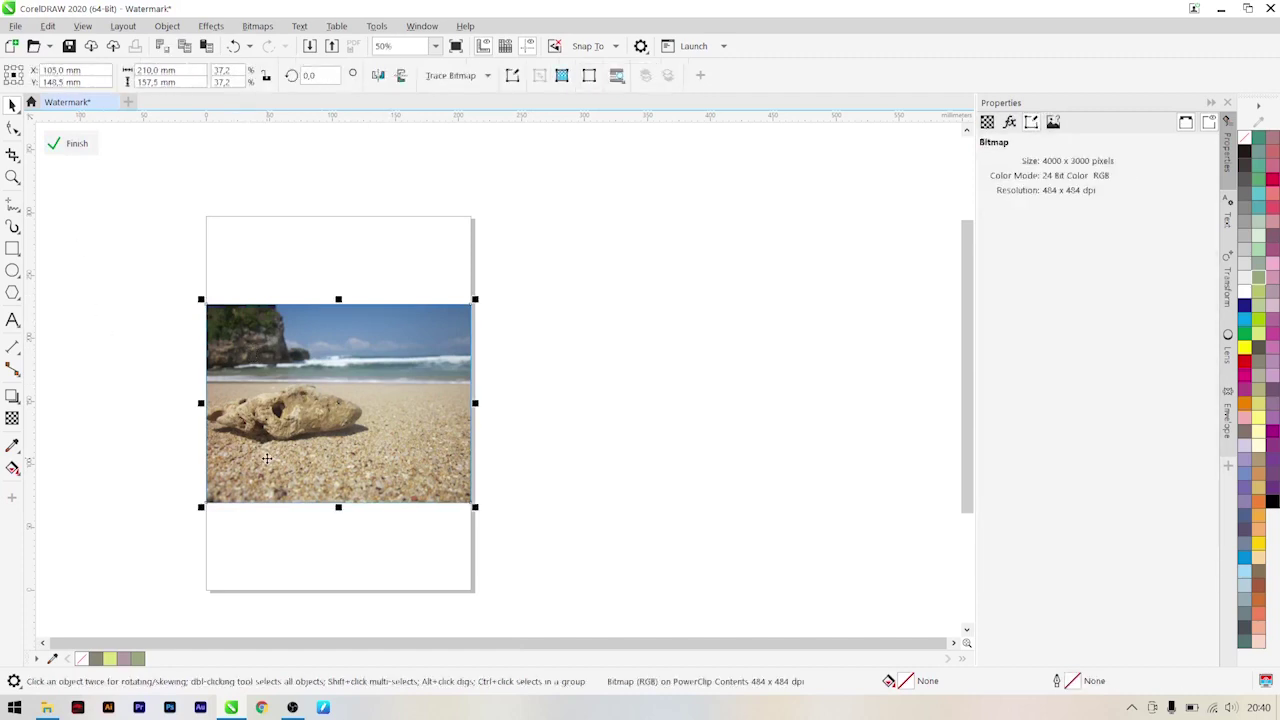
left_click(140, 487)
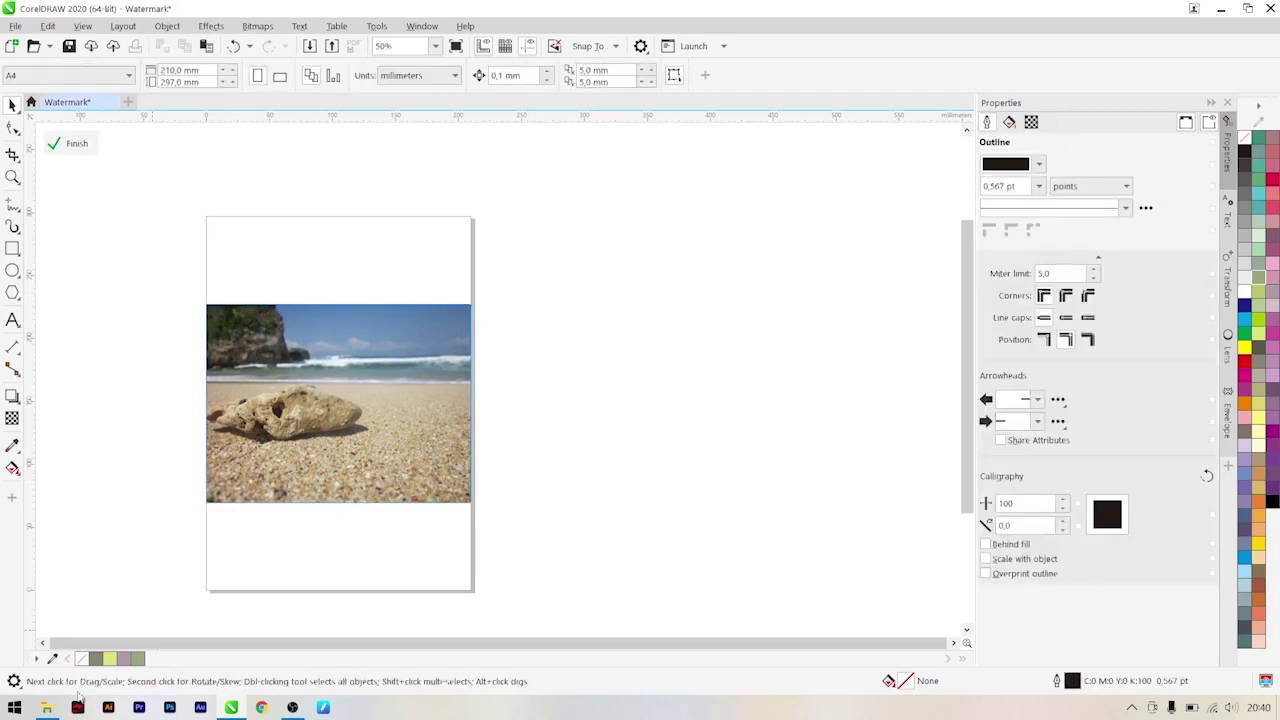
- Import the Logo file from the Watermark folder beside the photo and scale it down to about 17 mm wide
left_click(46, 707)
left_click(444, 325)
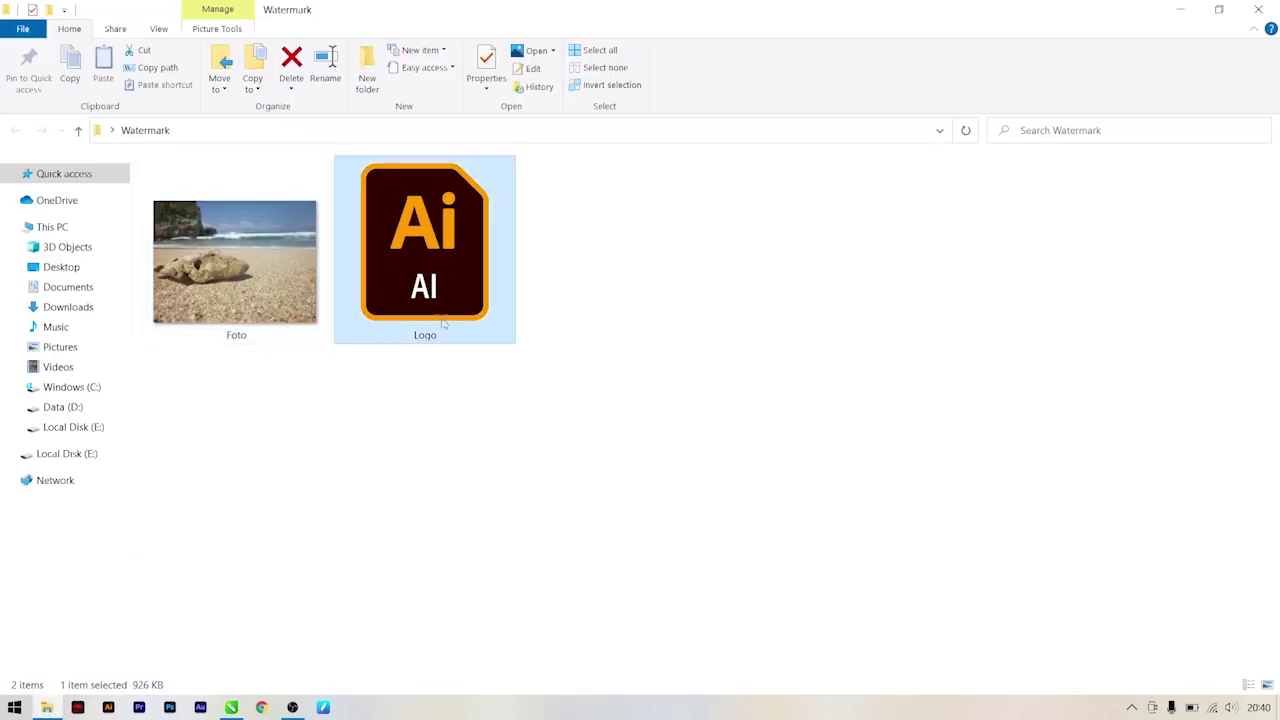
left_click_drag(444, 325, 603, 405)
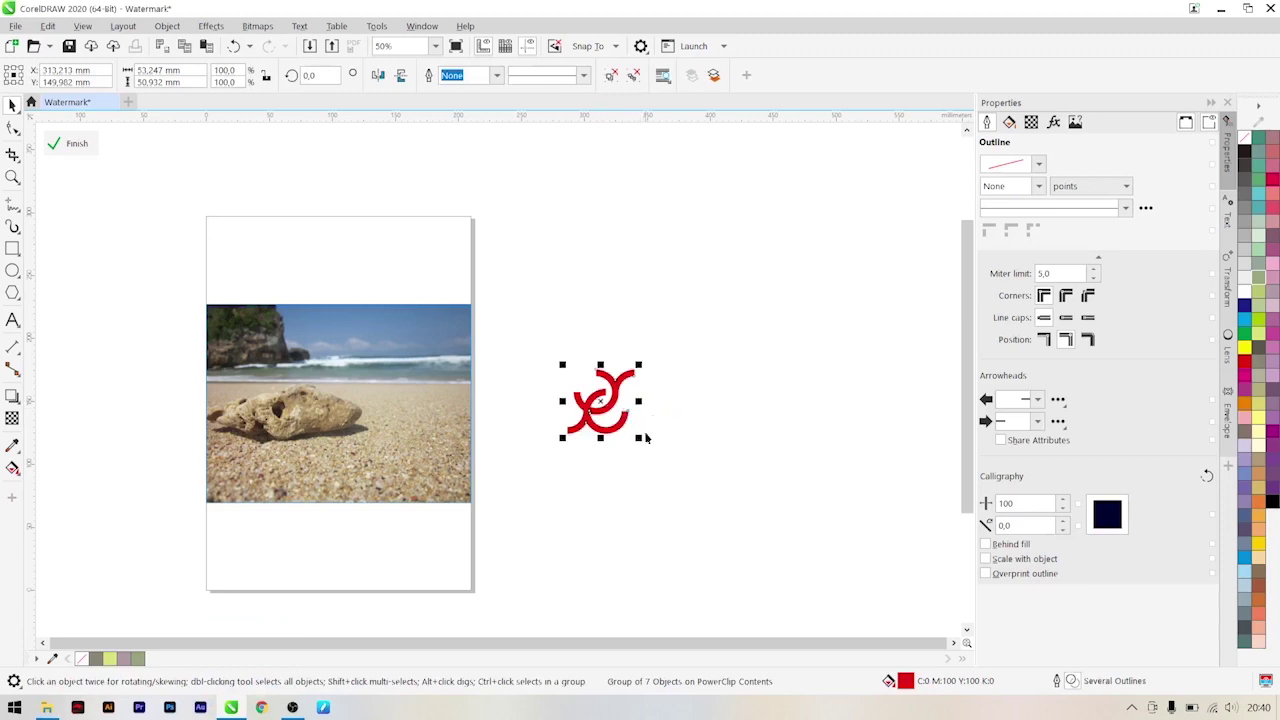
scroll(699, 433, "up", 2)
left_click_drag(575, 443, 491, 360)
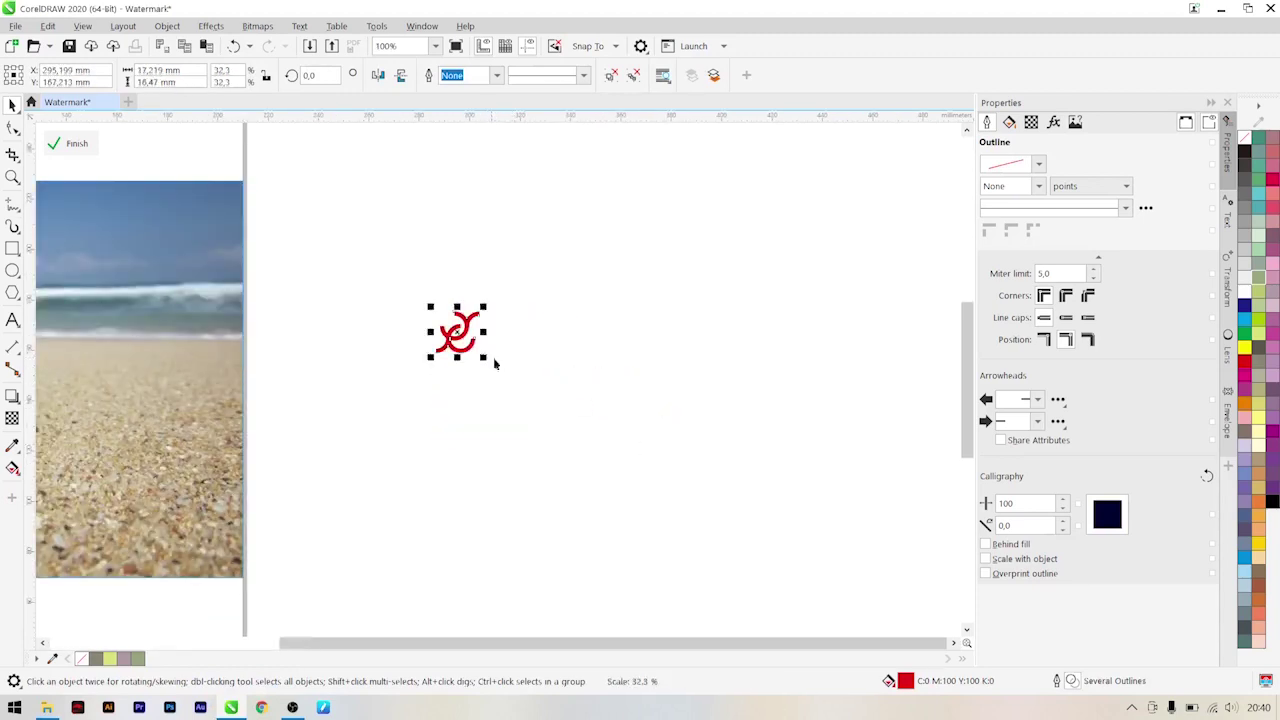
left_click(508, 326)
- Move the red logo closer to the photo's right edge
scroll(462, 353, "up", 2)
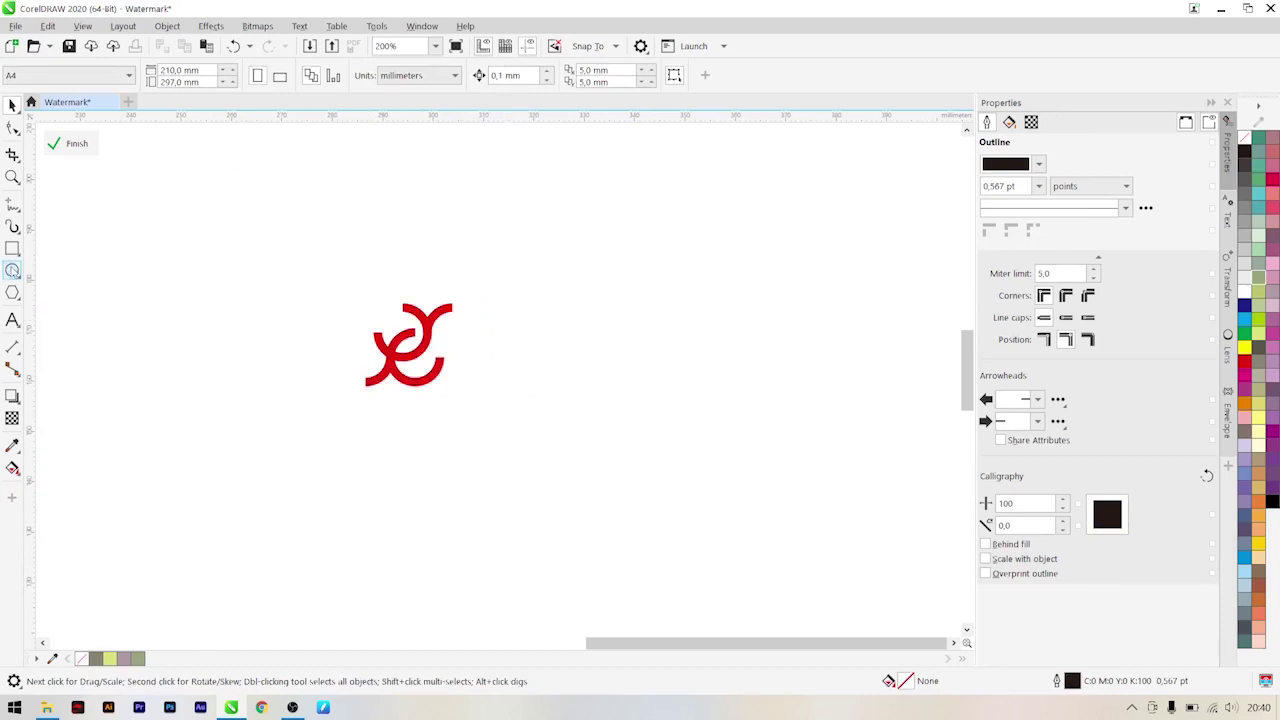
scroll(104, 327, "down", 2)
scroll(142, 352, "left", 4)
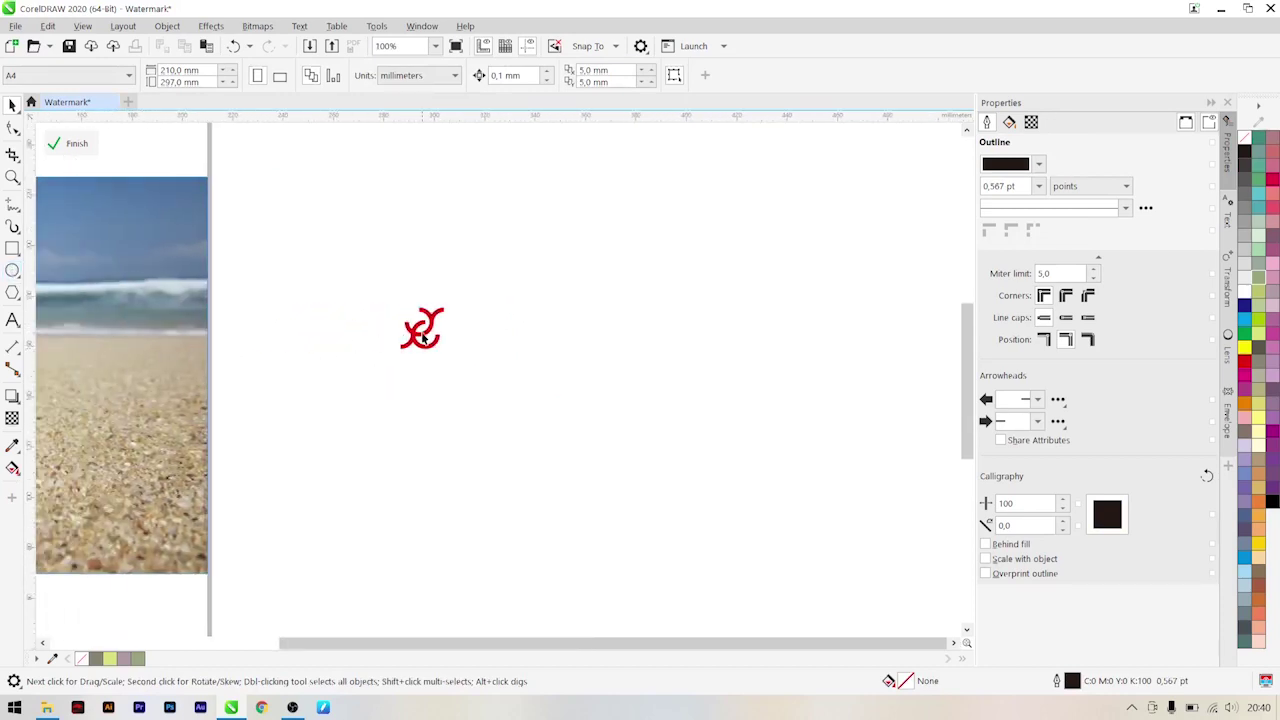
left_click_drag(423, 338, 309, 341)
key("Escape")
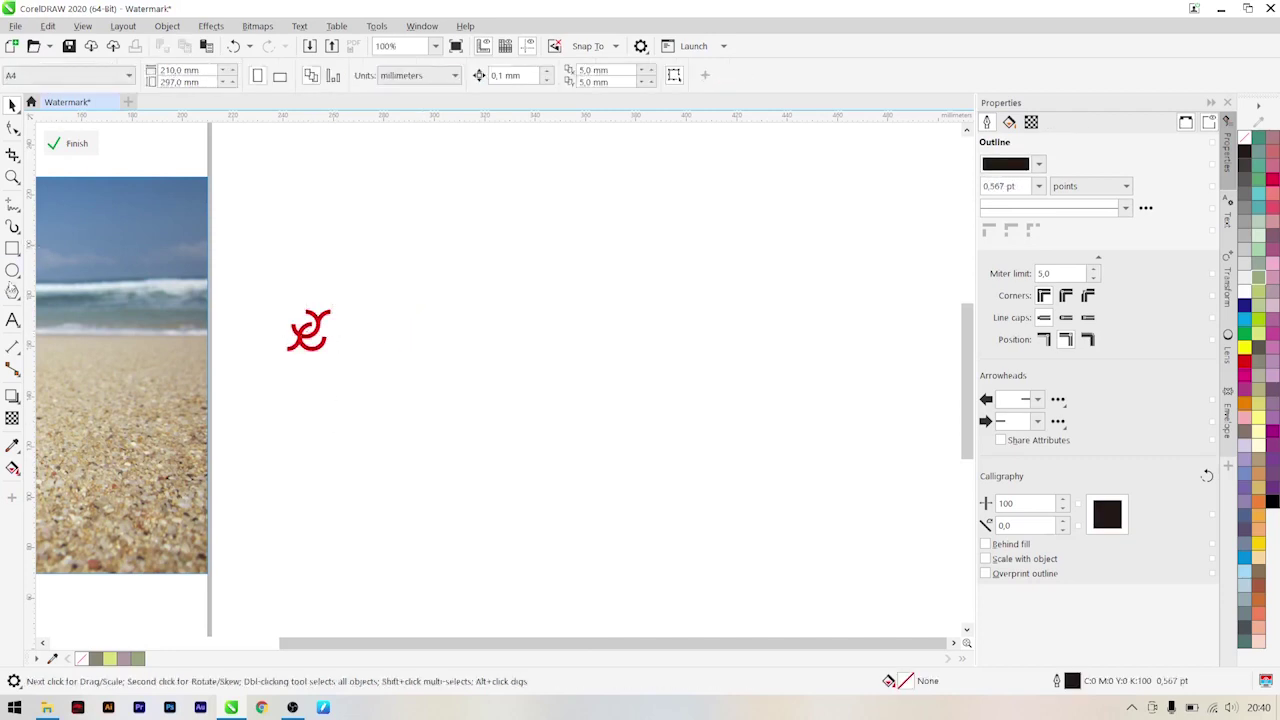
- Draw a circle about 31 mm in diameter around the red logo
left_click(12, 270)
left_click(12, 270)
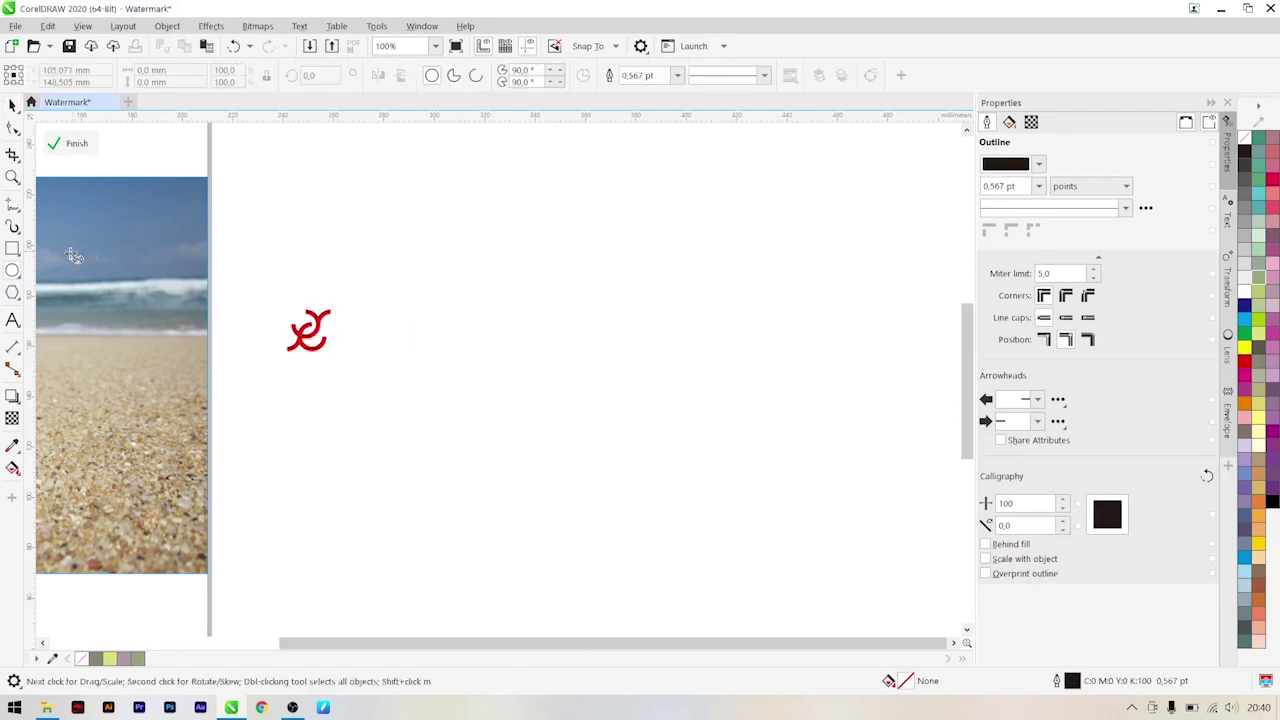
mouse_move(280, 300)
left_mouse_down()
mouse_move(334, 334)
mouse_move(334, 371)
mouse_move(362, 382)
left_mouse_up()
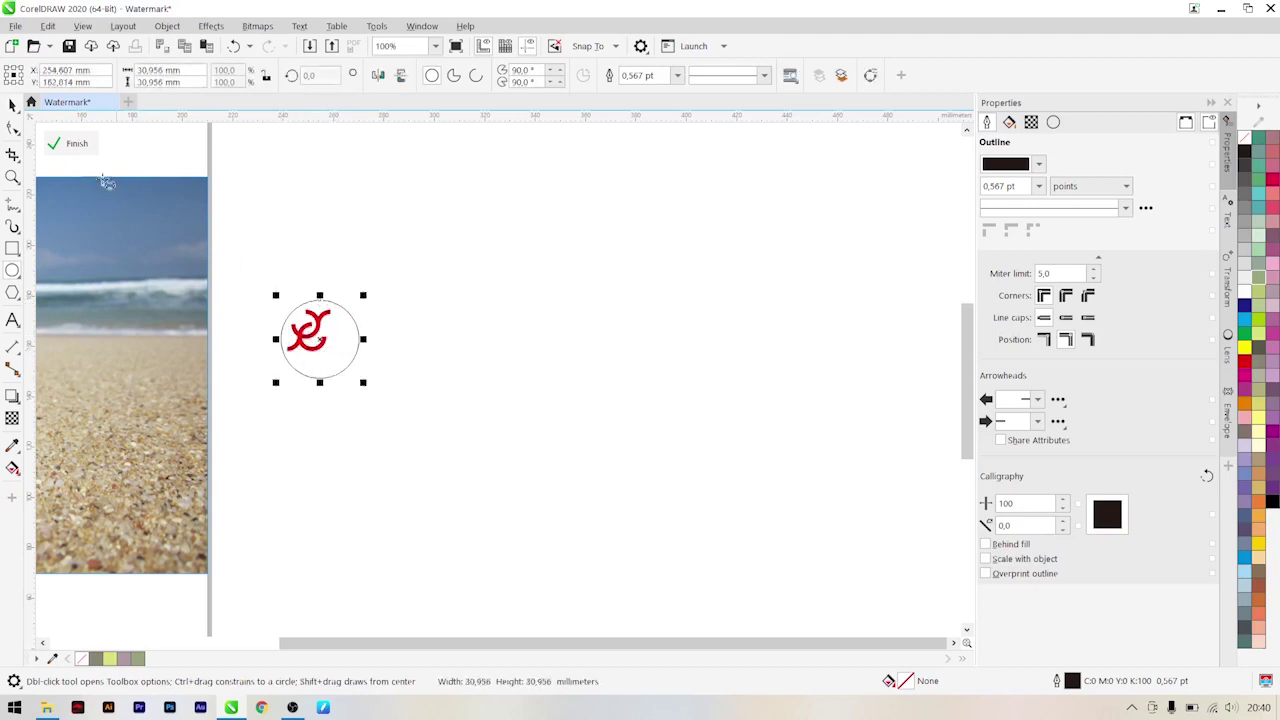
left_click(12, 104)
- Align the circle and the logo so that they share the same horizontal and vertical centre
left_click_drag(343, 330, 371, 275)
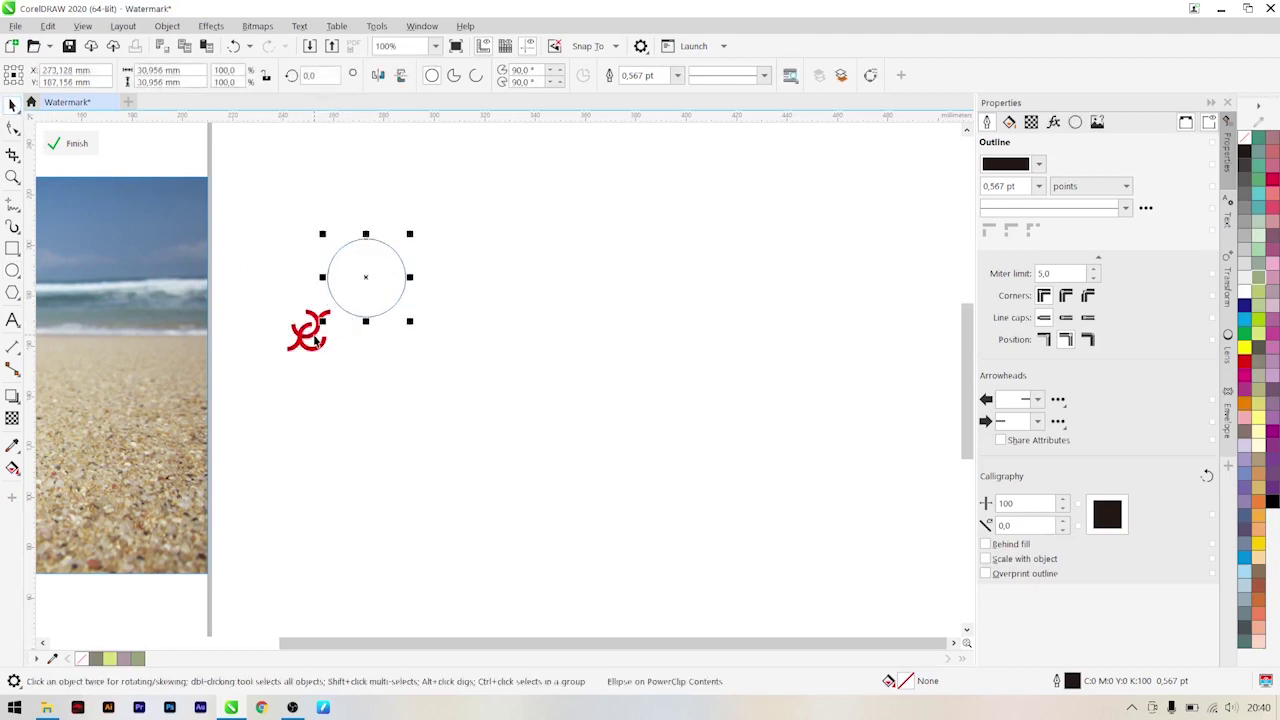
left_click(389, 371)
key("ctrl+a")
key("c")
key("e")
left_click(383, 400)
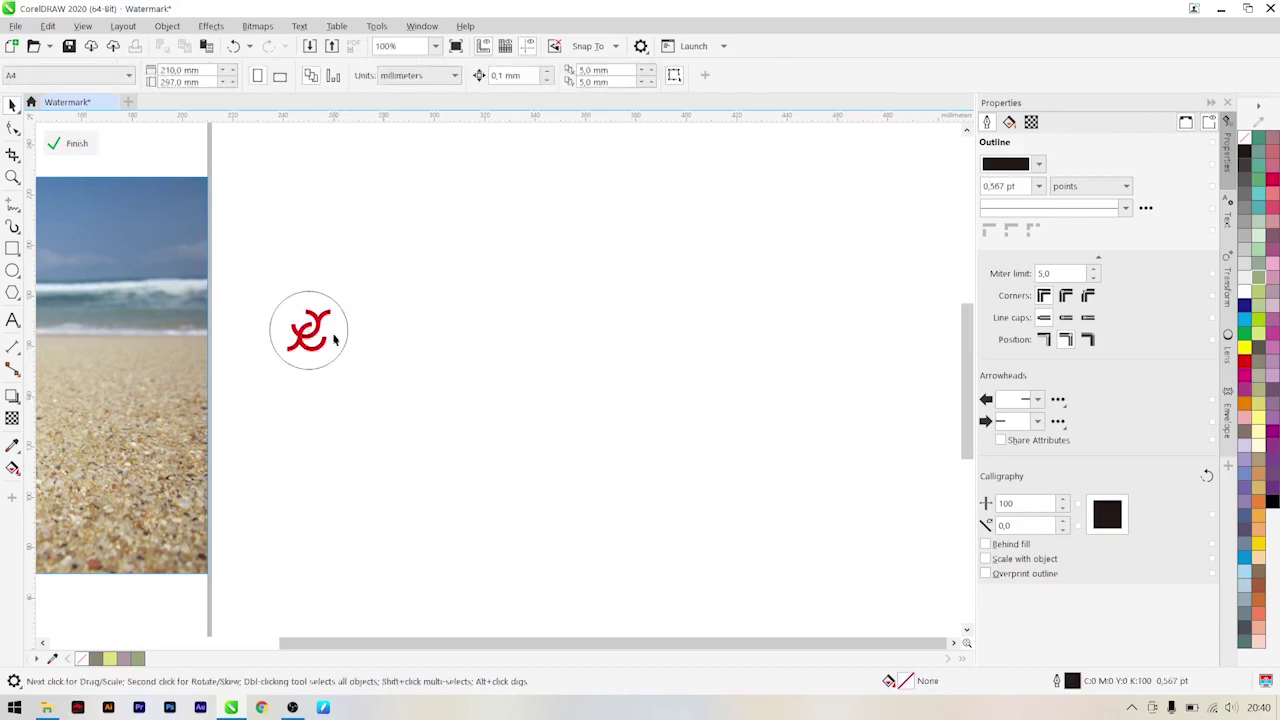
left_click(334, 340)
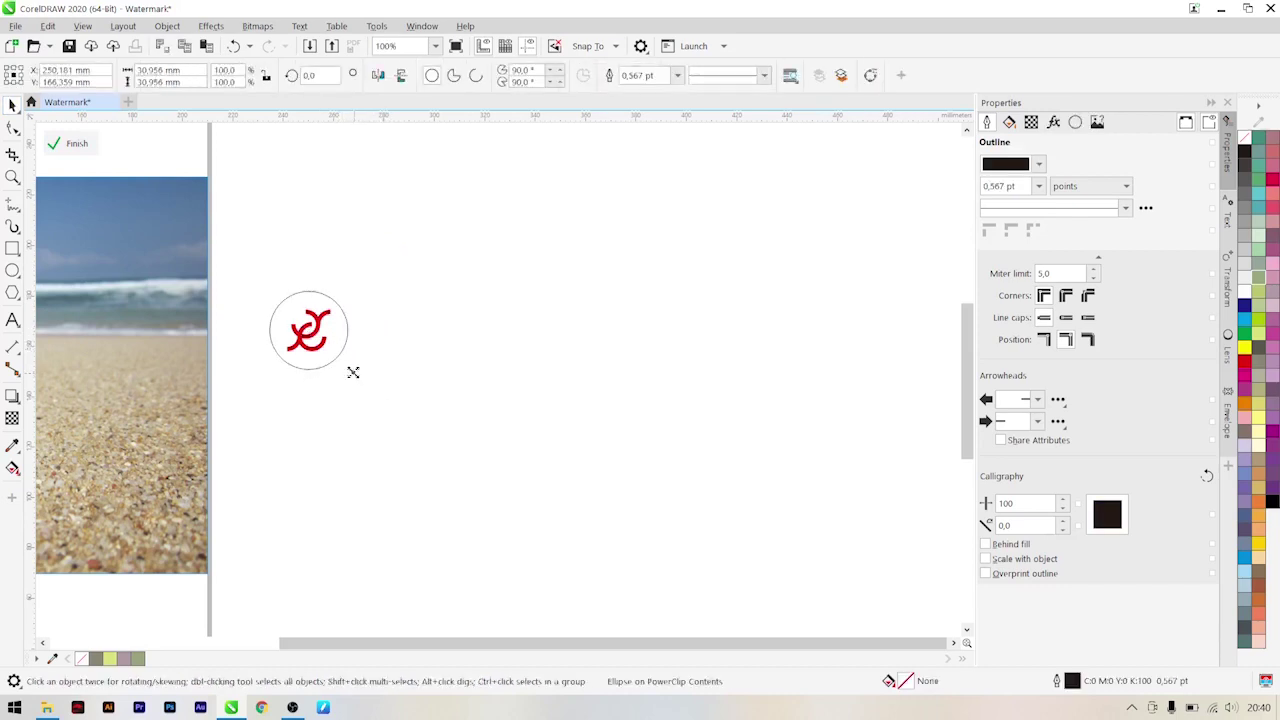
- Shrink the circle around the red logo to about 29 mm in diameter and set its outline to 1 pt
left_click_drag(351, 372, 352, 371)
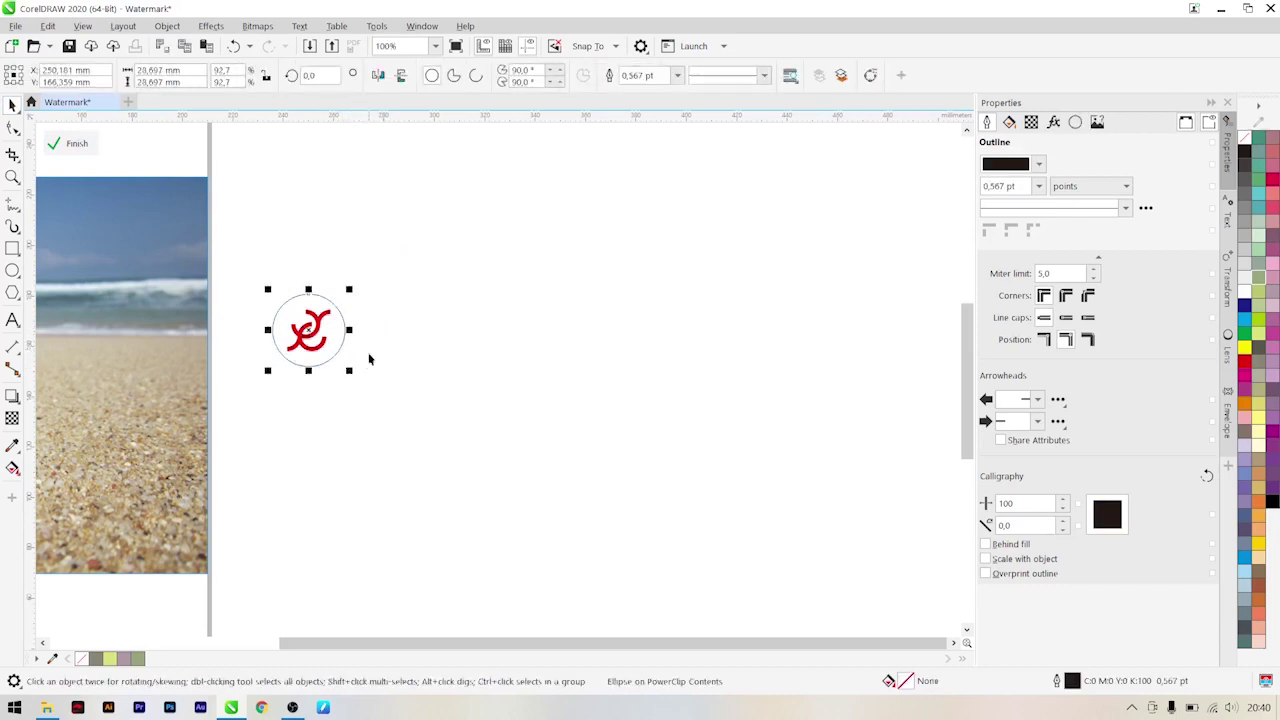
double_click(627, 78)
left_click(600, 205)
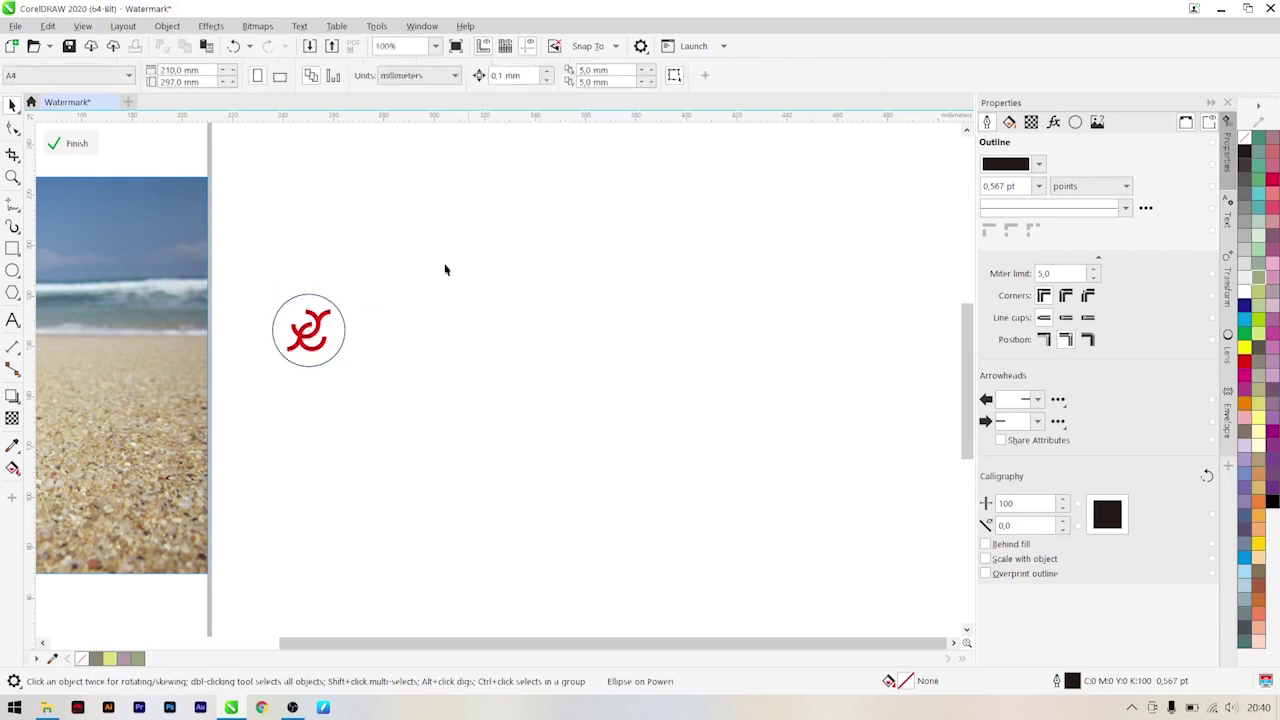
left_click(341, 318)
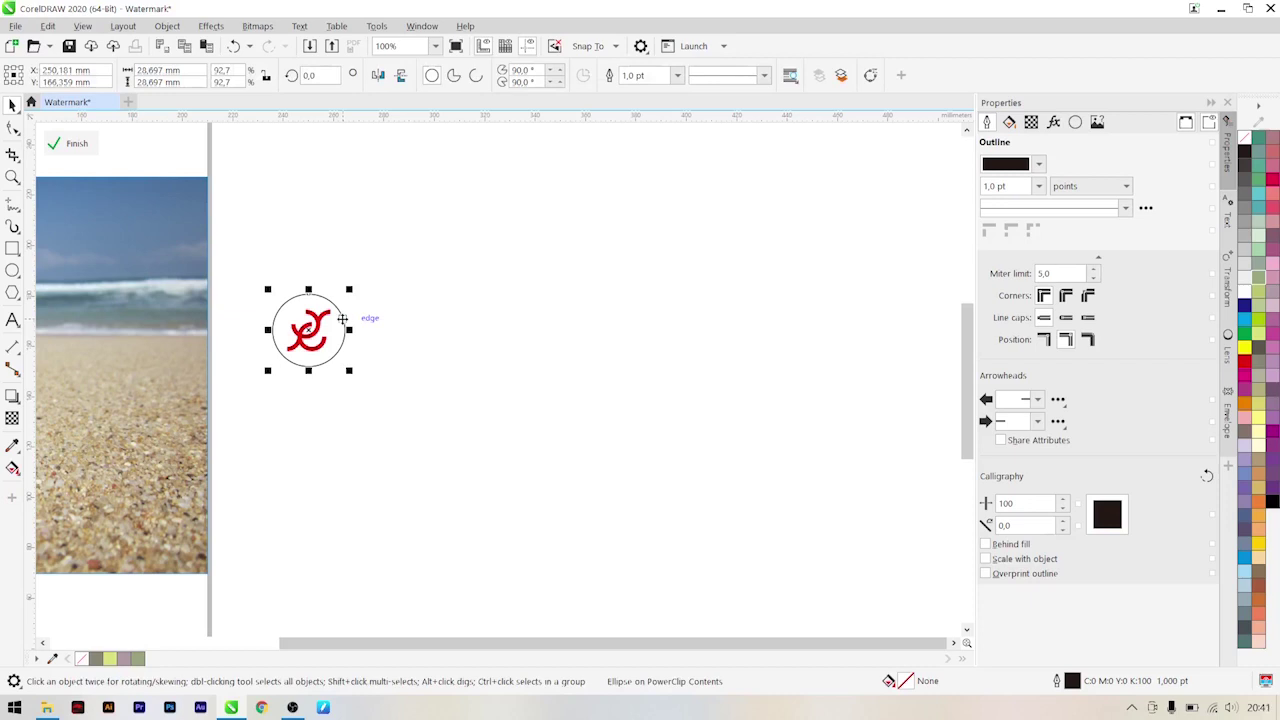
- Duplicate the circle as a concentric outer ring about 36 mm in diameter and set its outline to 3 pt
left_click_drag(348, 371, 359, 380)
left_click(622, 74)
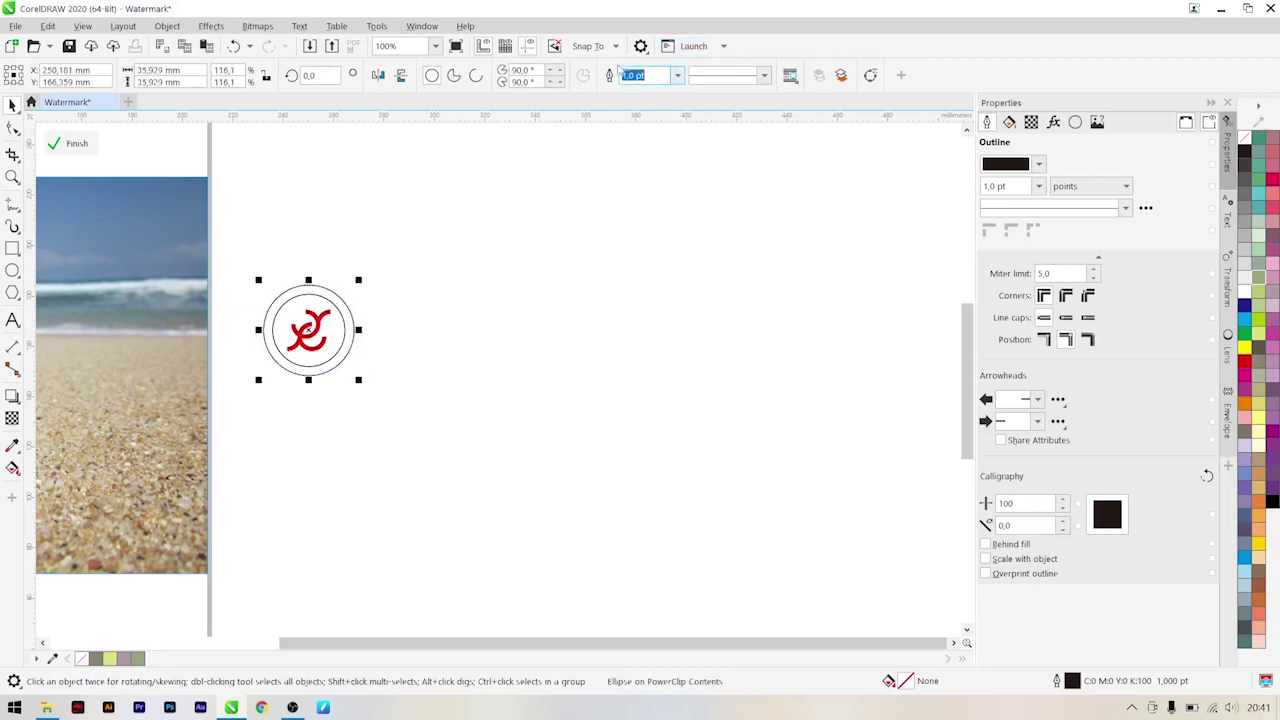
type("3")
key("Return")
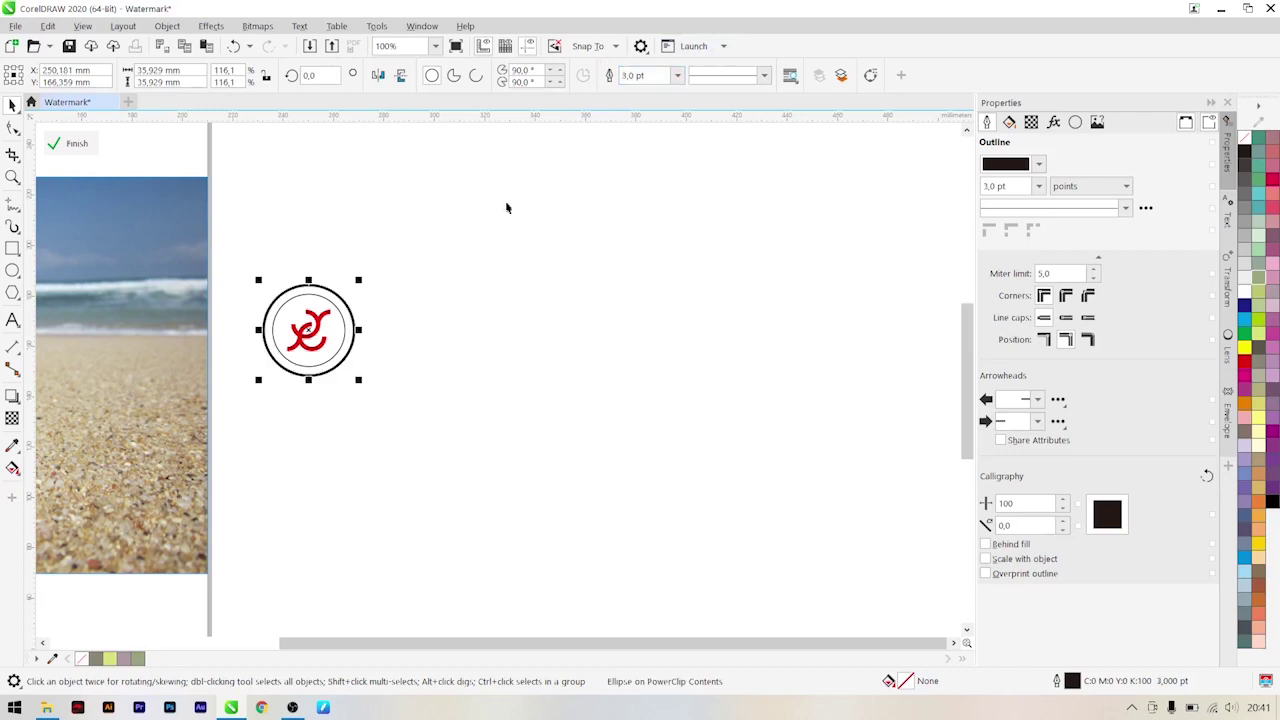
- Scale the outer circle down to about 33.5 mm in diameter and set its outline to 4 pt
scroll(305, 352, "up", 2)
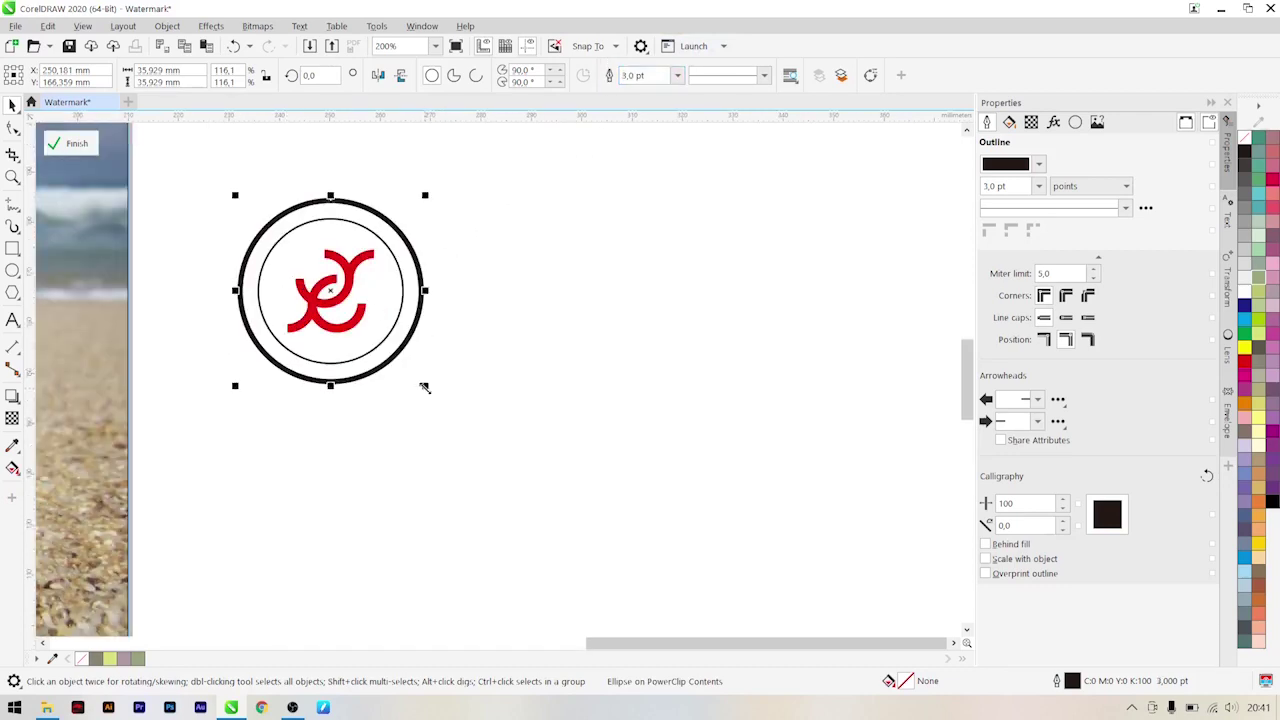
left_click_drag(424, 387, 427, 382)
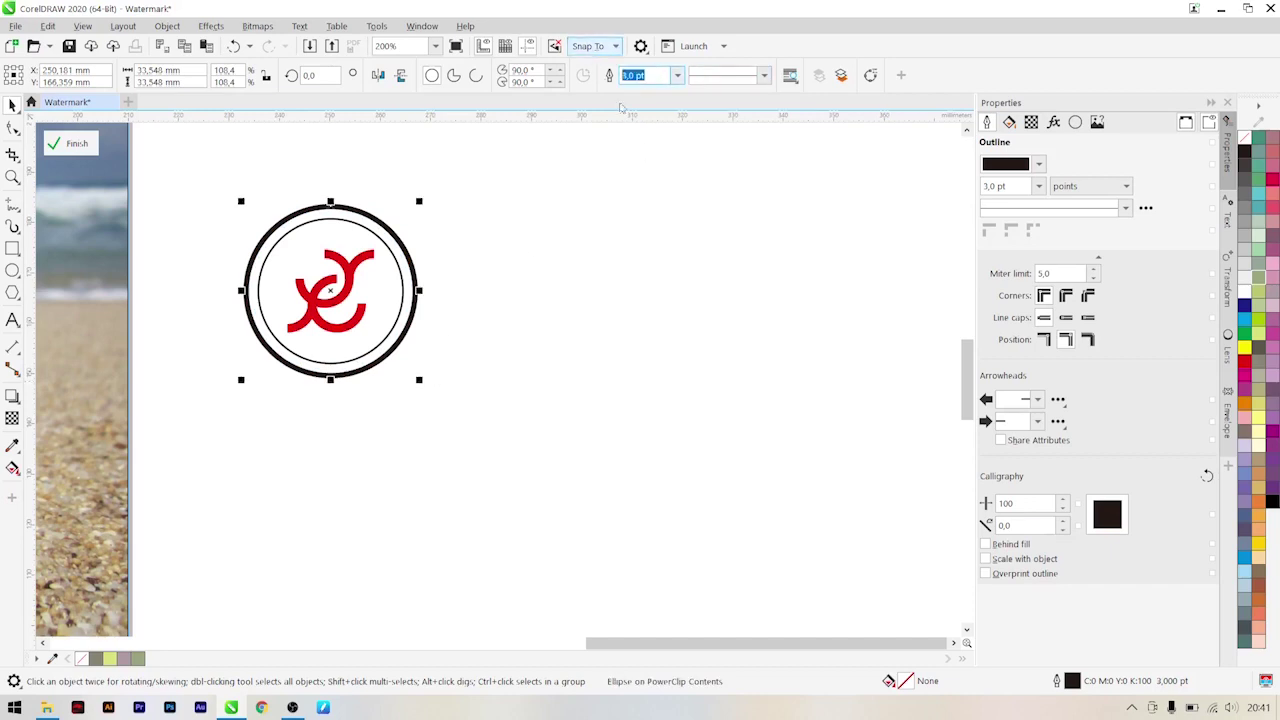
left_click(652, 251)
scroll(518, 283, "down", 2)
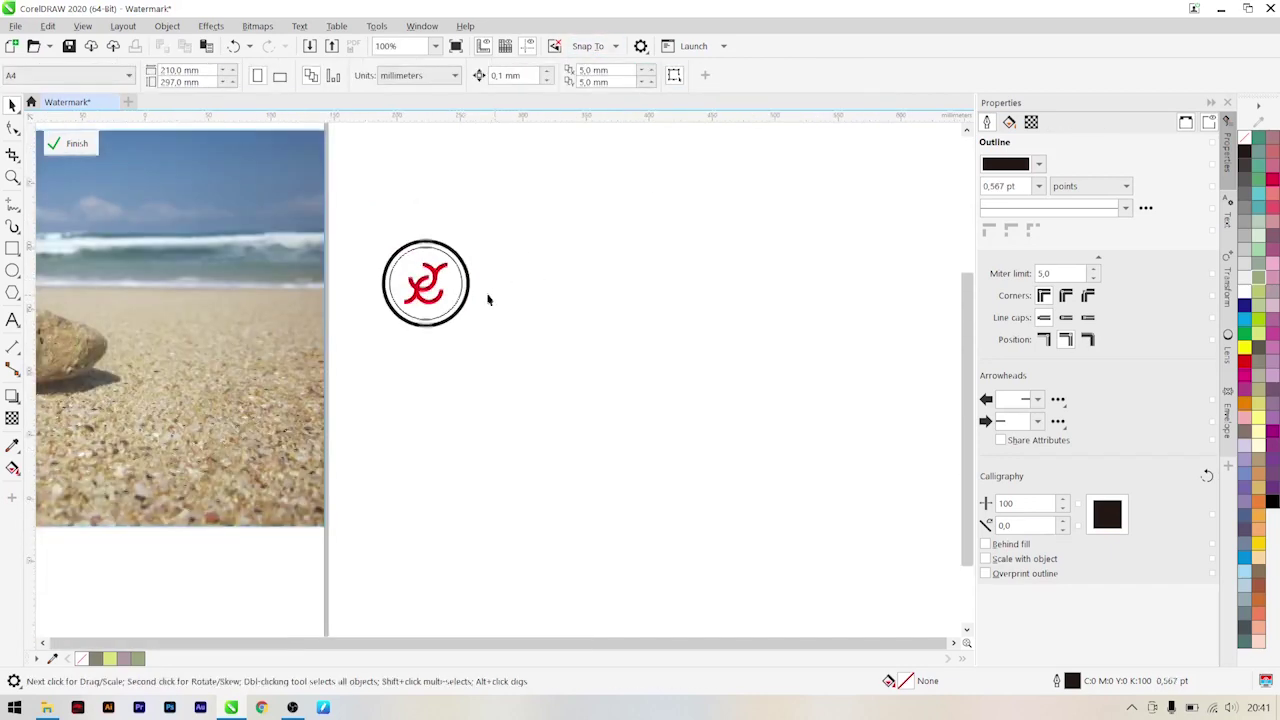
scroll(472, 297, "down", 3)
scroll(468, 302, "up", 3)
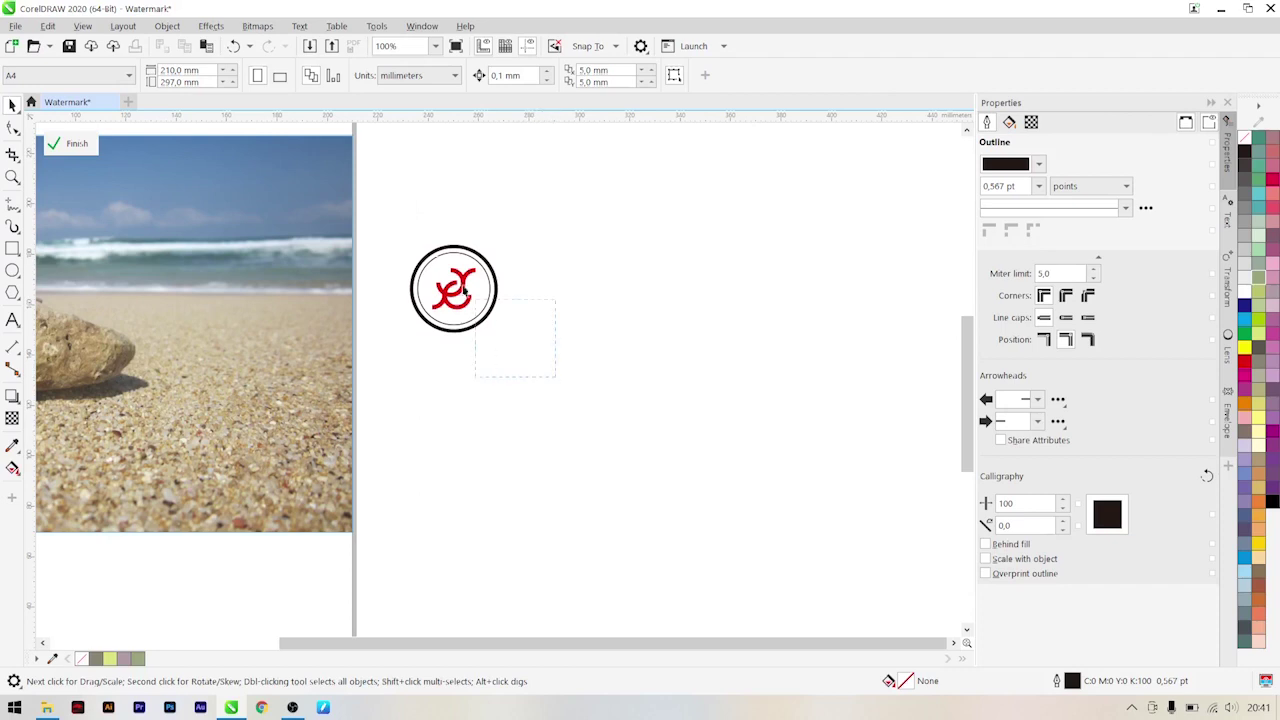
left_click_drag(385, 212, 385, 212)
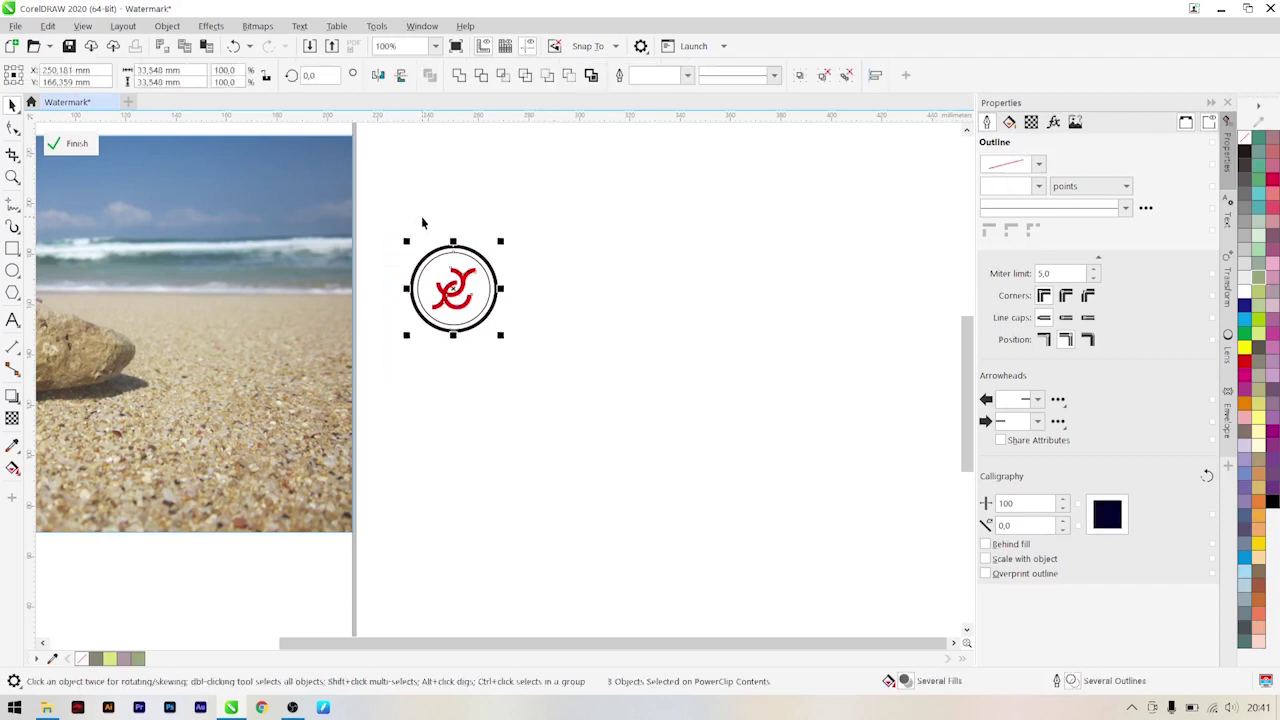
left_click(566, 326)
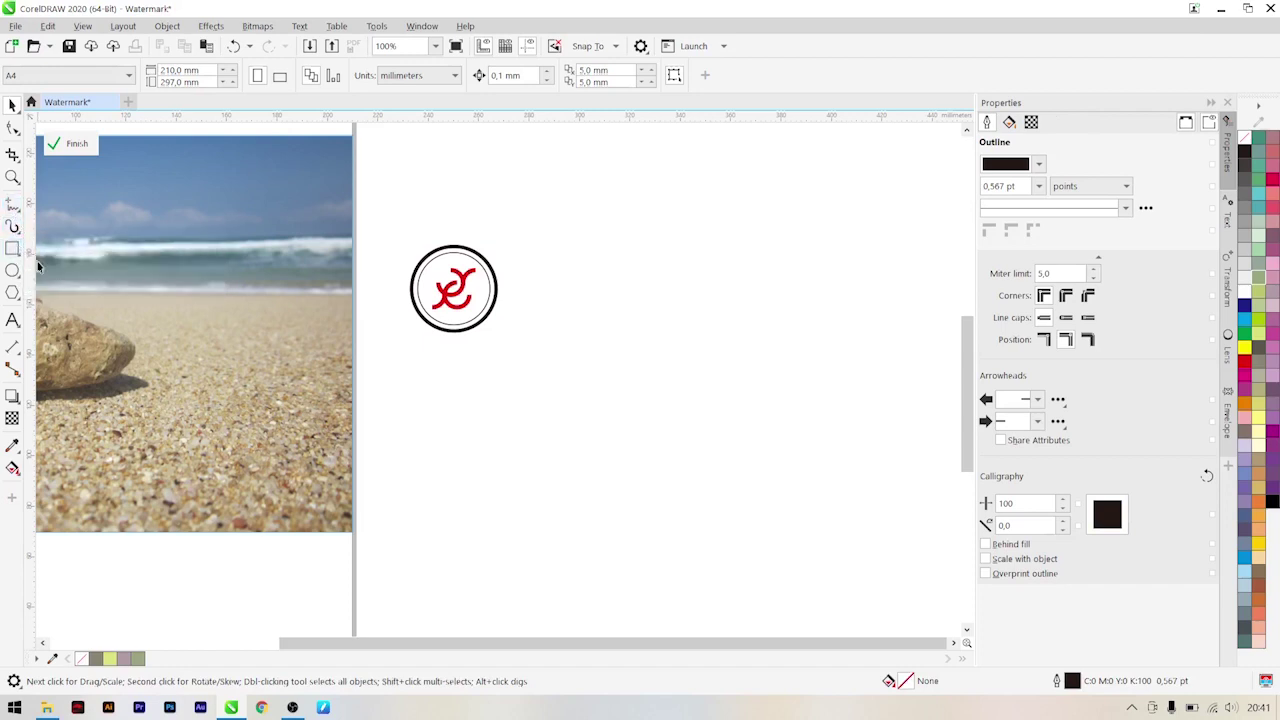
- Draw a straight vertical line about 33.5 mm long beside the circular logo with the Pen tool
left_click(16, 228)
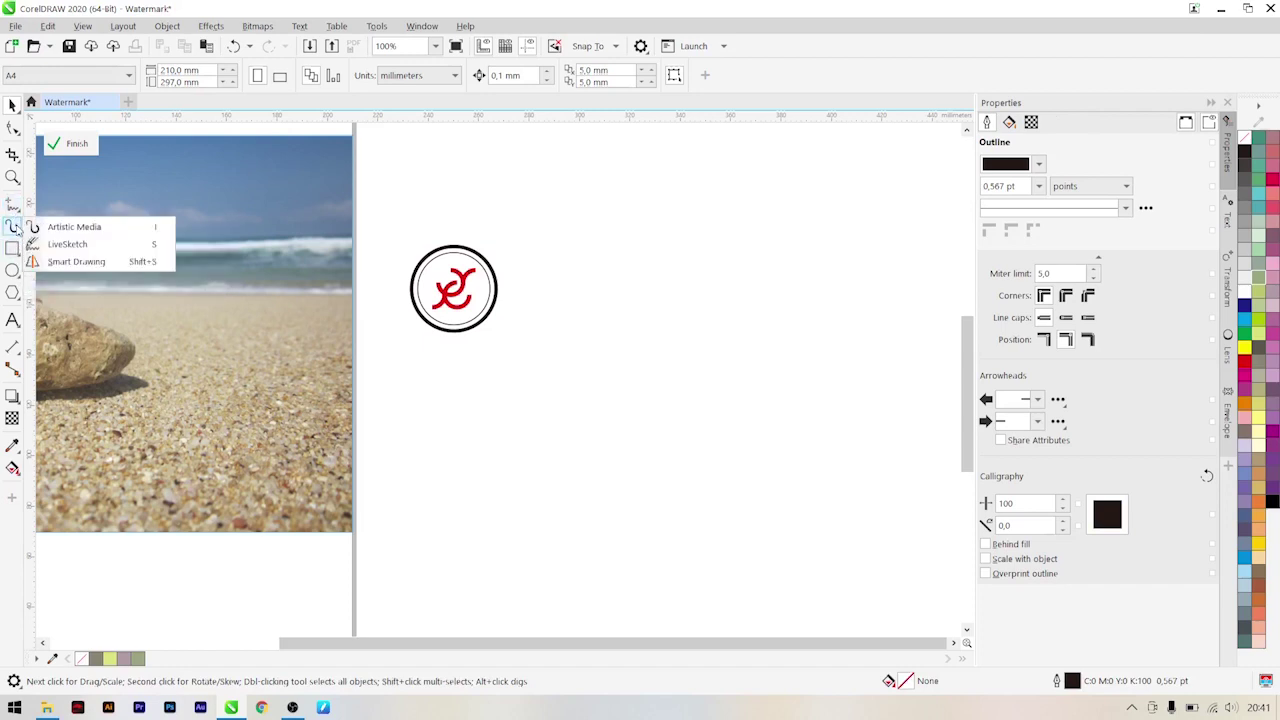
left_click(12, 203)
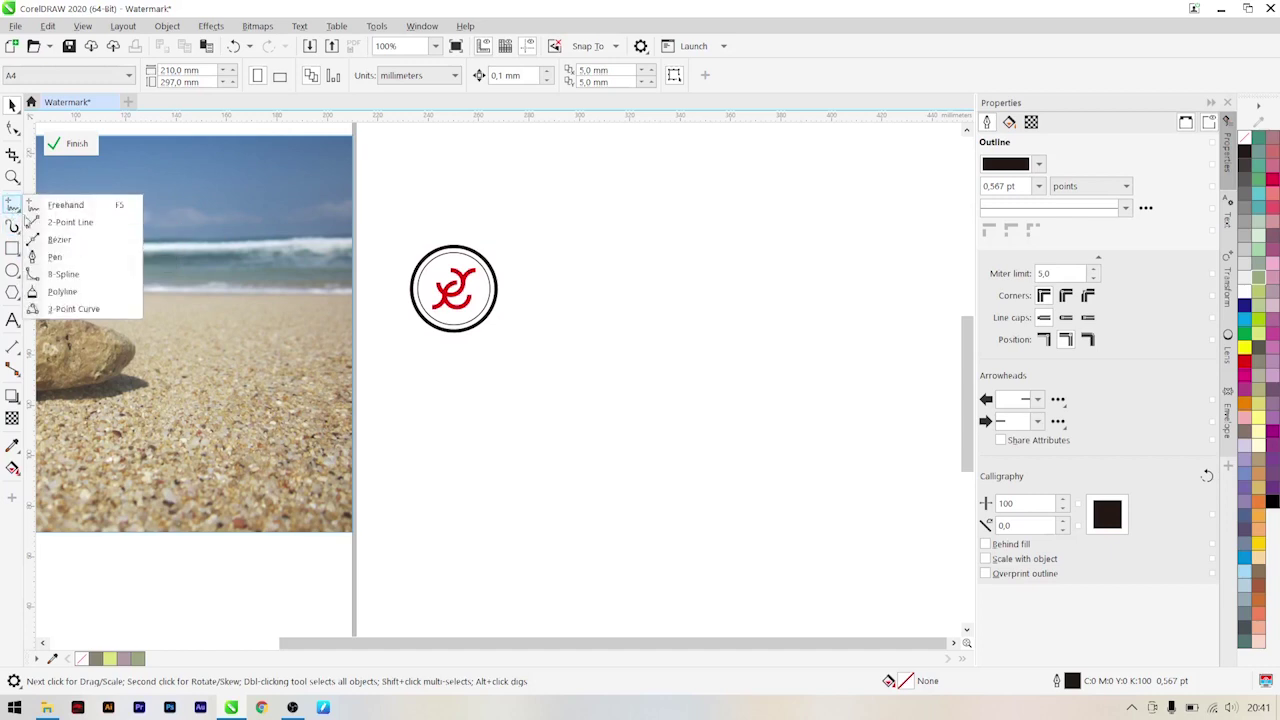
left_click(38, 257)
scroll(540, 256, "up", 2)
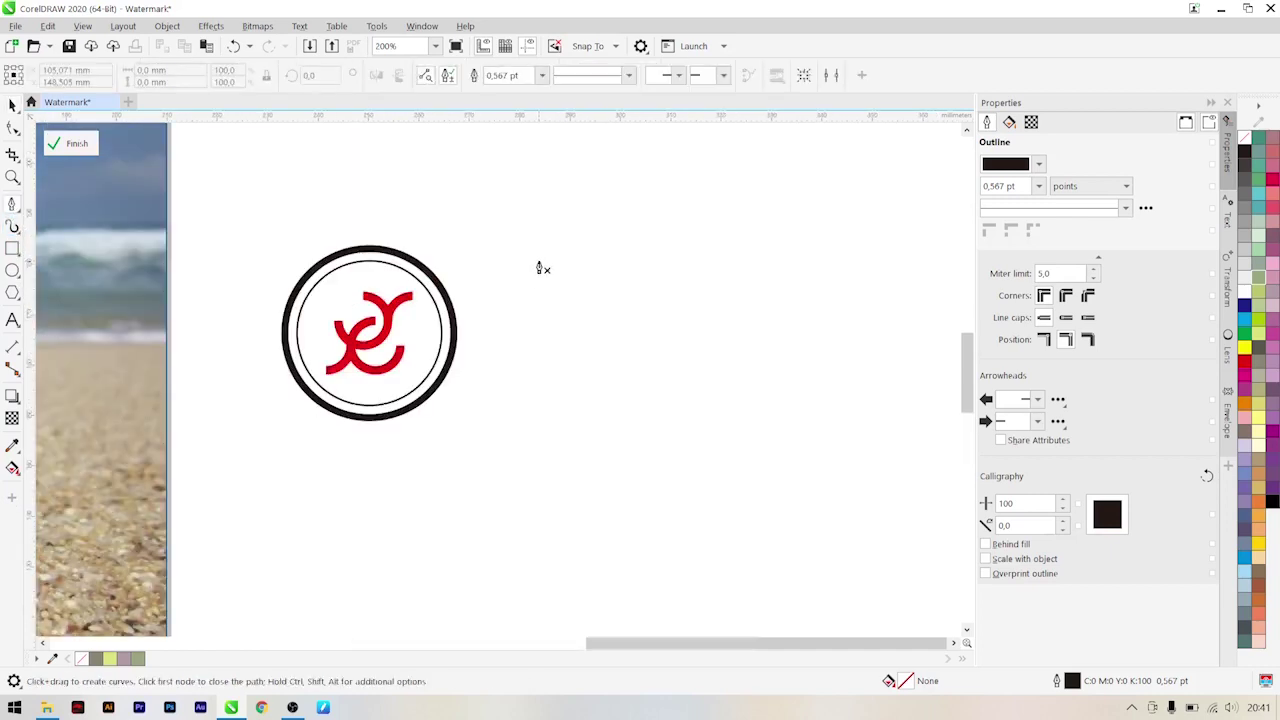
scroll(512, 272, "down", 1)
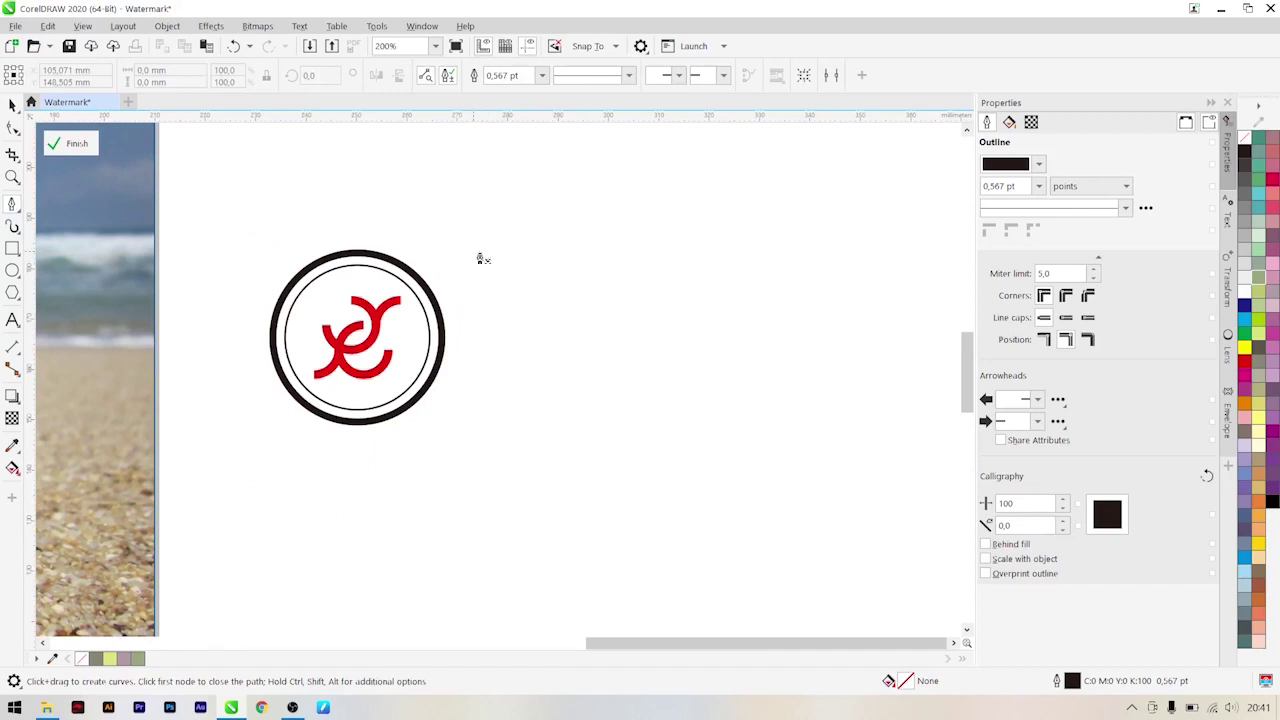
left_click(485, 250)
double_click(485, 424)
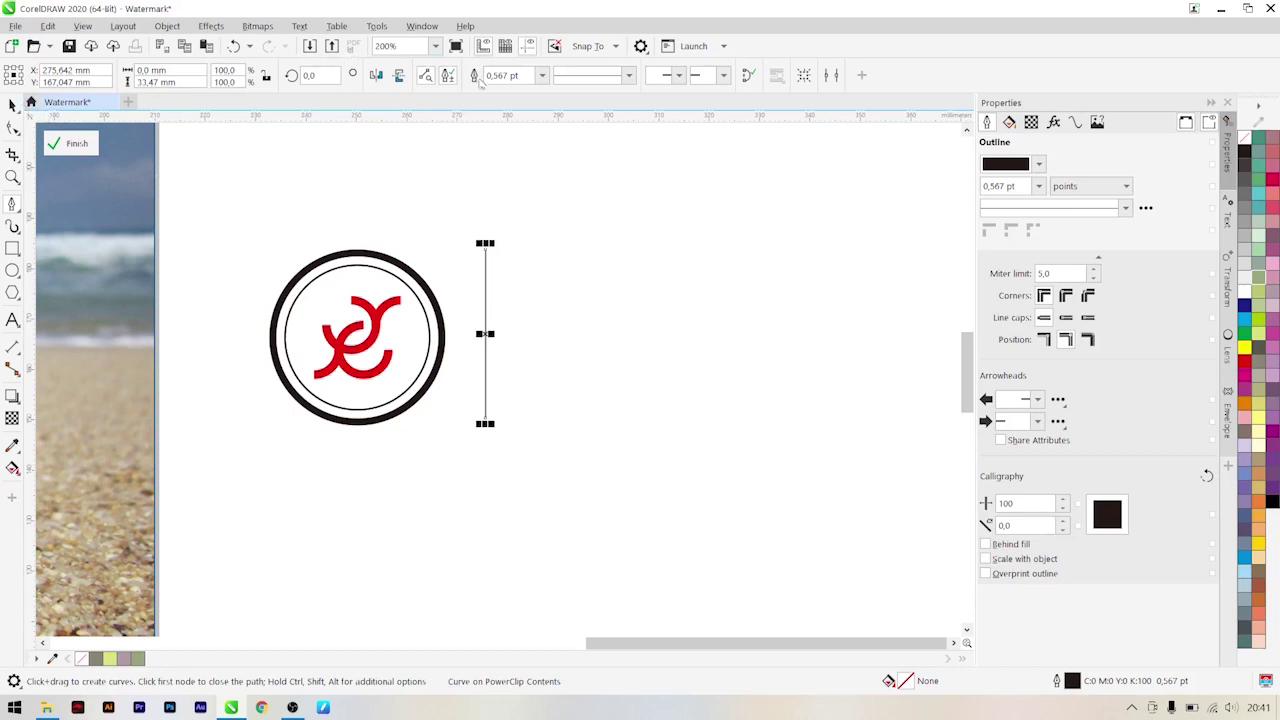
- Set the vertical line's outline width to 3 pt
left_click(501, 75)
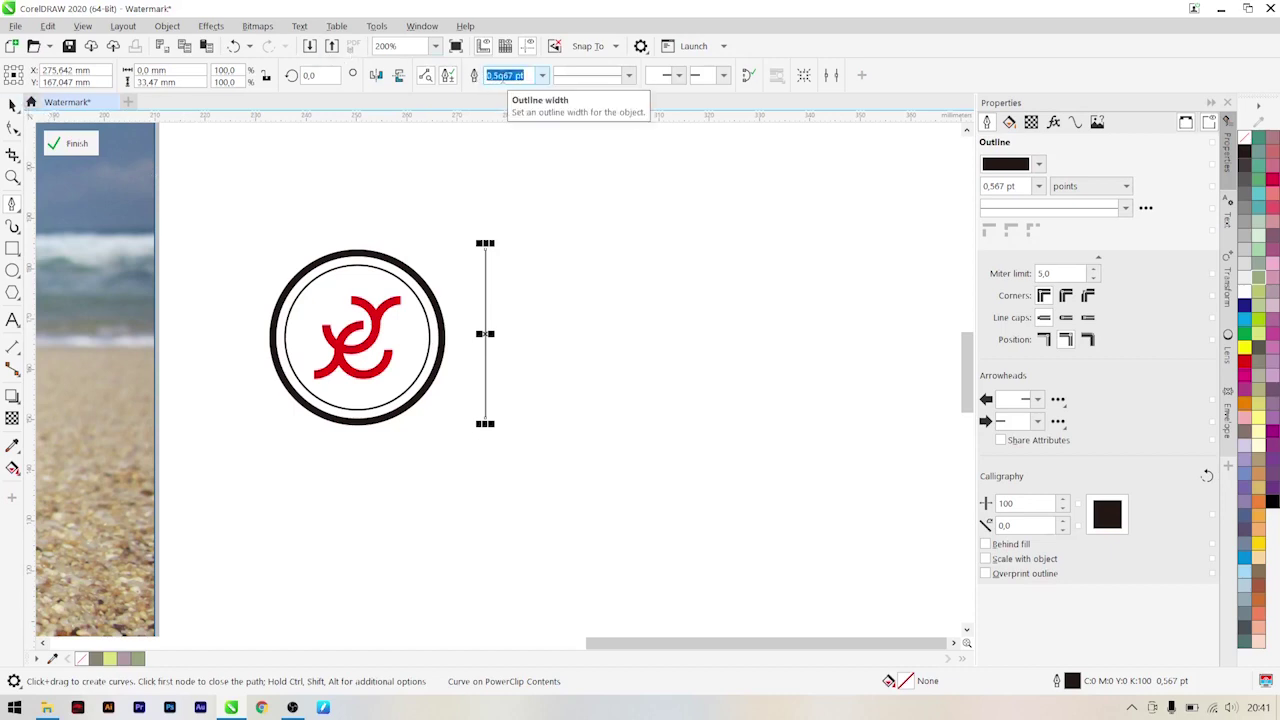
type("3")
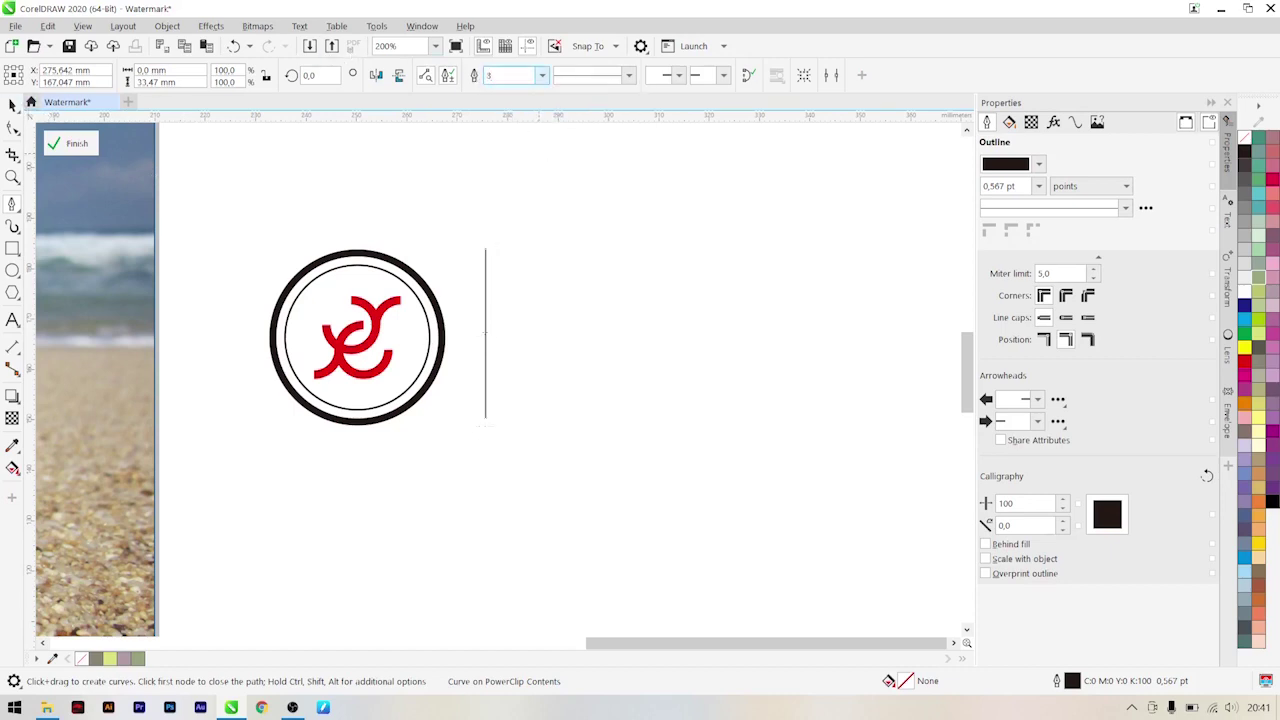
key("Return")
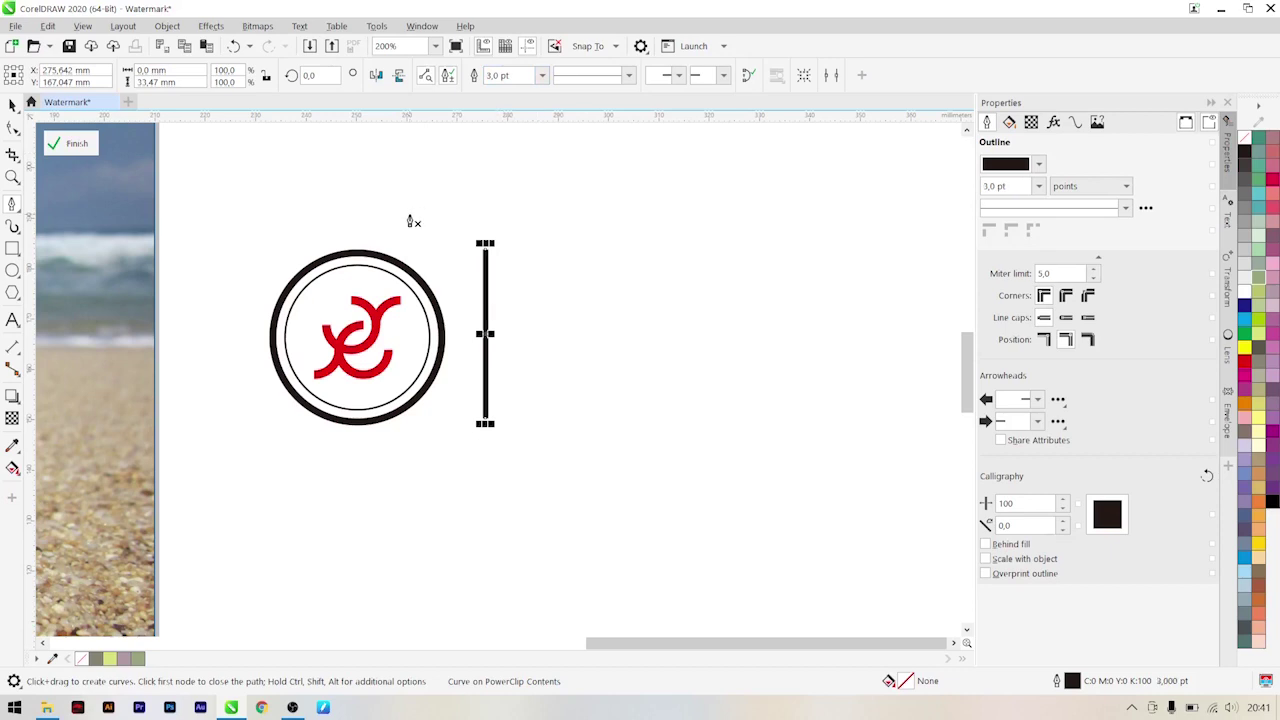
- Copy the outer circle's height and apply it to the vertical line as 33.548 mm
left_click(306, 261)
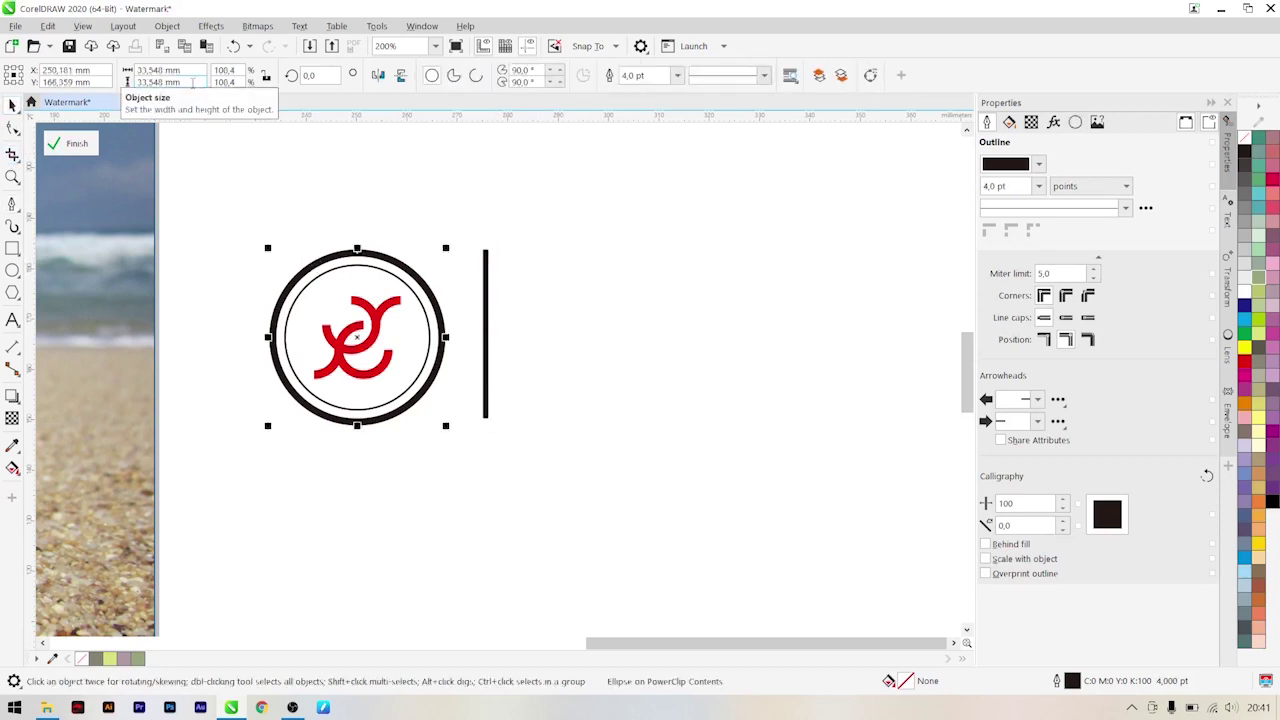
left_click(155, 81)
left_click(486, 262)
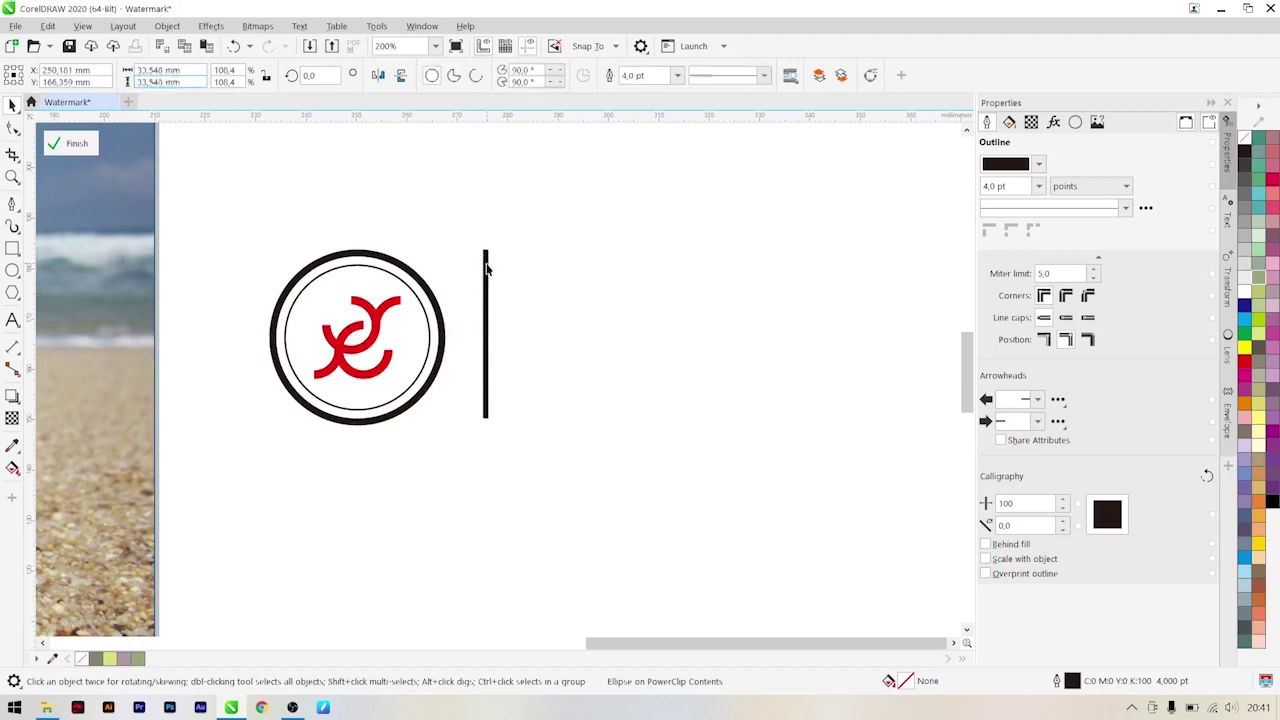
type("33,548")
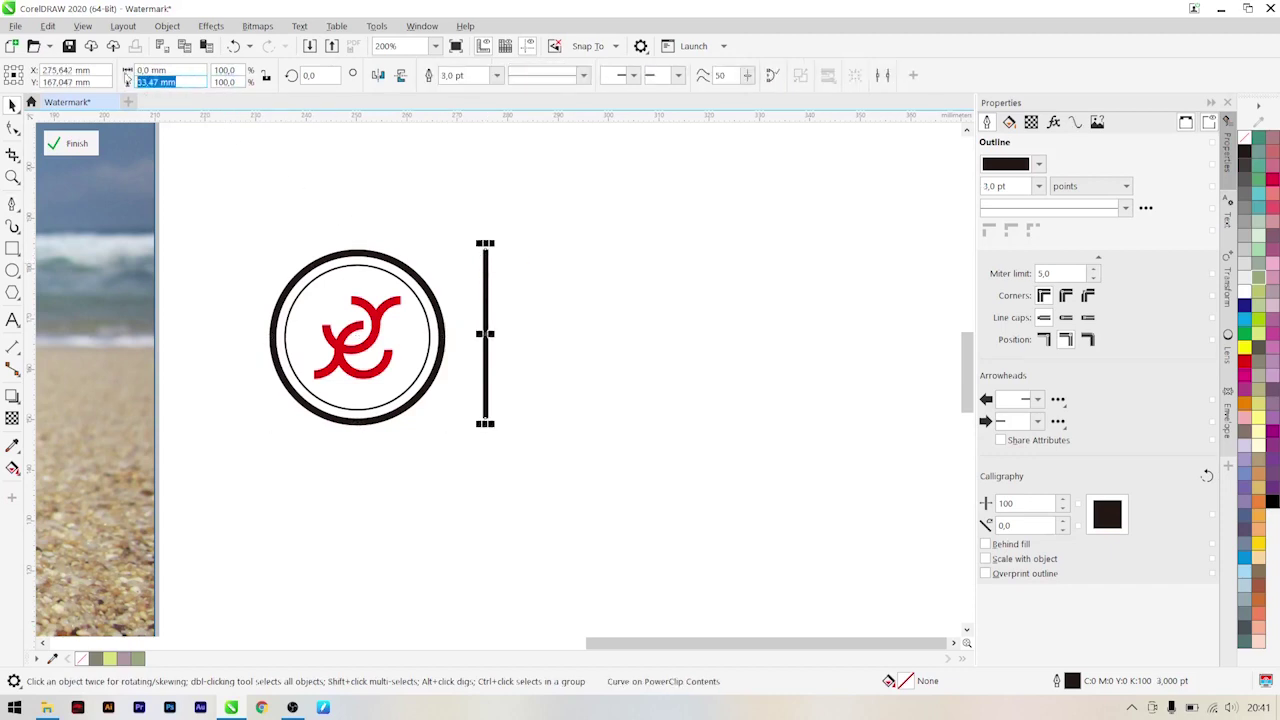
key("Return")
- Align the vertical line with the outer circle so that both share the same horizontal centre axis
left_click(430, 305, "shift")
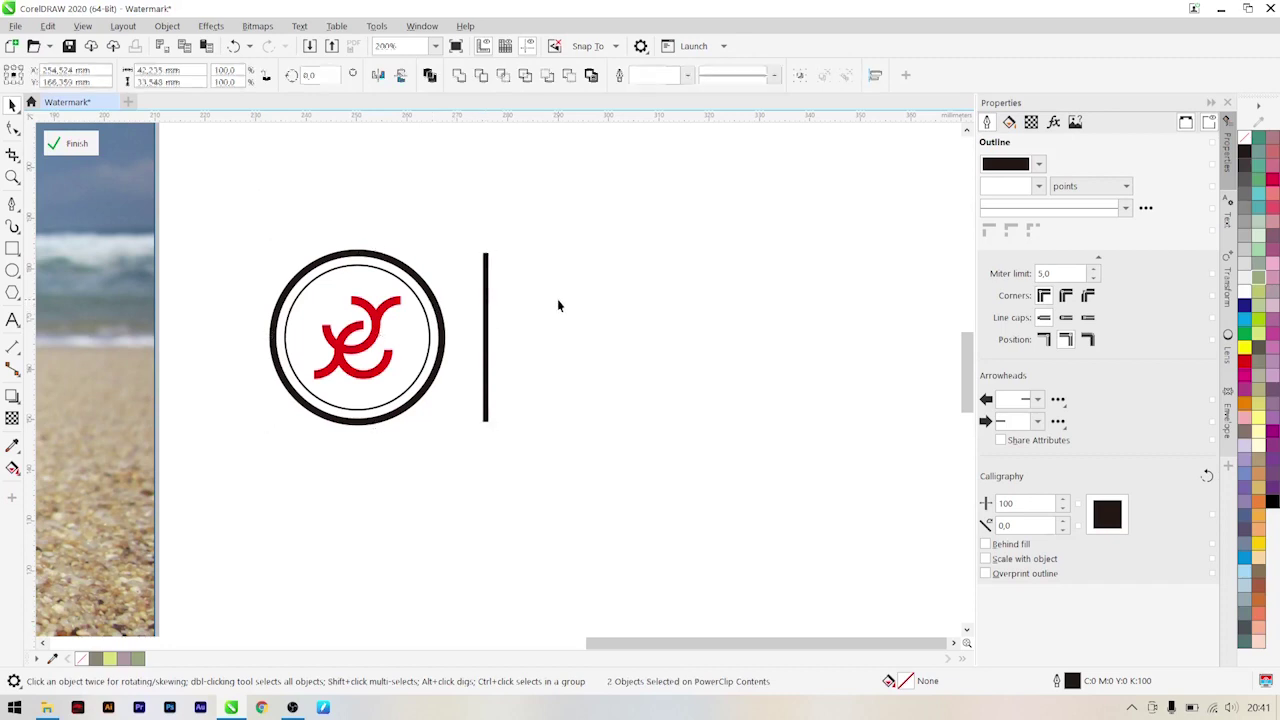
left_click(530, 318)
left_click(486, 334)
left_click(260, 466)
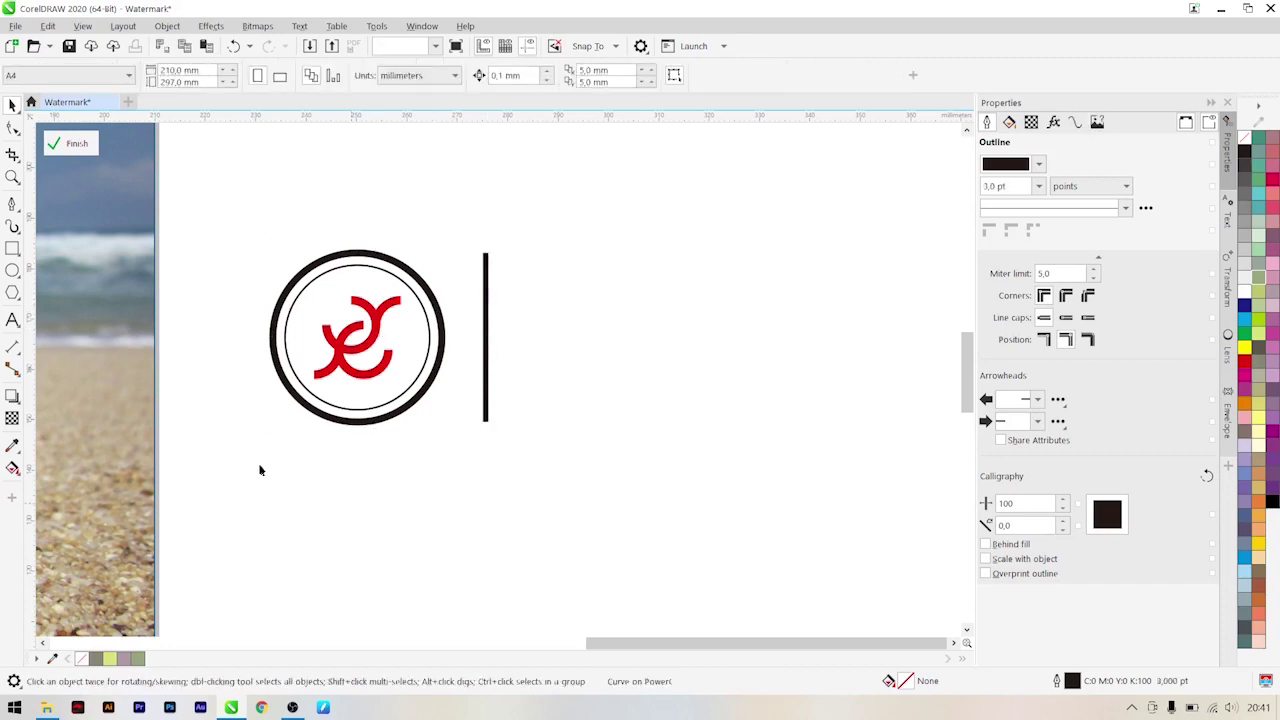
- Add the artistic text WATERMARK on the far side of the vertical line from the logo
left_click(12, 322)
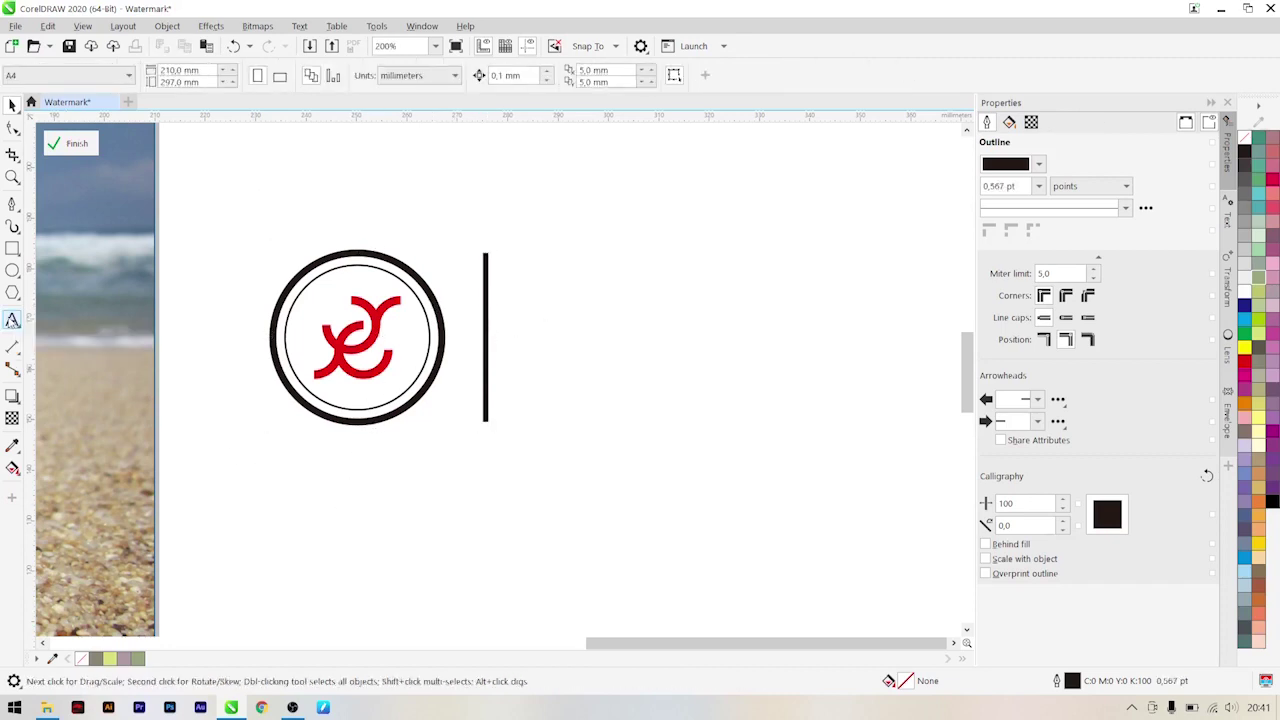
left_click(13, 320)
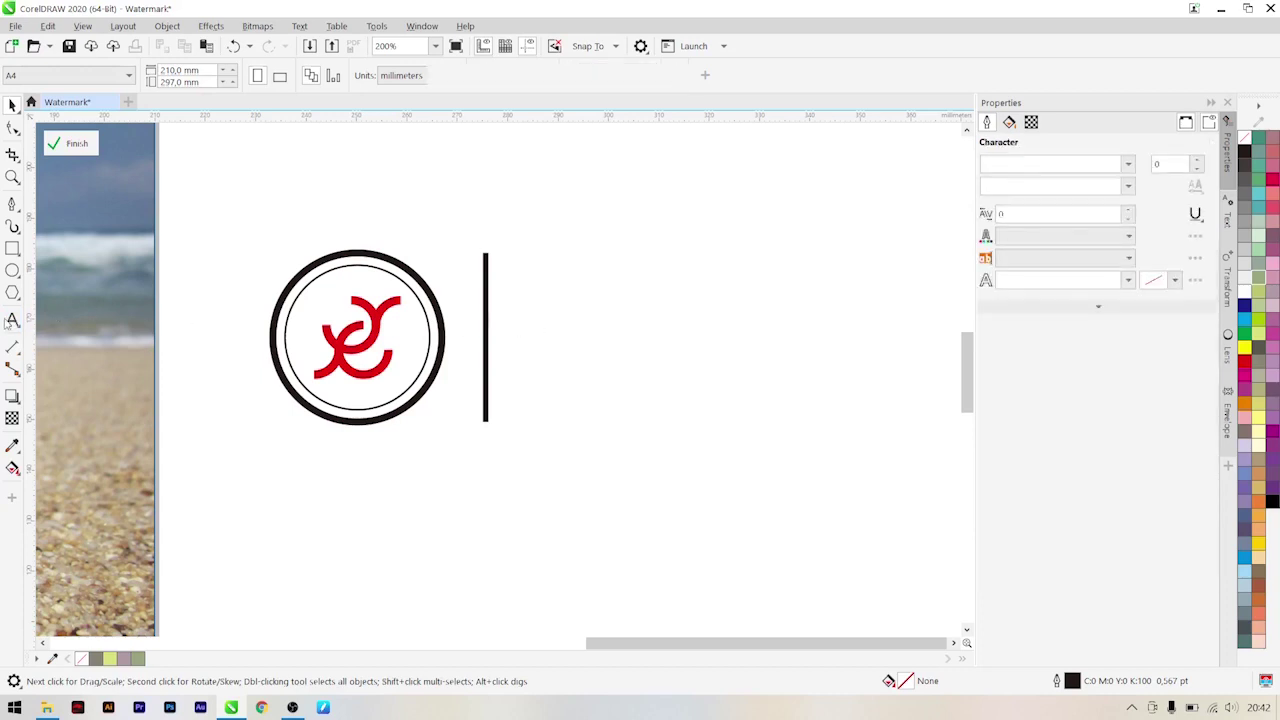
left_click(549, 338)
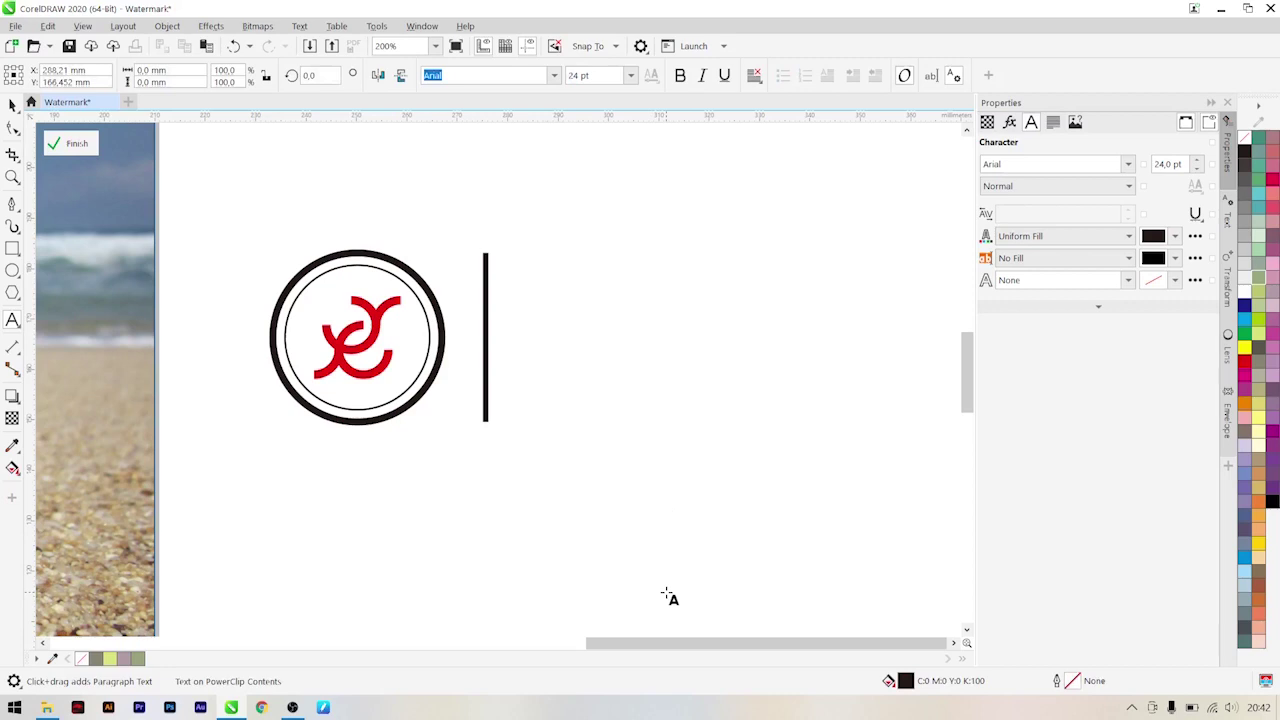
type("W")
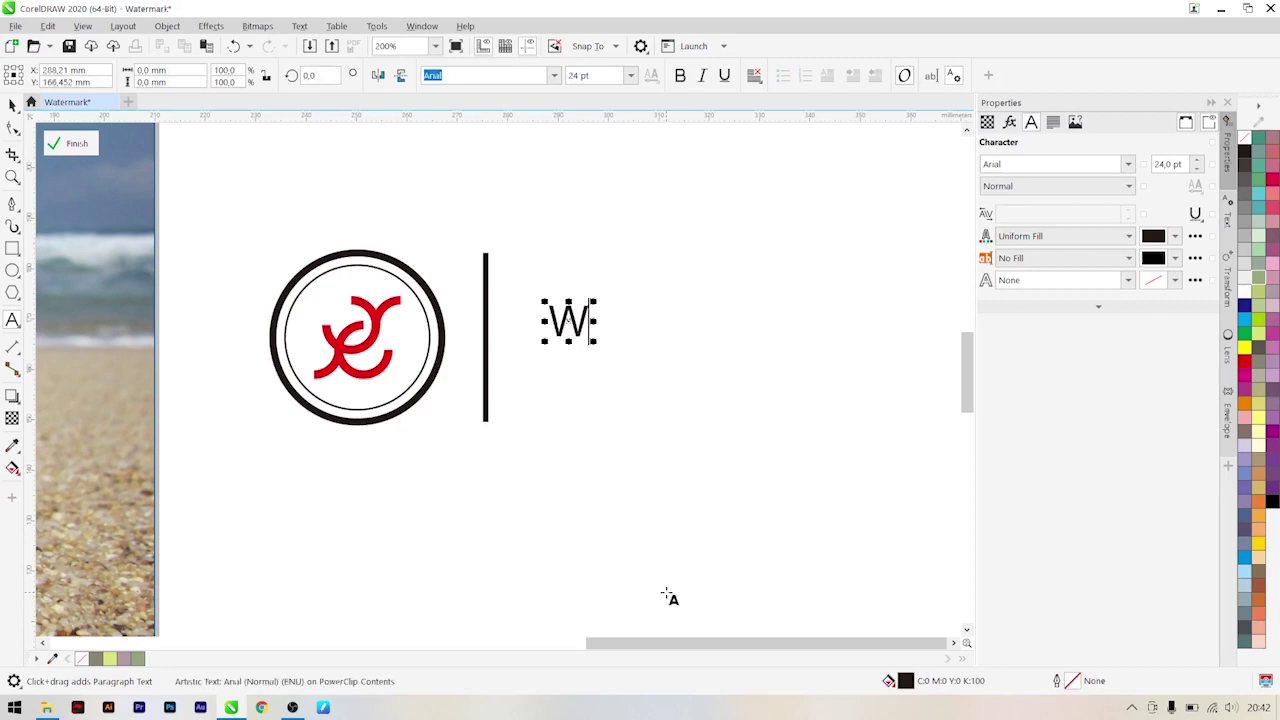
type("AT")
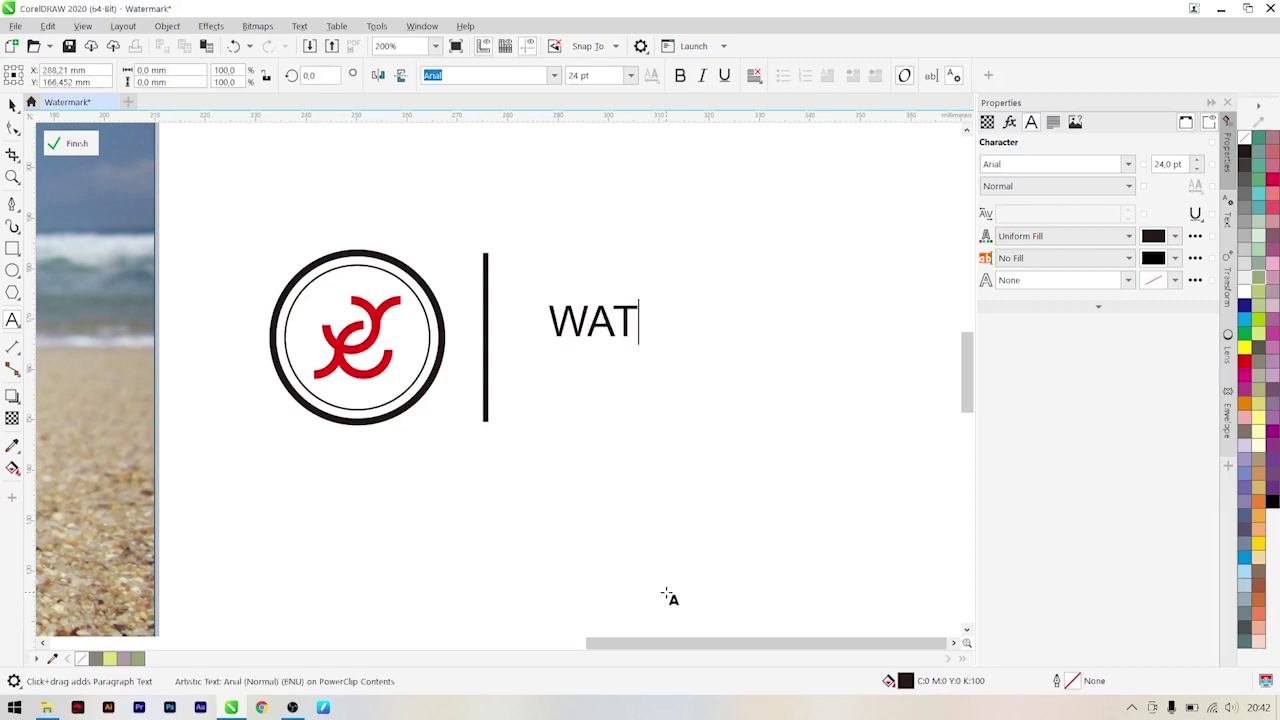
type("ERMA")
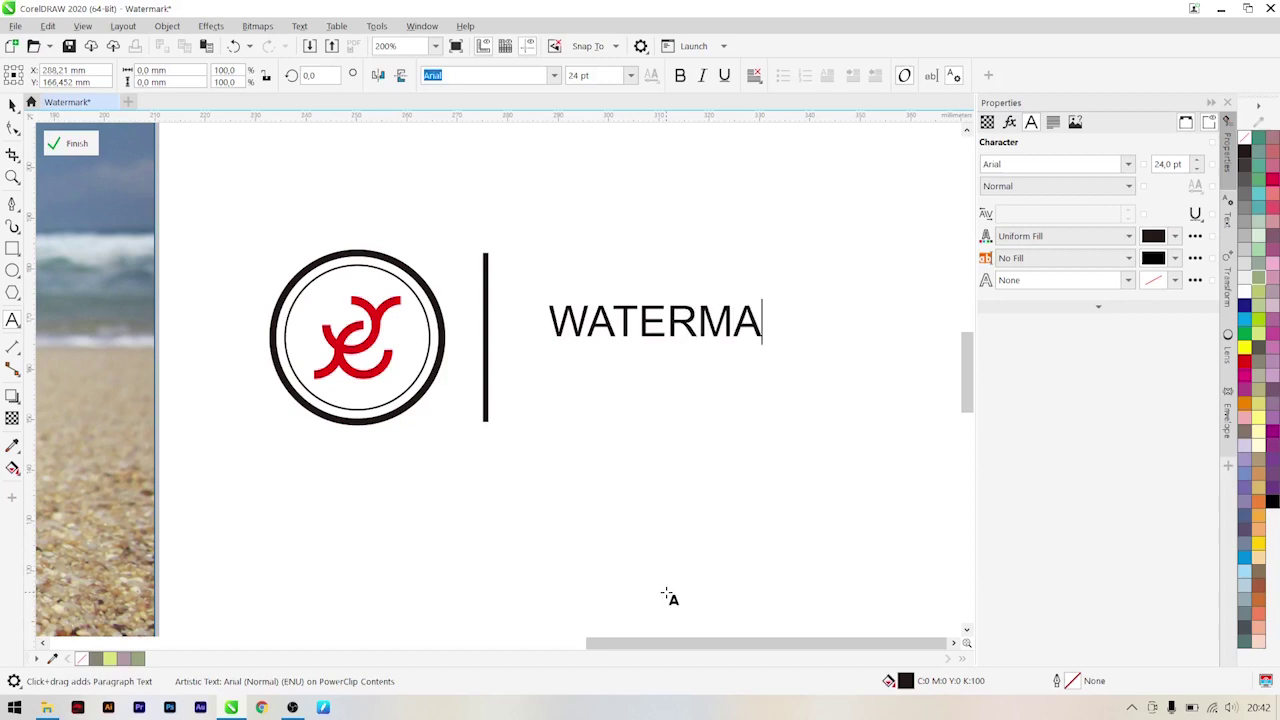
type("RK")
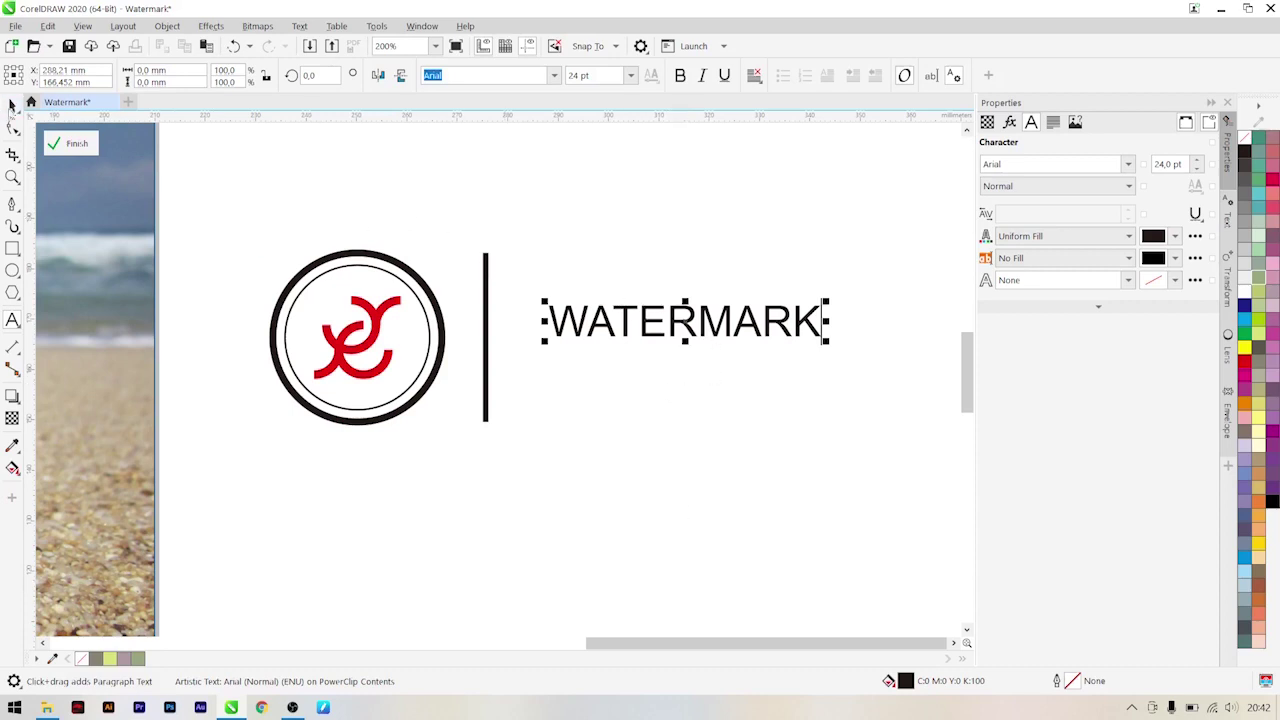
- Set the WATERMARK text in Montserrat and make it bold
left_click(12, 106)
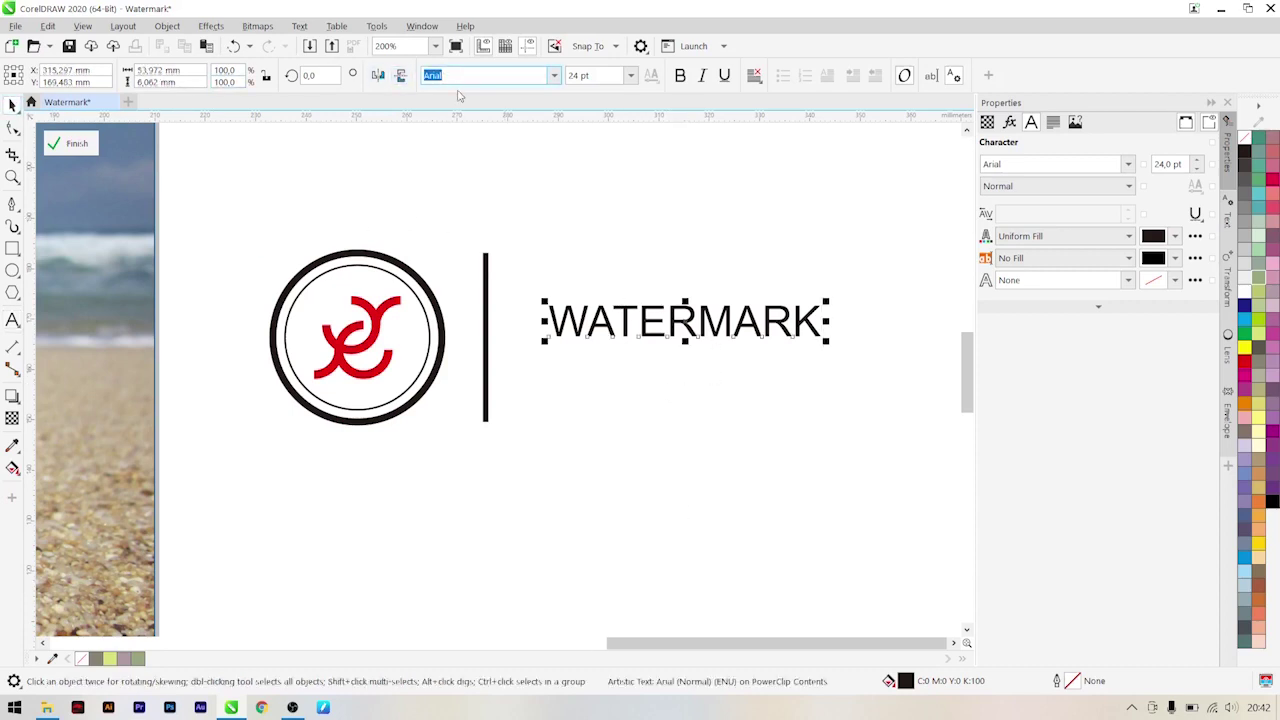
type("Montserrat")
key("Return")
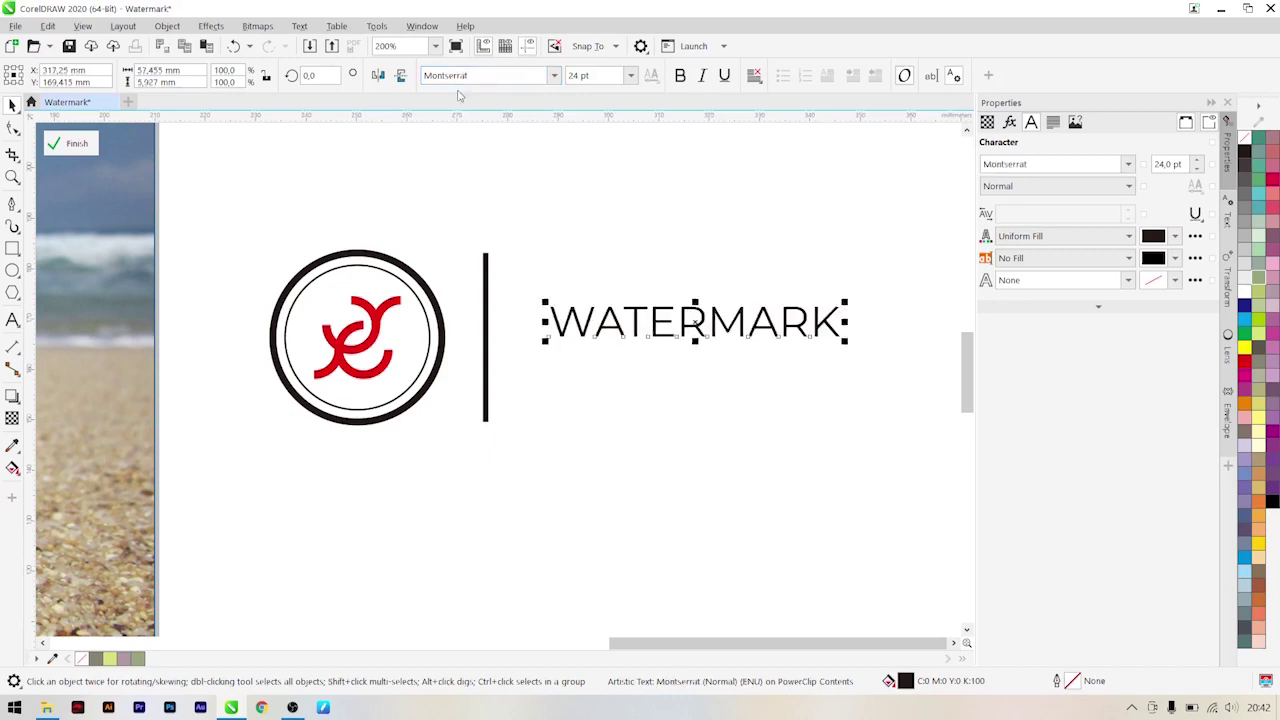
left_click(680, 78)
- Enlarge the WATERMARK text to about twice its size, keeping it level with the circular logo
scroll(534, 286, "down", 2)
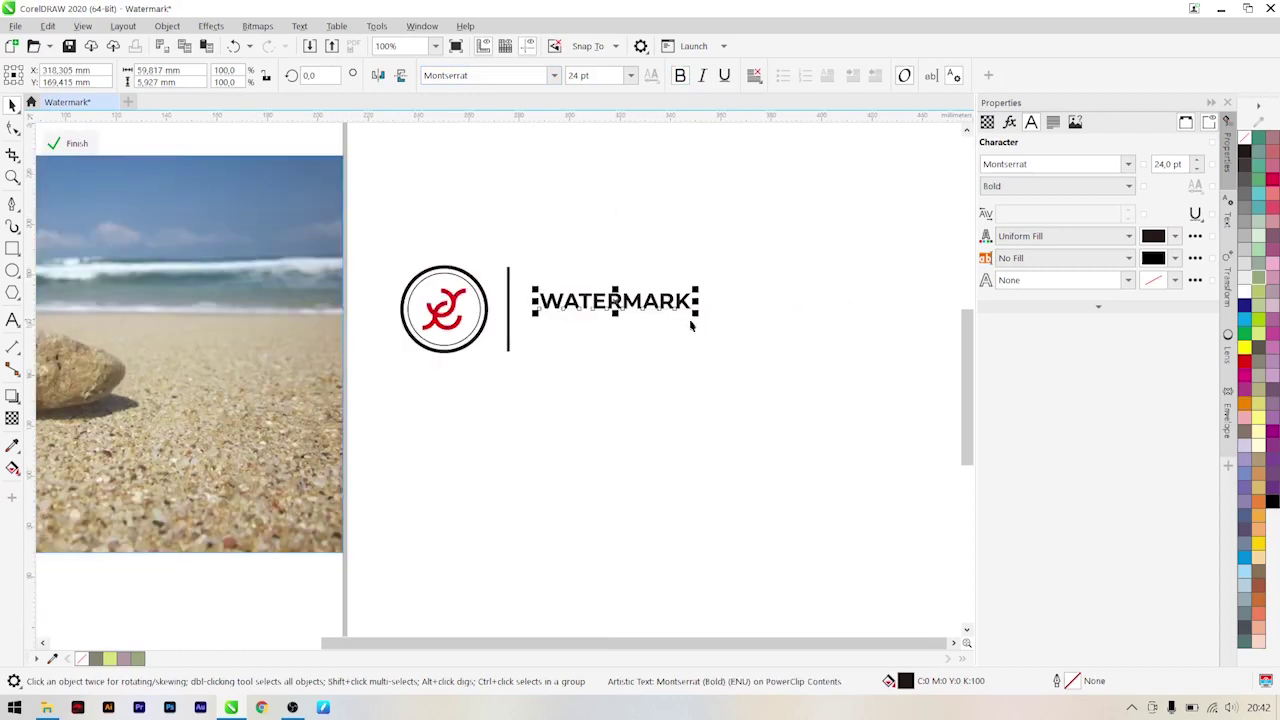
left_click_drag(699, 318, 700, 320)
left_click_drag(795, 370, 843, 391)
left_click(600, 420)
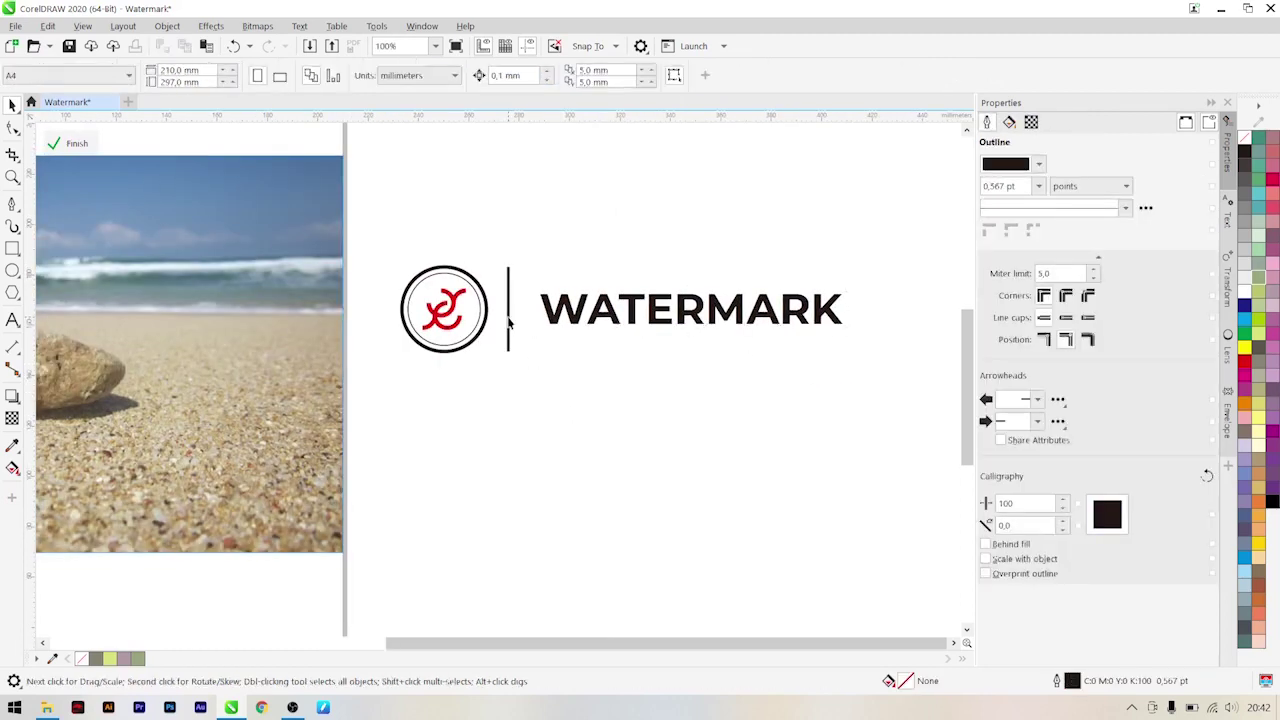
- Enlarge the WATERMARK text to about 160 mm wide and move it closer to the vertical line, level with the logo
left_click(509, 322)
scroll(510, 318, "down", 1)
scroll(564, 316, "up", 1)
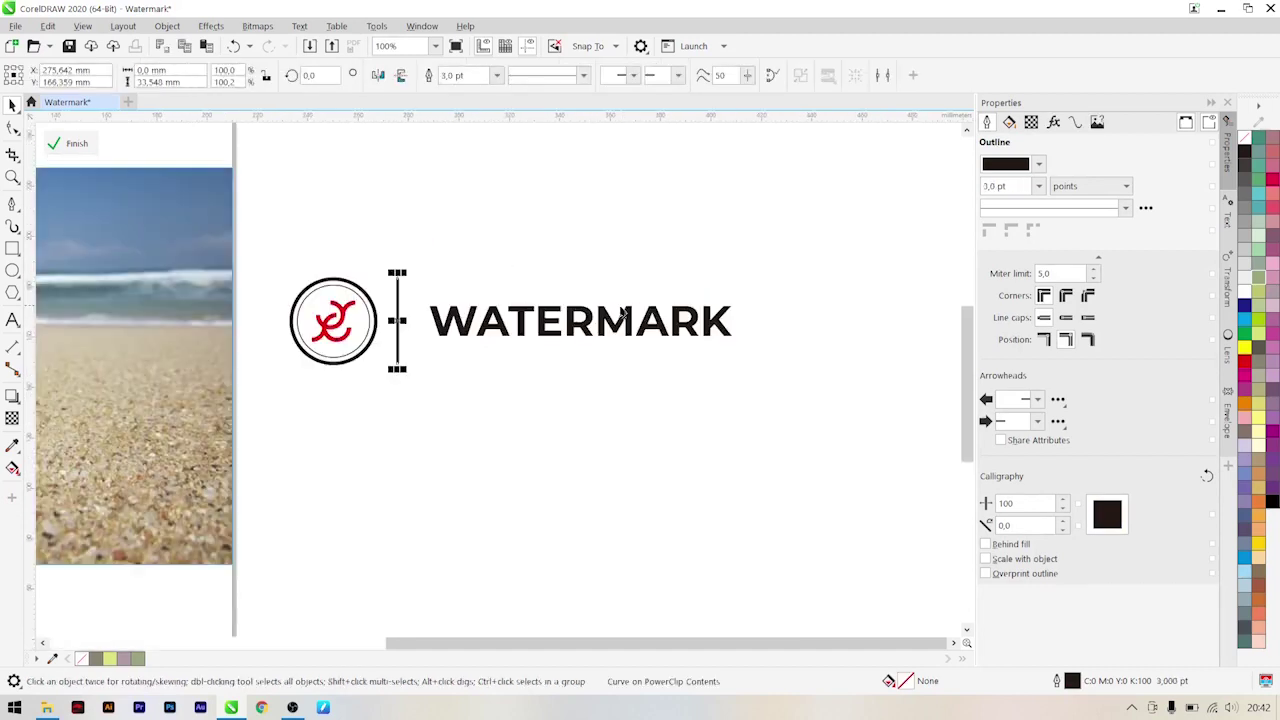
left_click(588, 328)
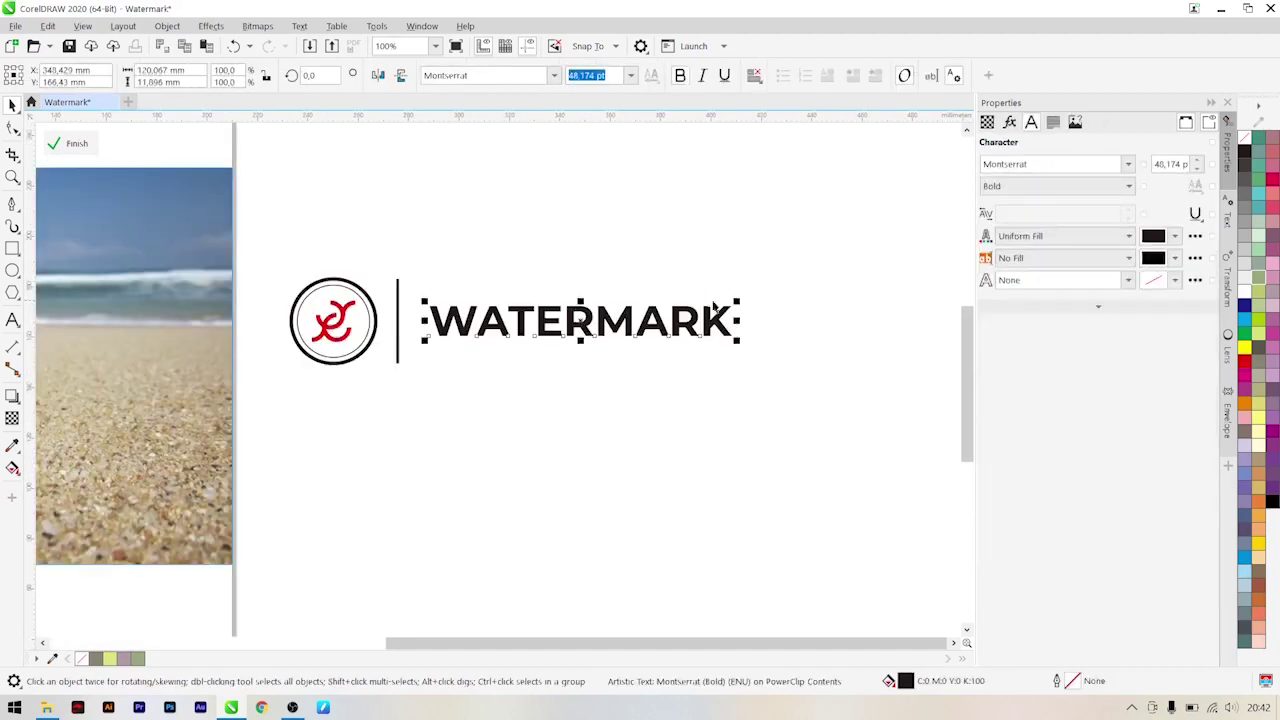
left_click_drag(737, 301, 841, 257)
scroll(418, 320, "up", 2)
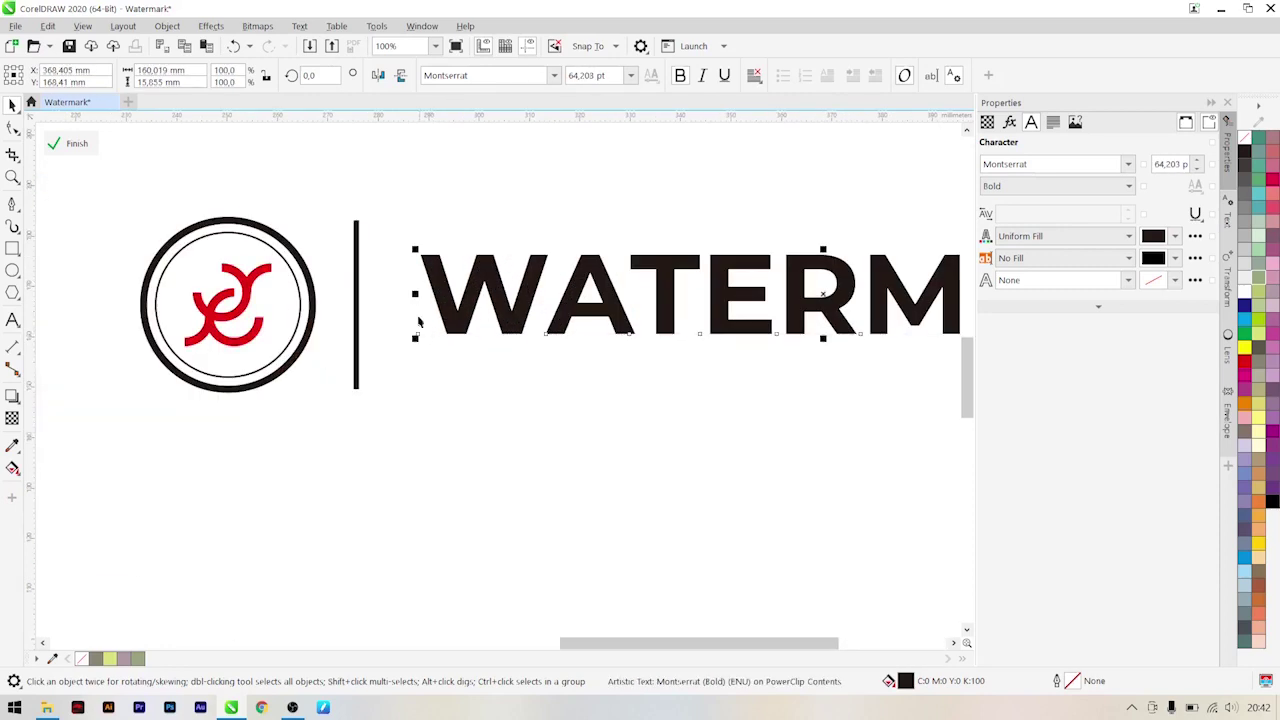
mouse_move(435, 289)
left_mouse_down()
mouse_move(420, 313)
mouse_move(417, 302)
left_mouse_up()
scroll(416, 301, "down", 2)
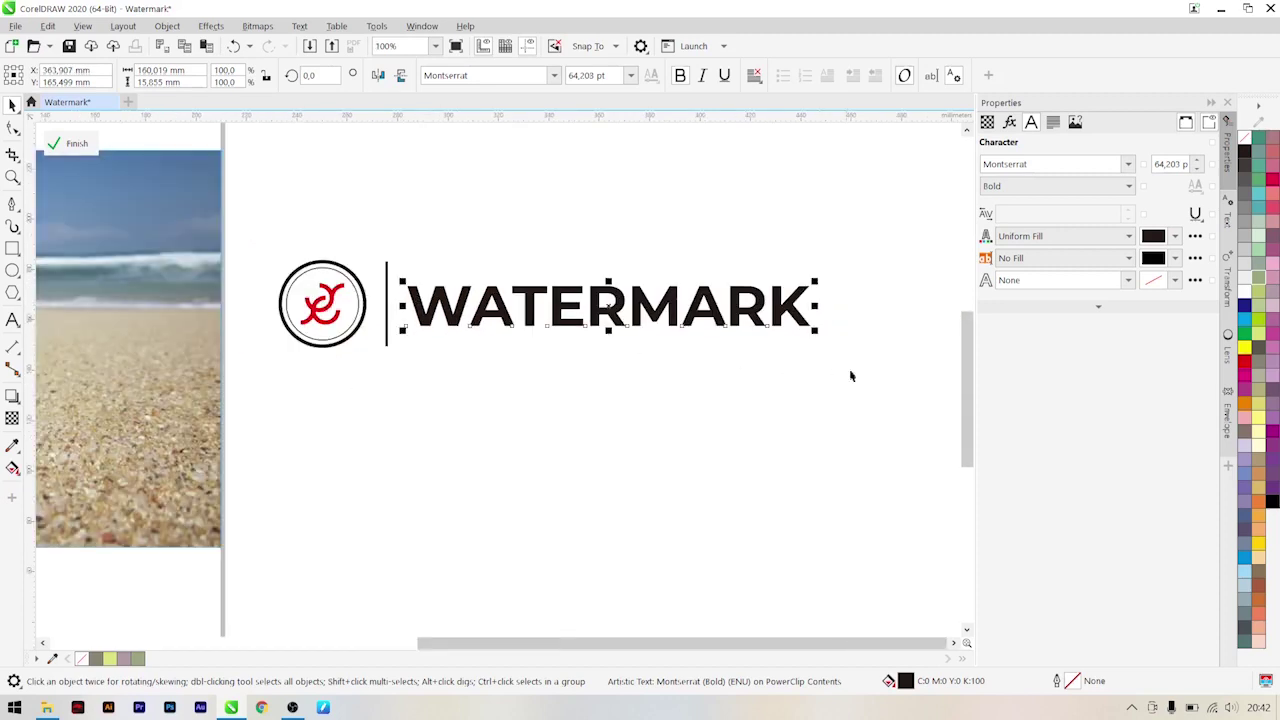
- Group the circles, red logo, vertical line and WATERMARK text into one object
left_click_drag(878, 371, 254, 220)
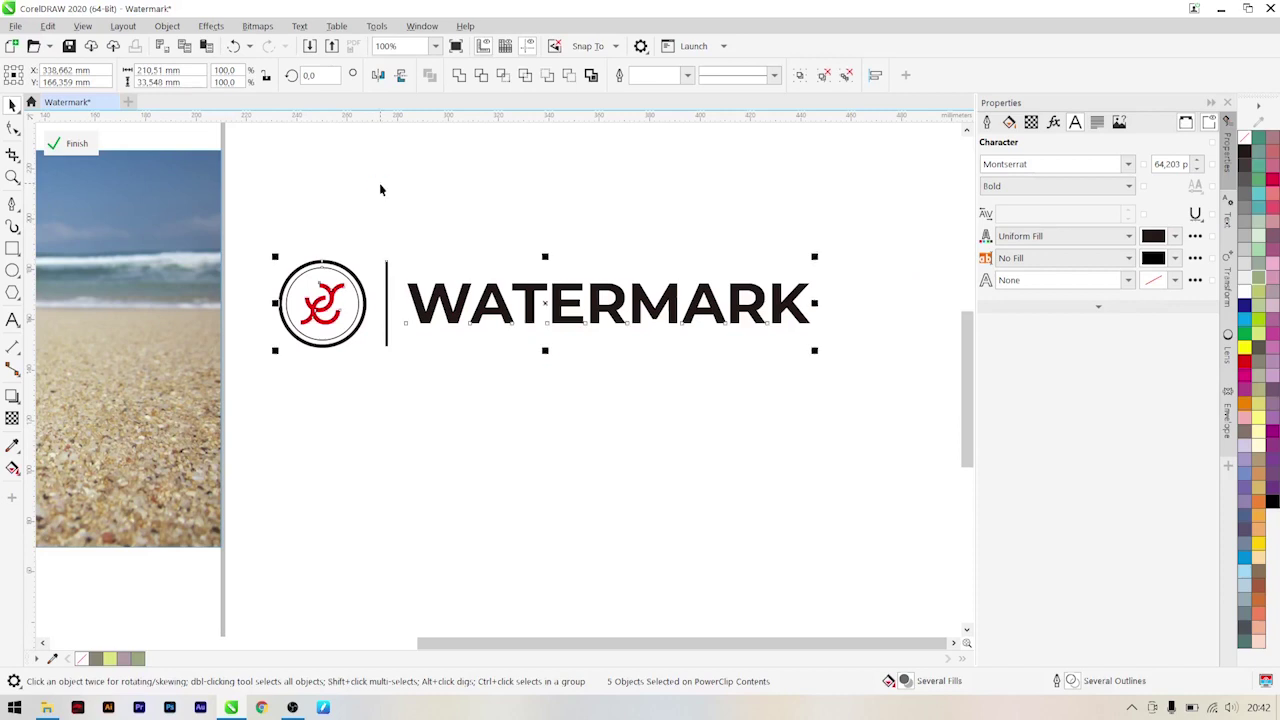
left_click(340, 251)
scroll(336, 265, "up", 2)
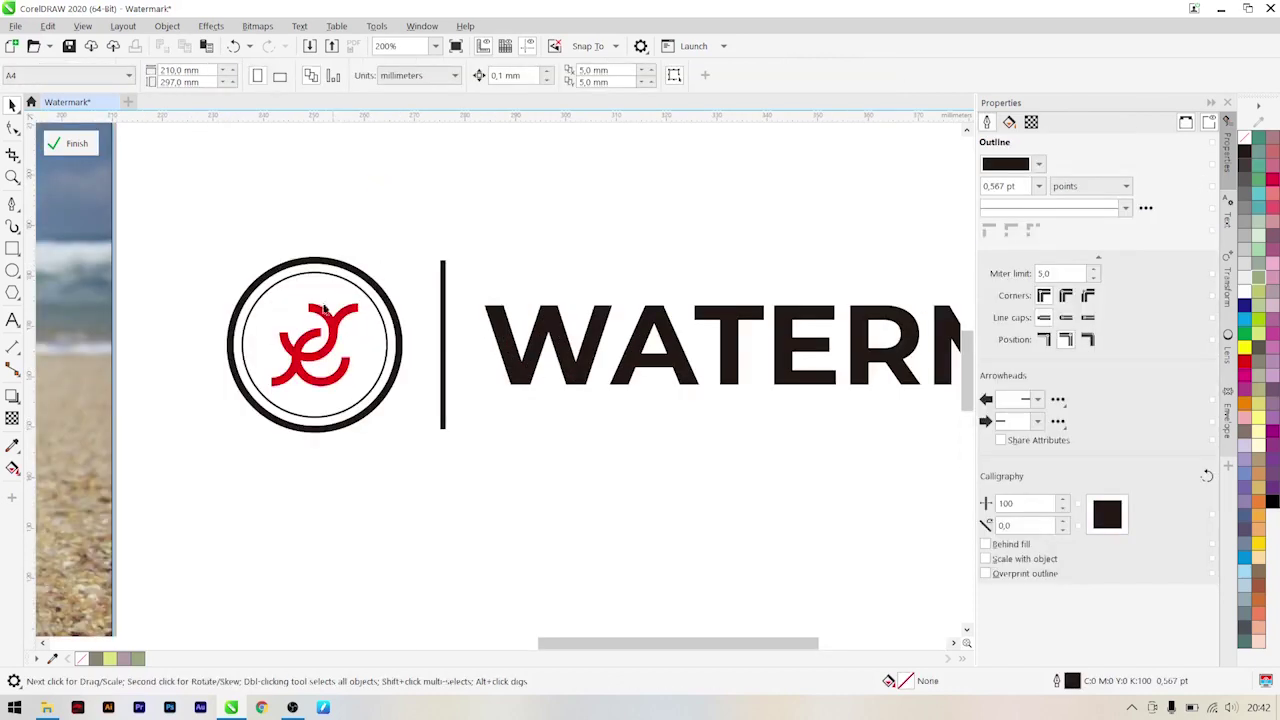
scroll(332, 323, "down", 2)
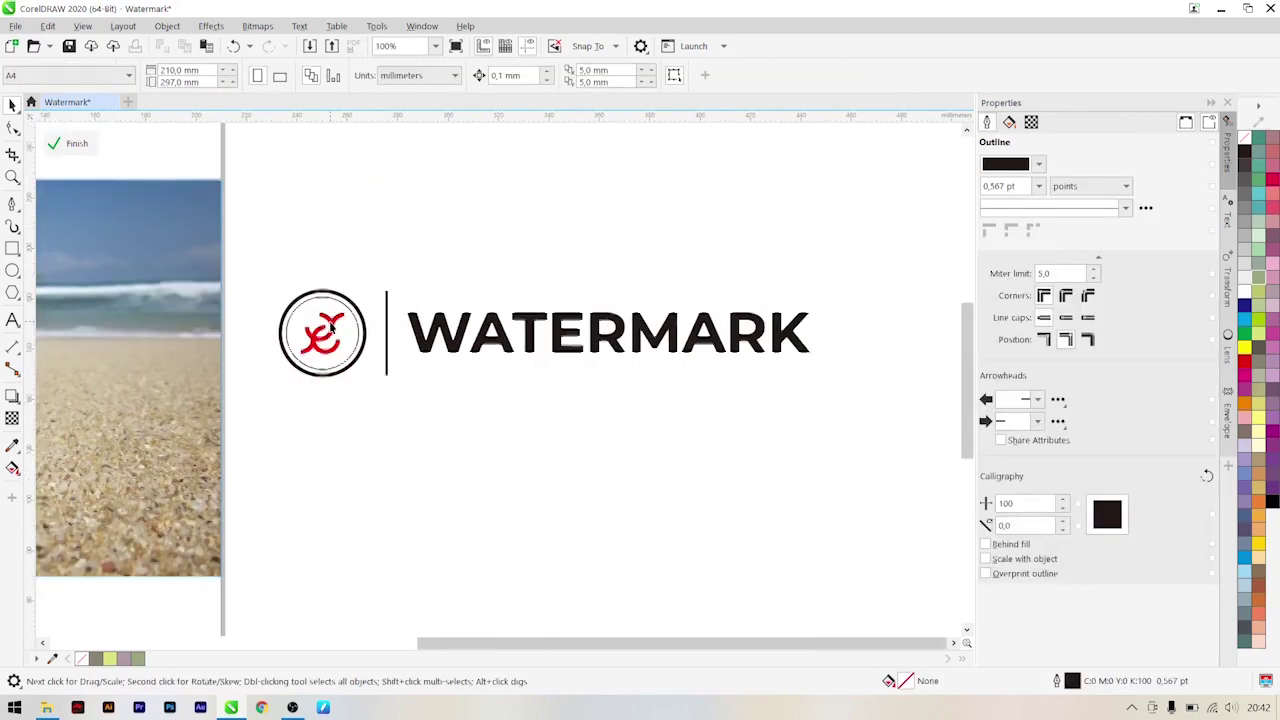
scroll(332, 323, "down", 1)
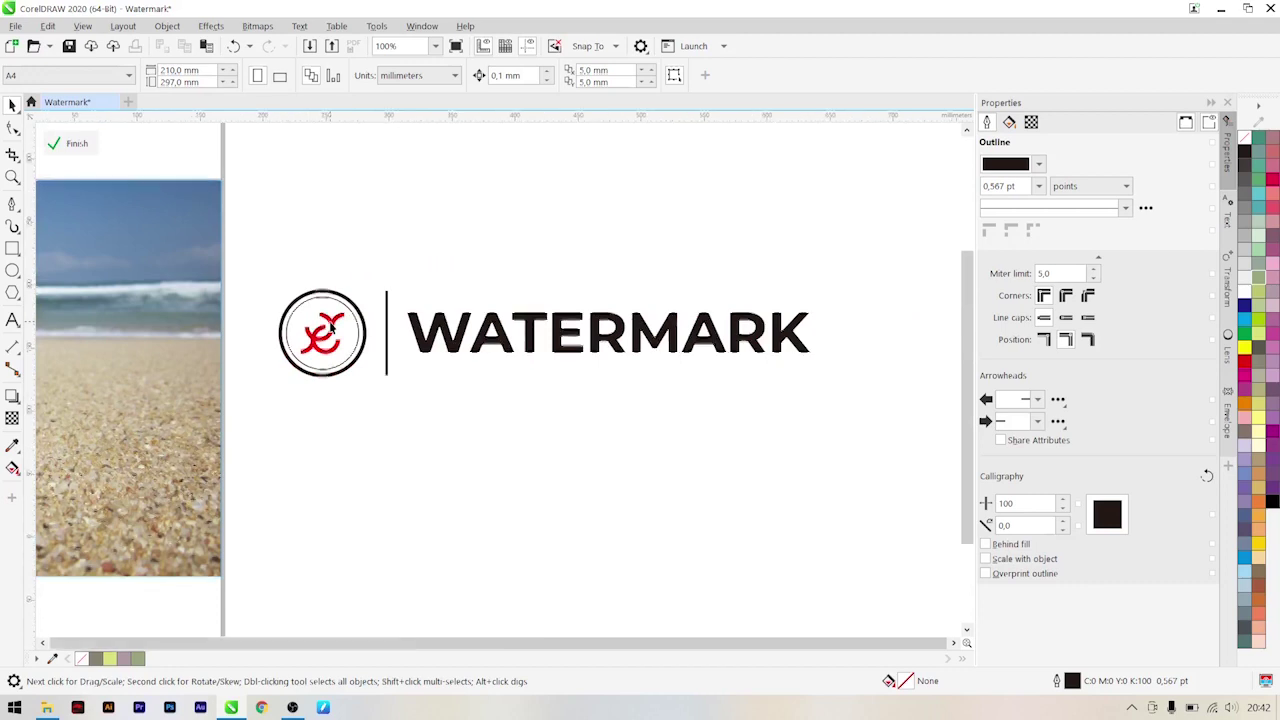
left_click_drag(648, 378, 256, 276)
key("ctrl+g")
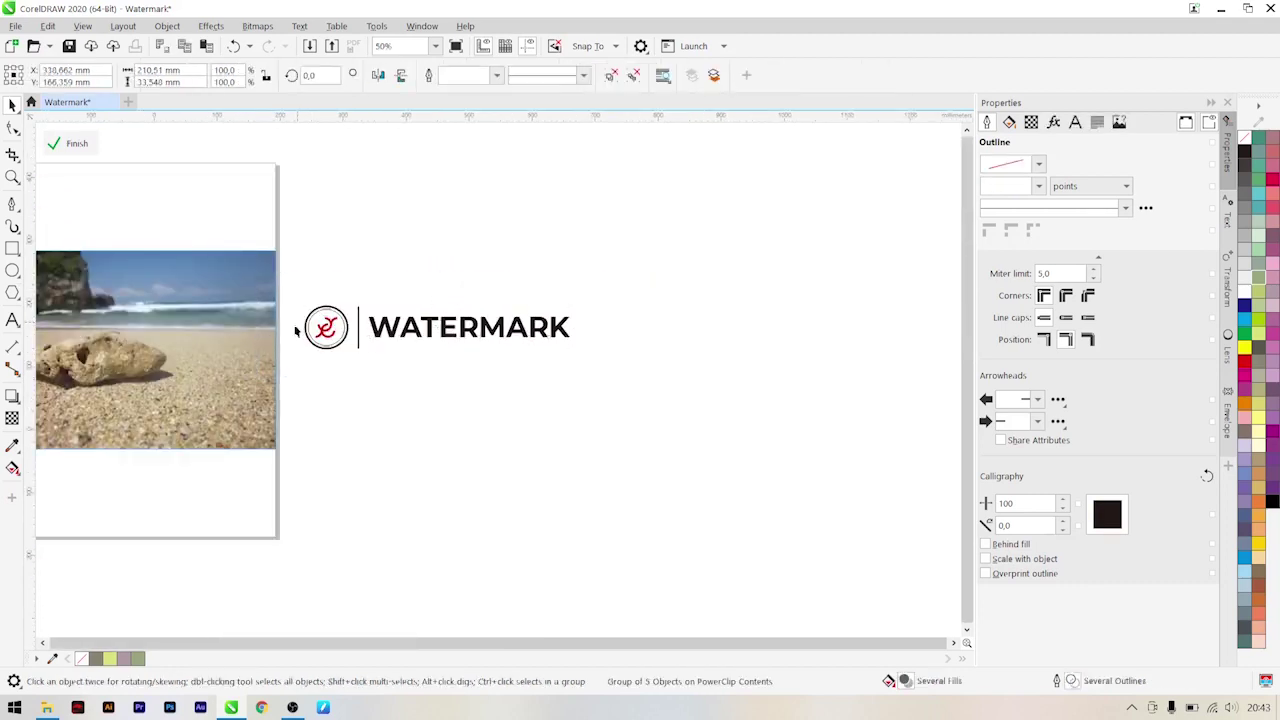
- Scale the watermark group down to about 93 mm wide and move it about 16 mm lower beside the photo
scroll(296, 324, "down", 1)
scroll(123, 337, "up", 1)
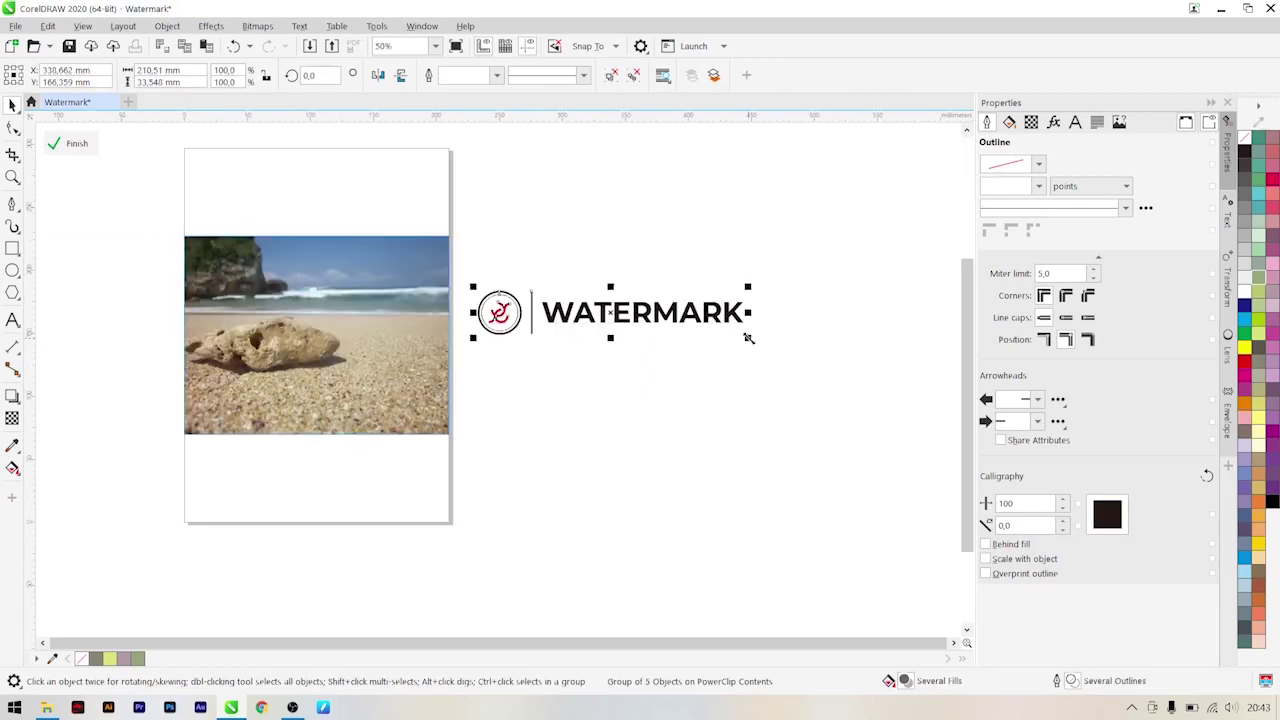
left_click_drag(748, 338, 601, 332)
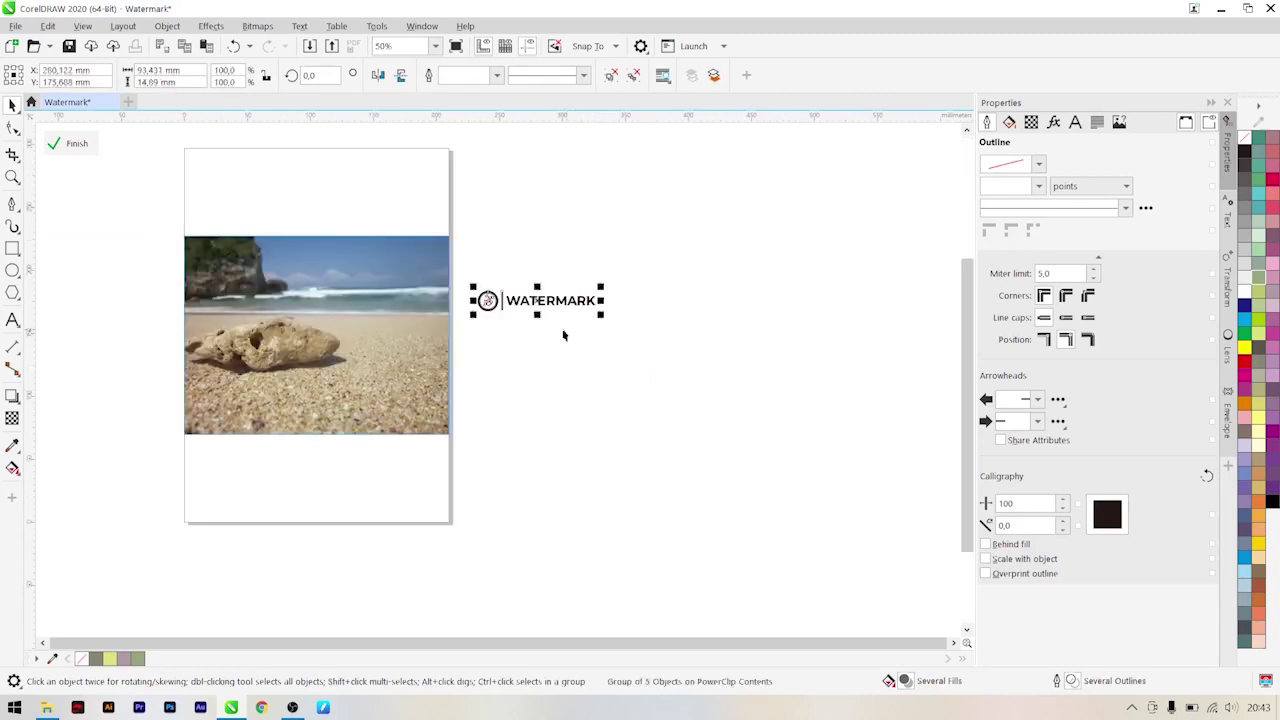
scroll(505, 321, "up", 1)
scroll(505, 321, "down", 1)
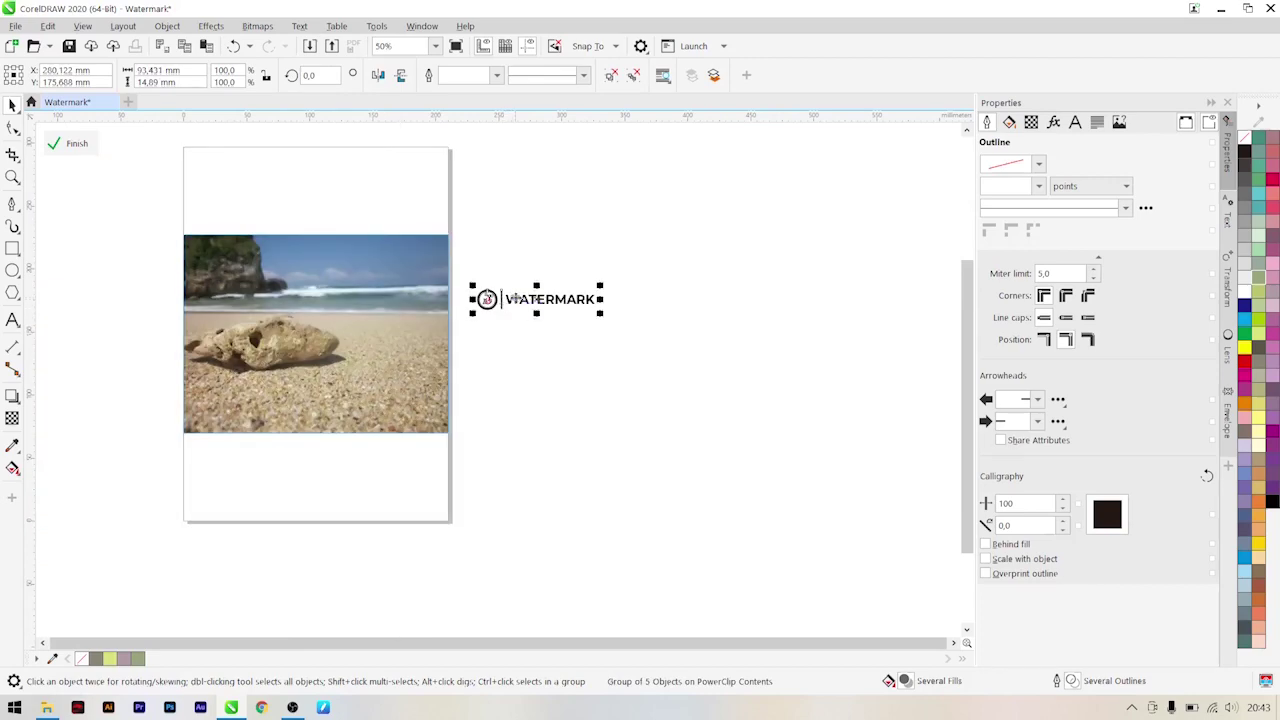
mouse_move(502, 304)
left_mouse_down()
mouse_move(343, 303)
mouse_move(492, 322)
left_mouse_up()
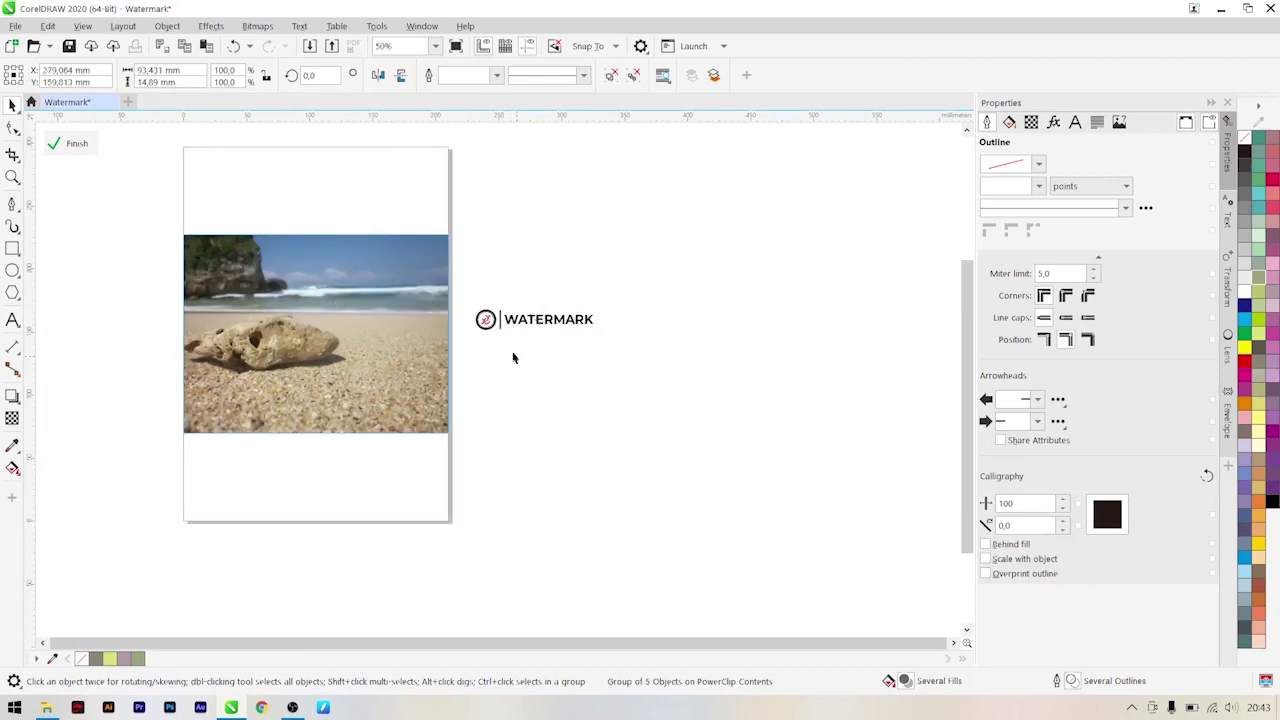
key("Escape")
- Ungroup the watermark so that its circles, logo, line and text are separate objects
scroll(497, 327, "up", 1)
scroll(497, 327, "up", 2)
right_click(497, 318)
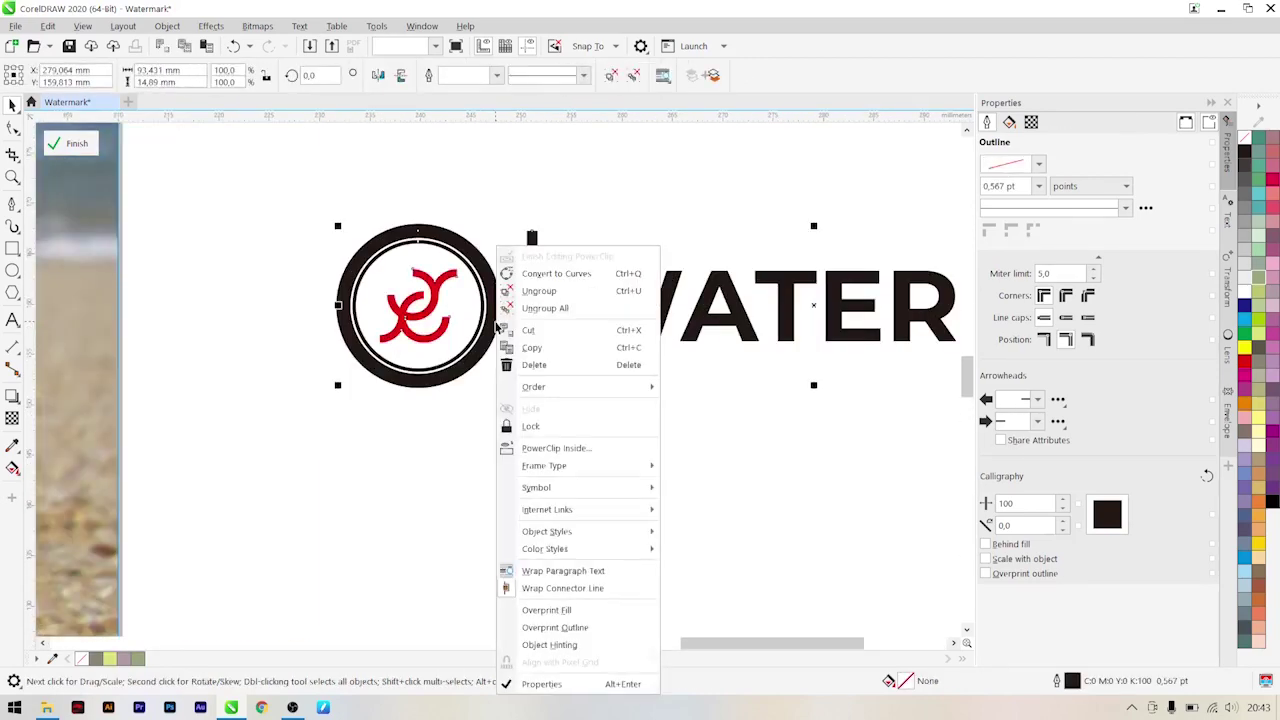
left_click(512, 290)
- Set the outer circle's outline width to 2 pt
left_click(449, 229)
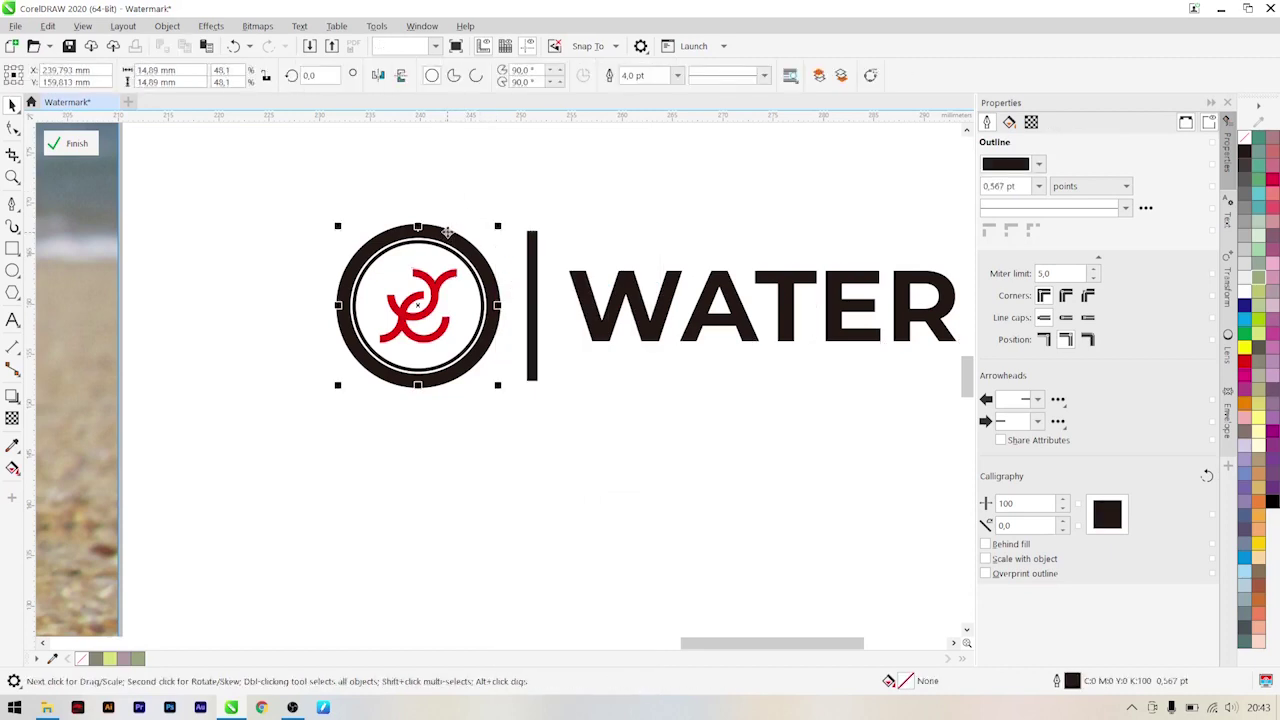
left_click(654, 75)
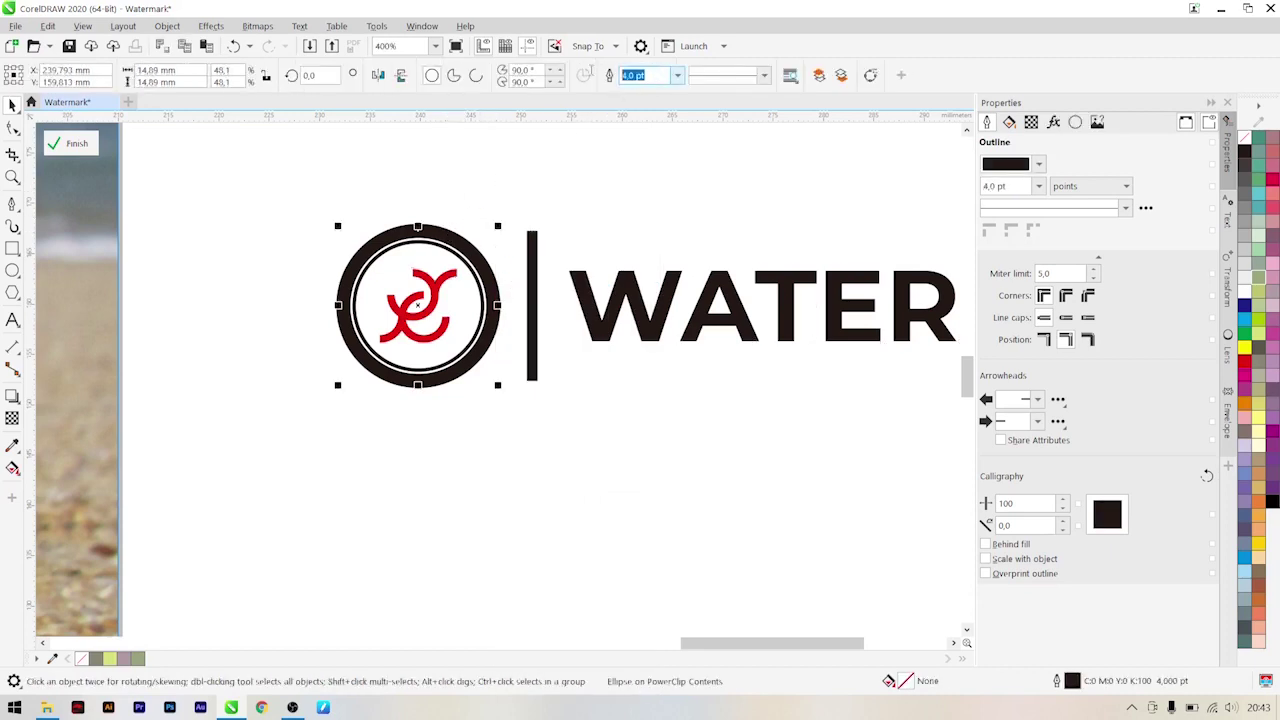
type("2")
key("Return")
left_click(580, 183)
scroll(579, 183, "down", 1)
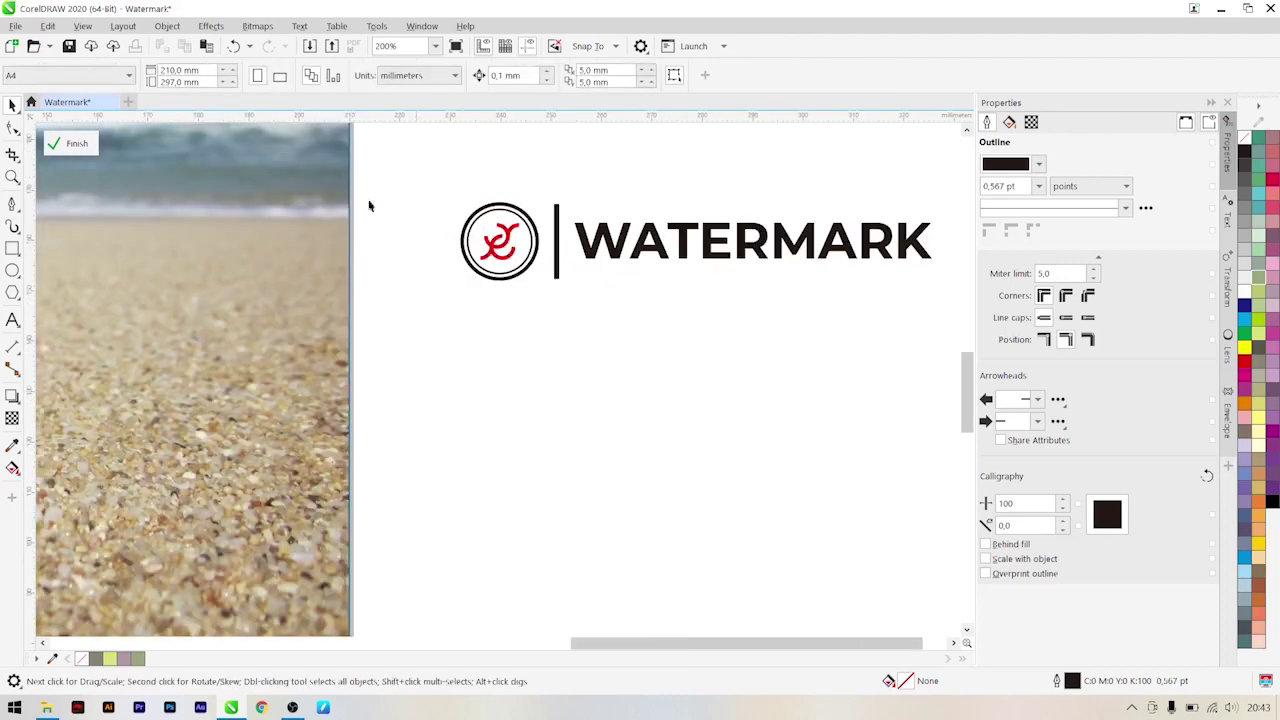
- Thin the inner circle's outline to a width below 1 pt
scroll(366, 203, "down", 2)
scroll(377, 186, "up", 1)
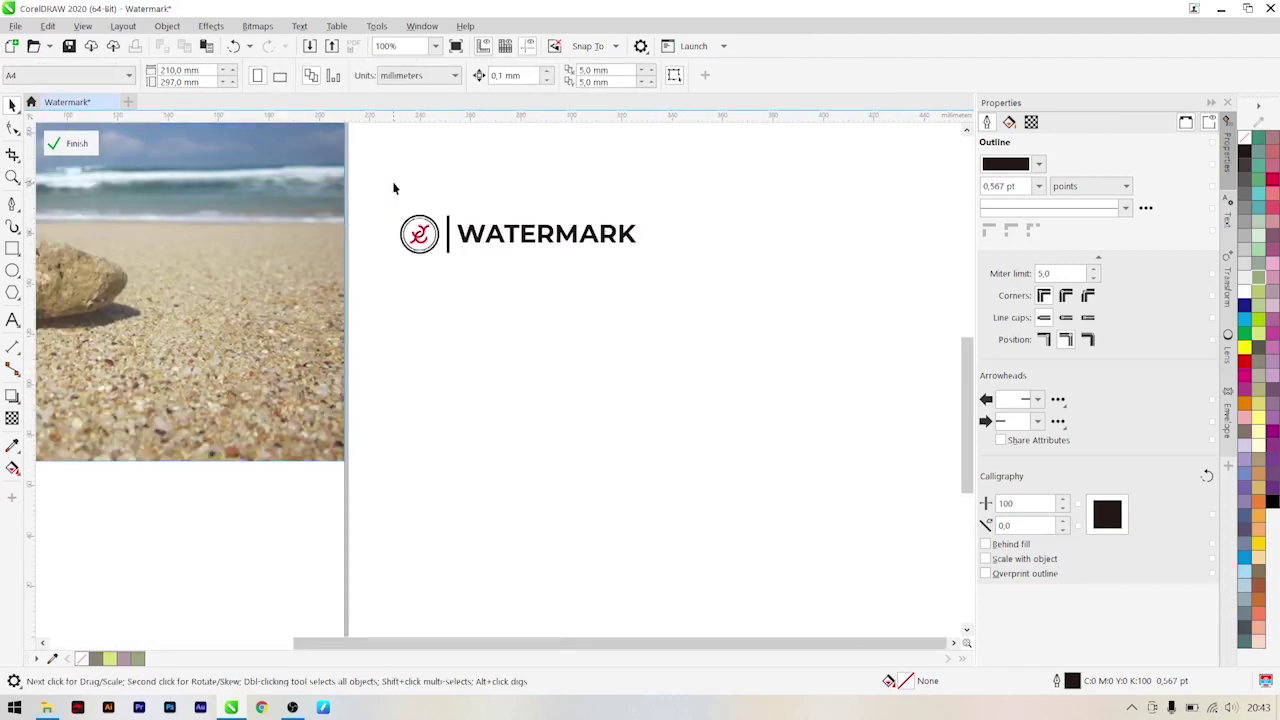
scroll(455, 225, "up", 2)
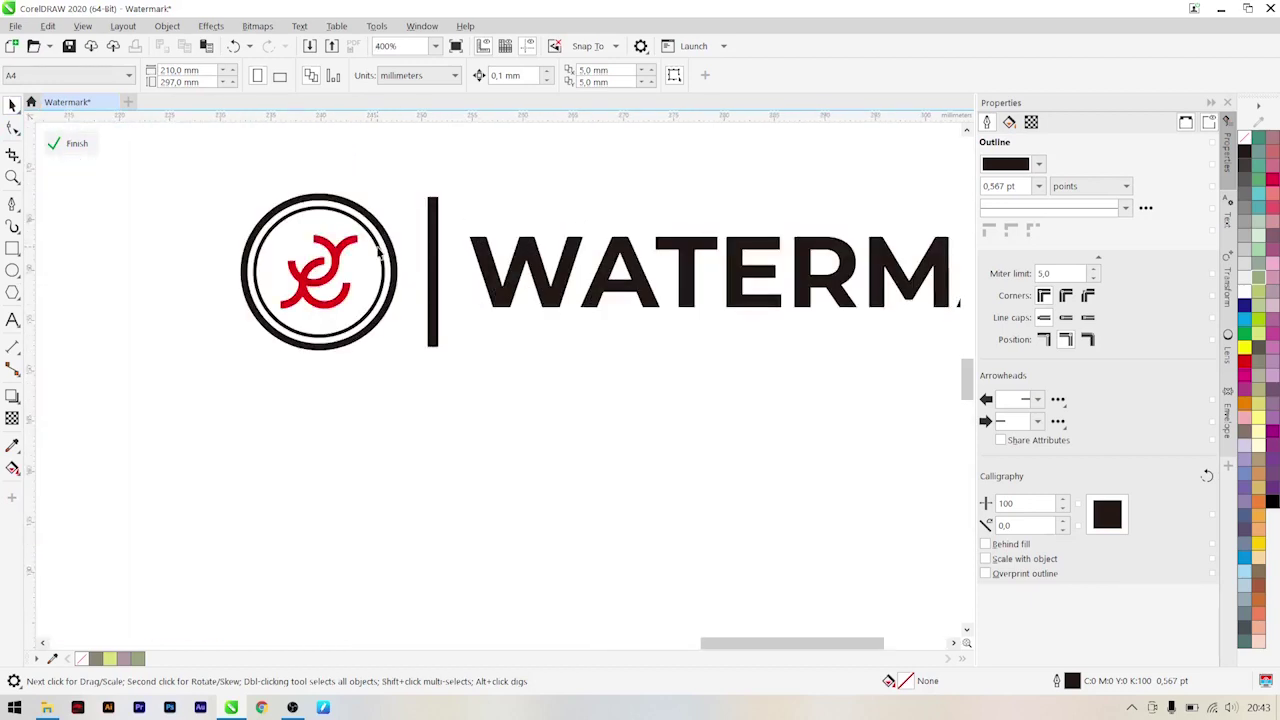
left_click(378, 252)
left_click(650, 79)
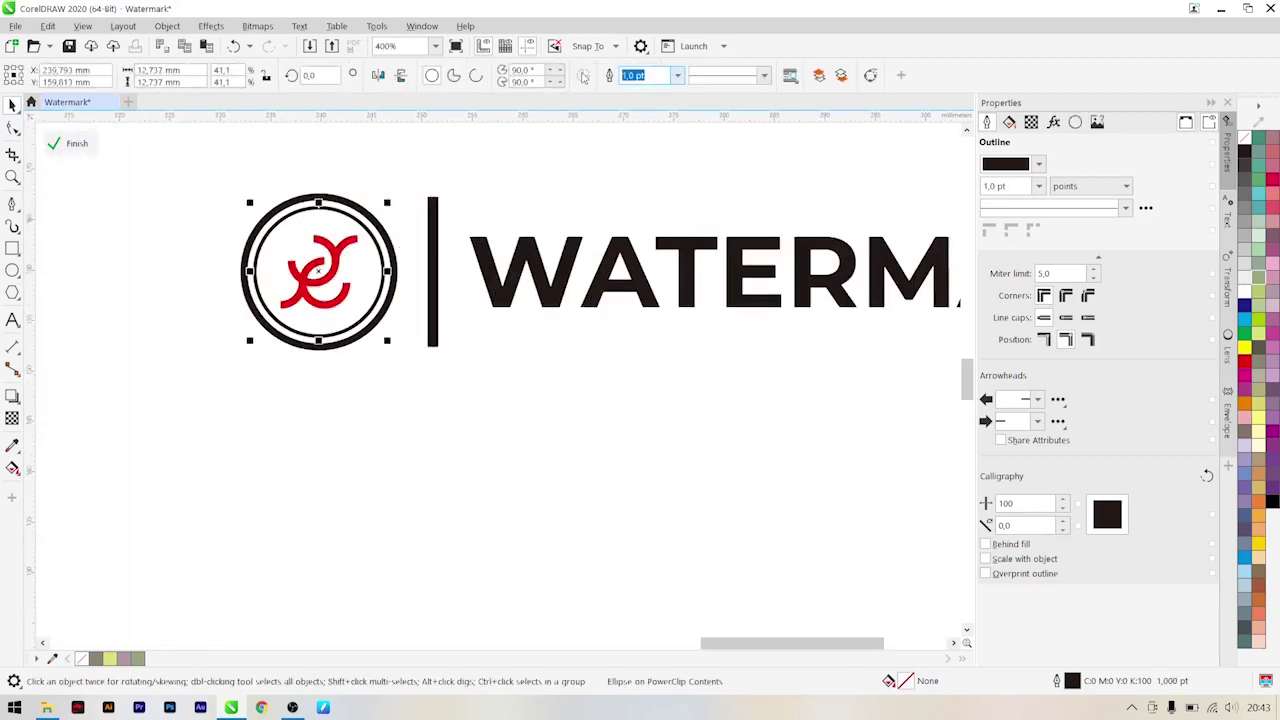
type("0,")
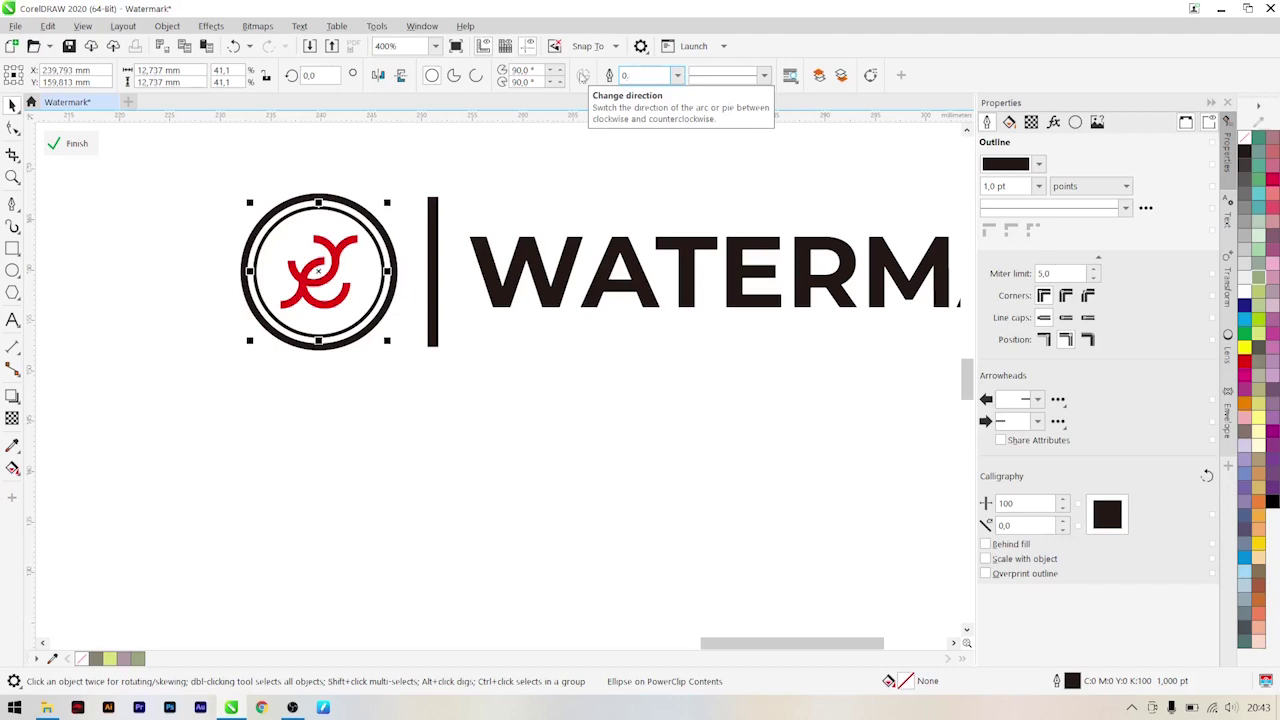
key("Return")
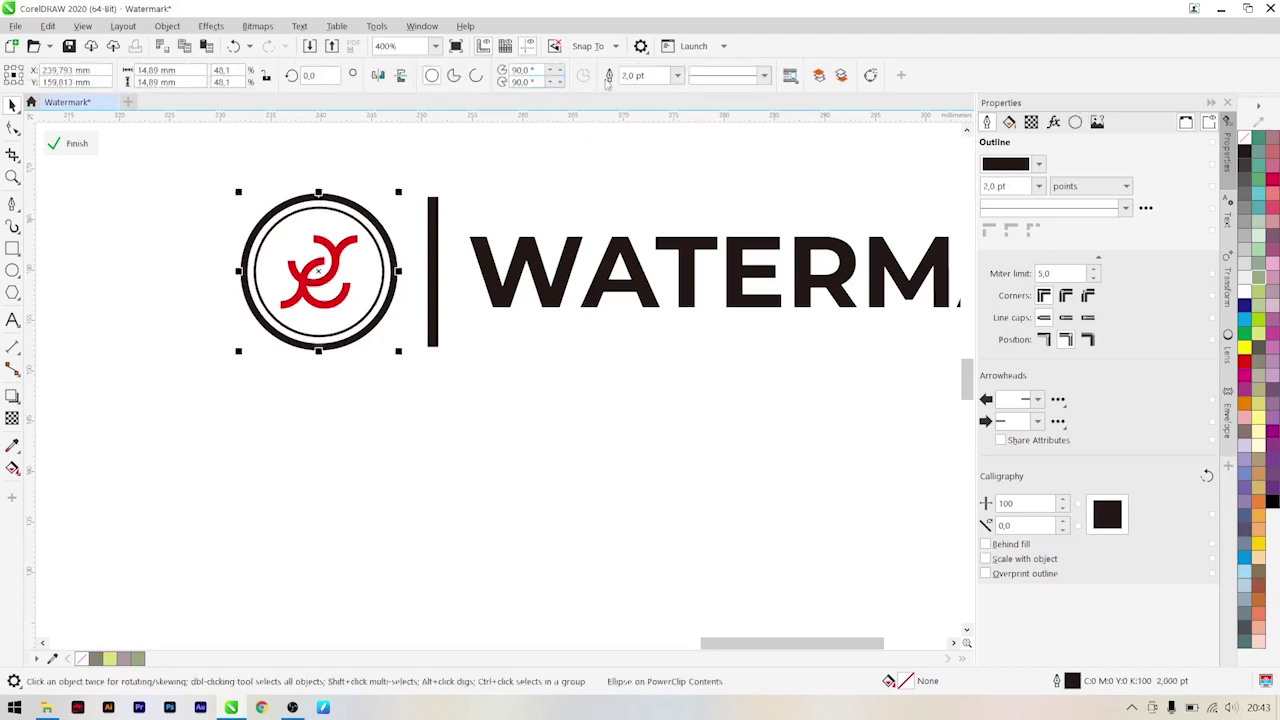
- Set the outer circle's outline width to 1.5 pt
left_click(646, 75)
type("1,5")
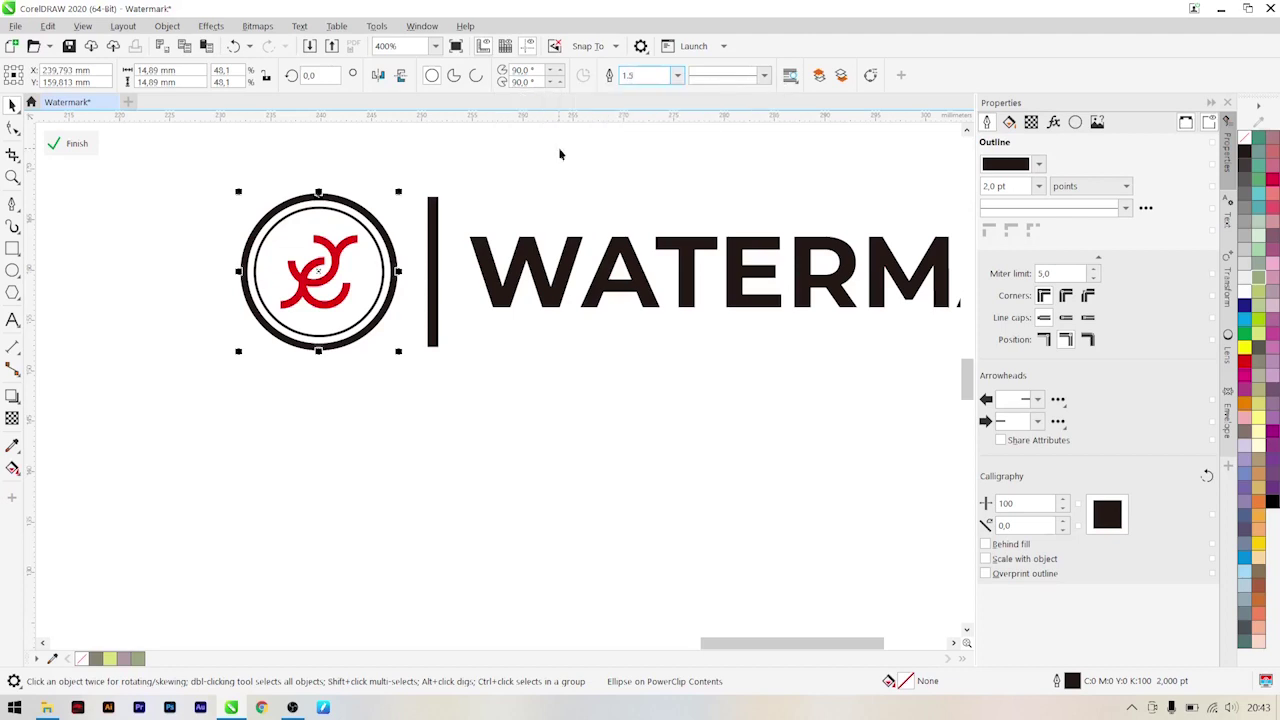
left_click(560, 154)
scroll(409, 236, "down", 2)
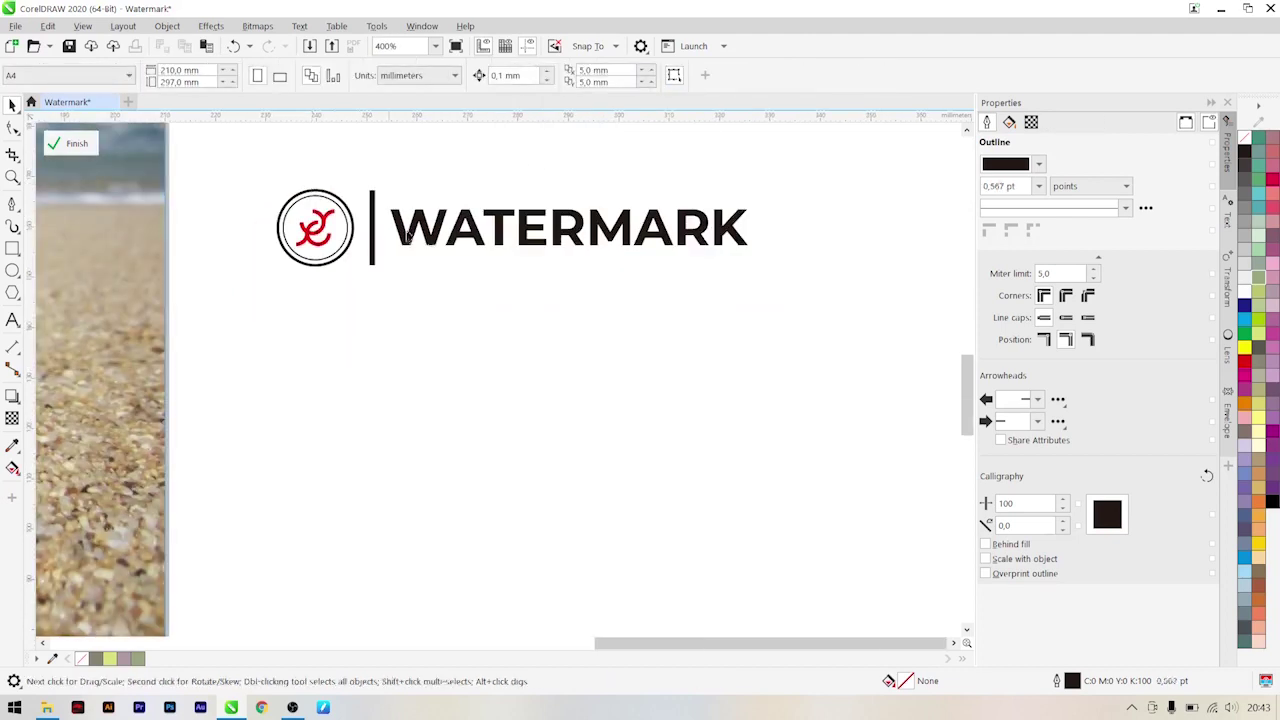
- Scale all watermark elements down together to about 60 mm wide
scroll(550, 260, "down", 2)
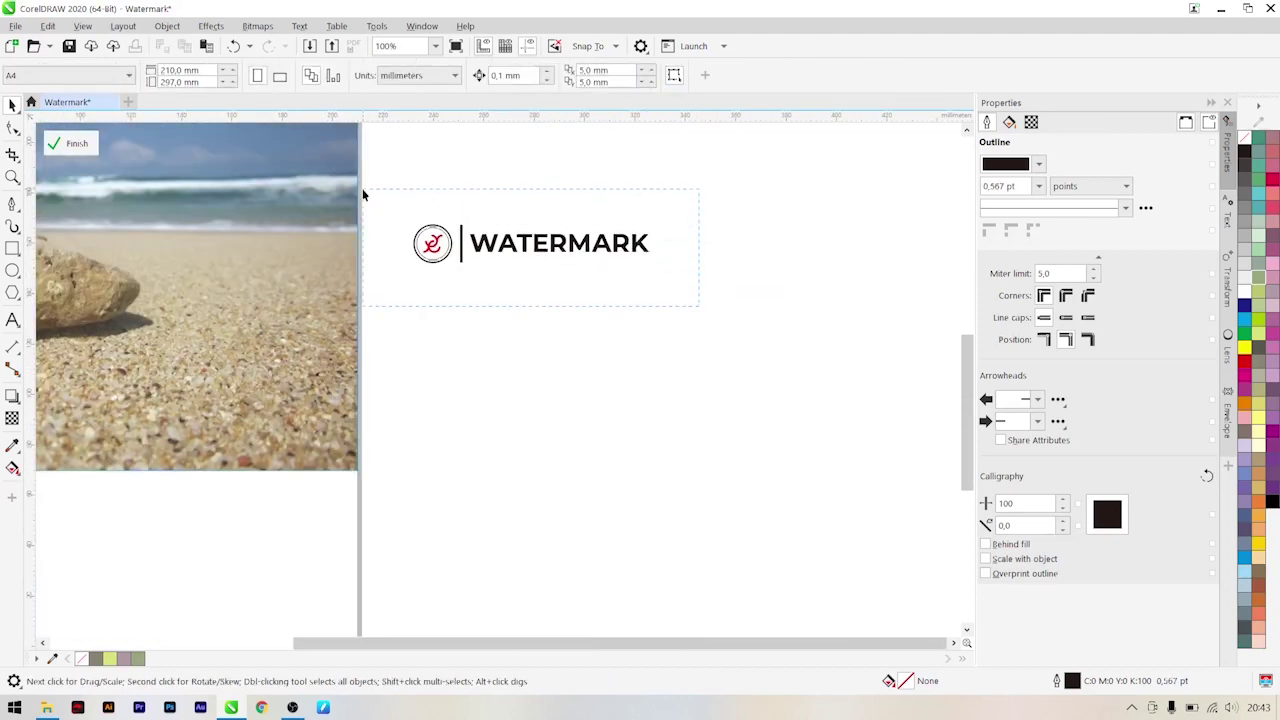
left_click_drag(363, 195, 363, 193)
left_click_drag(654, 217, 586, 189)
scroll(491, 269, "down", 2)
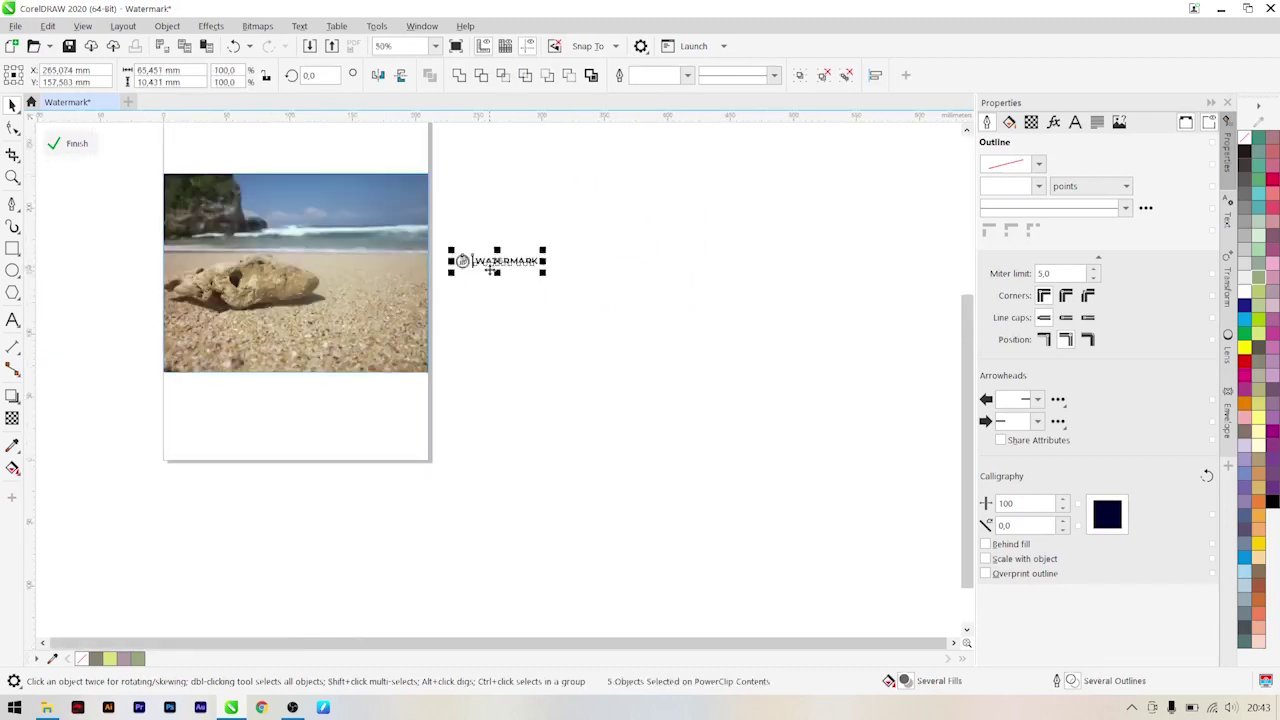
scroll(485, 271, "up", 2)
left_click(619, 315)
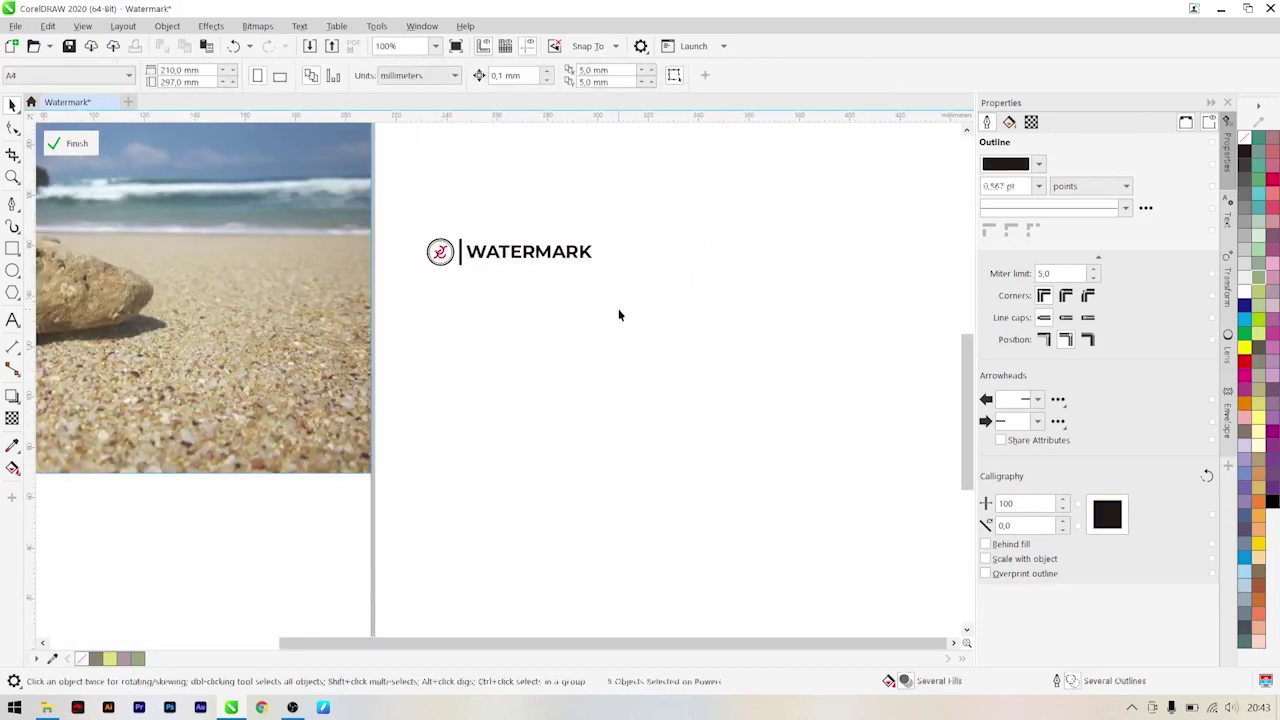
key("ctrl+a")
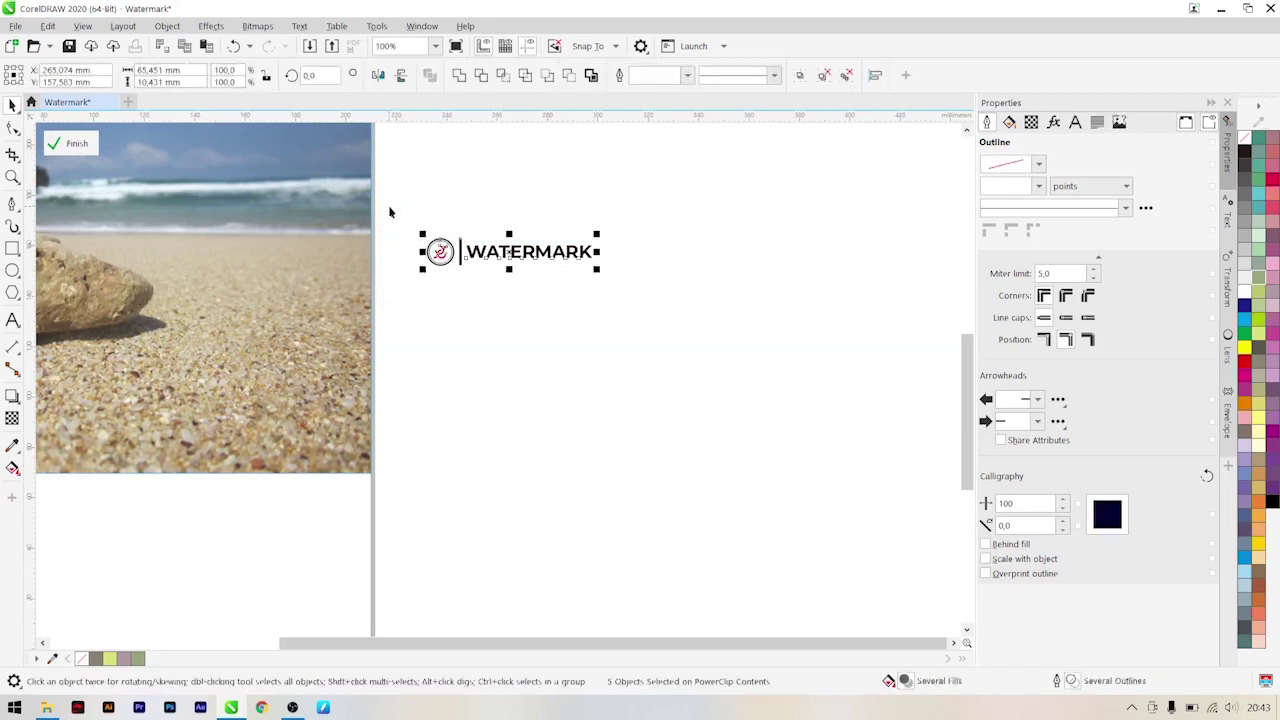
left_click_drag(598, 268, 585, 266)
left_click(520, 292)
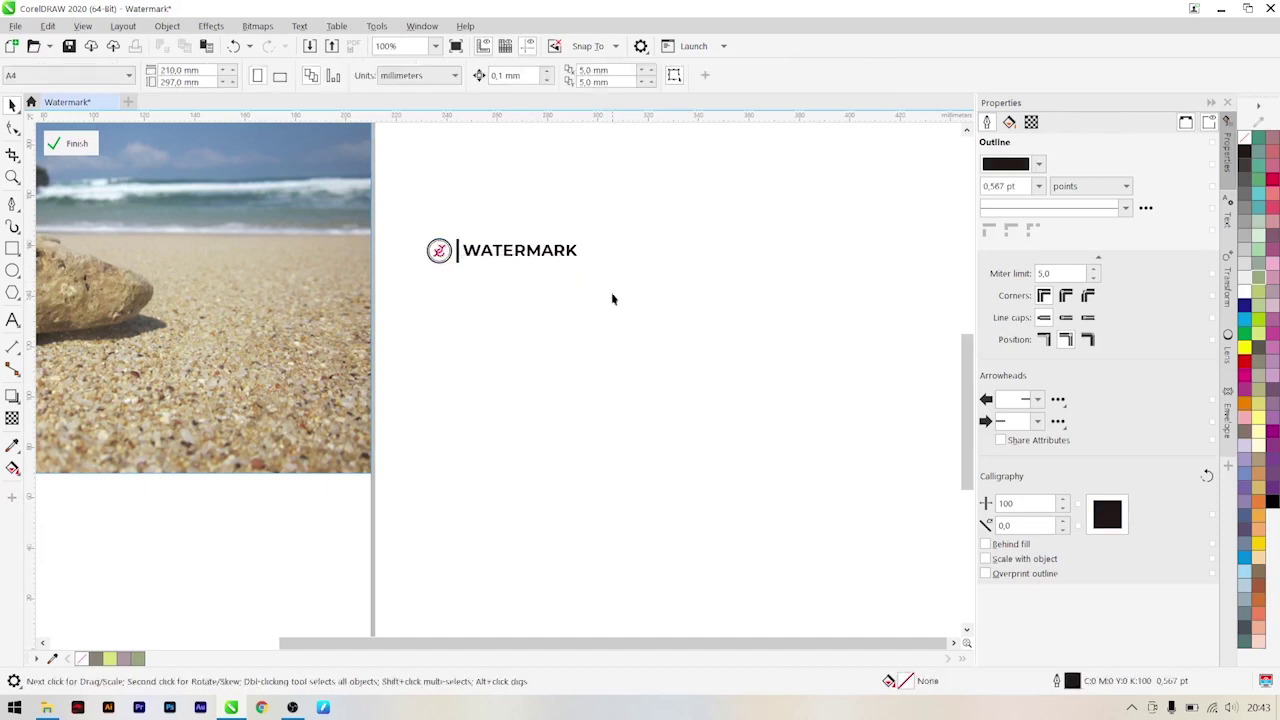
key("ctrl+a")
scroll(410, 226, "down", 1)
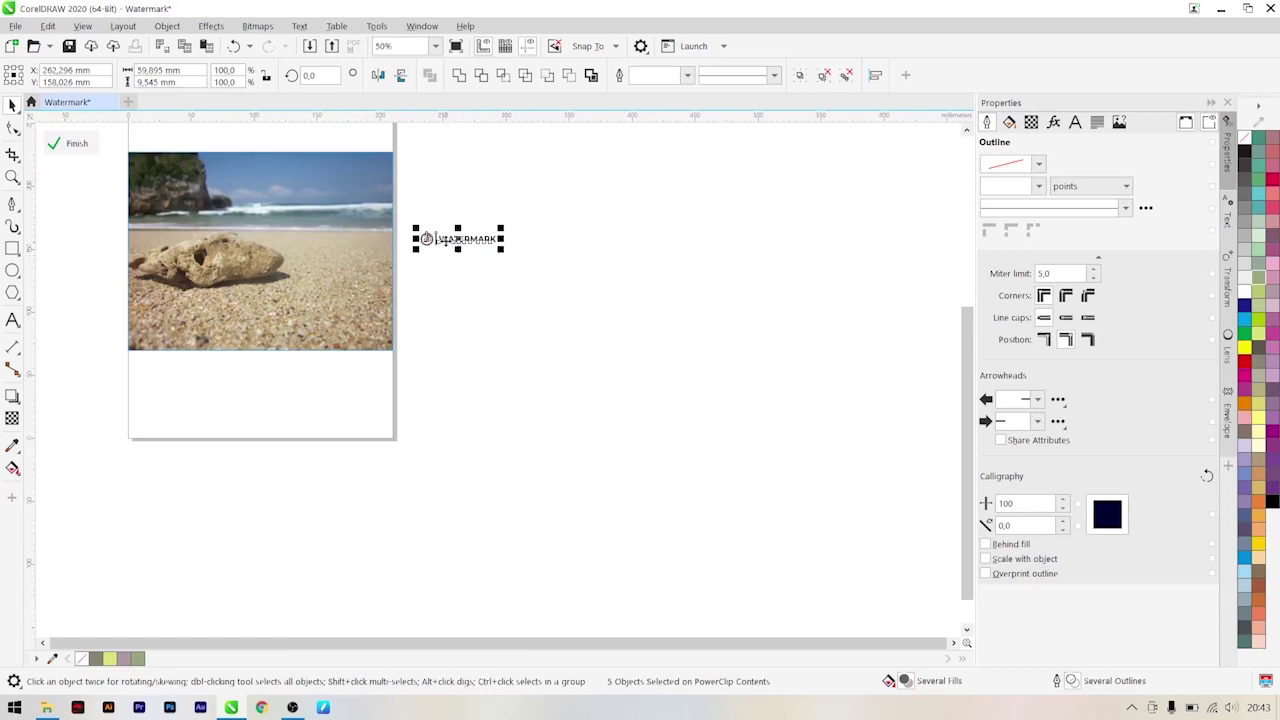
scroll(446, 240, "up", 1)
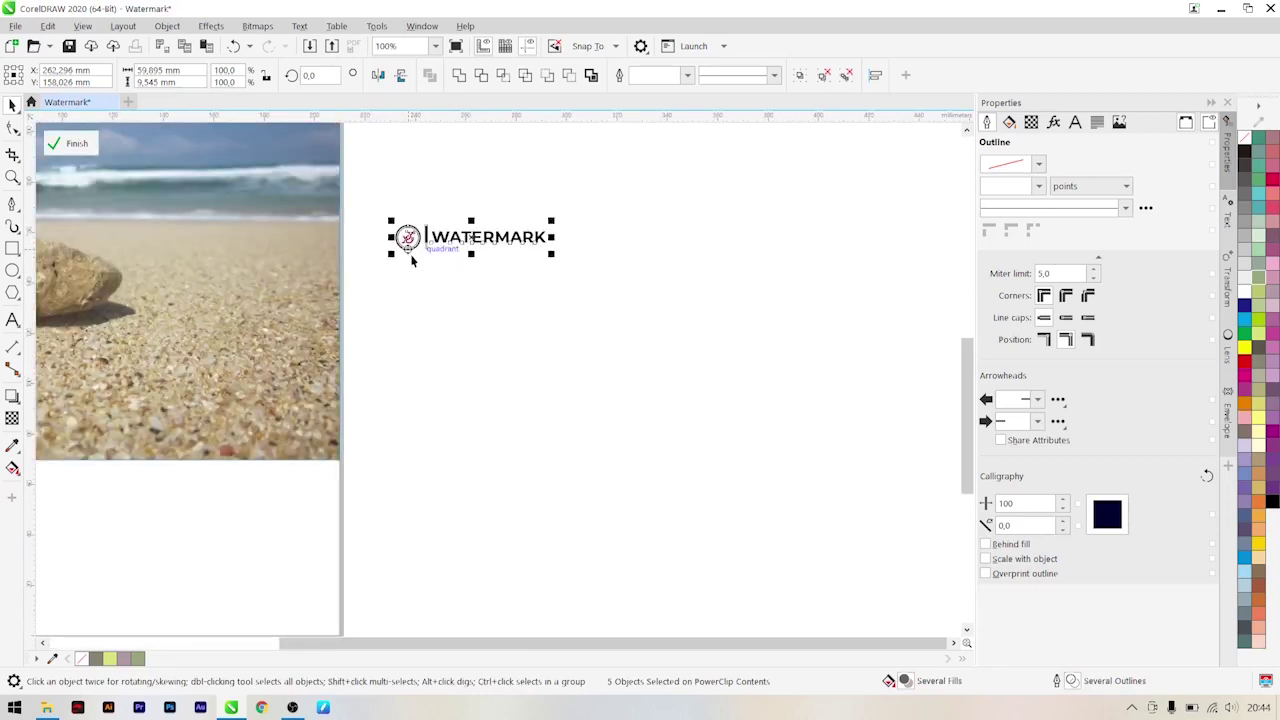
key("Escape")
scroll(429, 237, "up", 1)
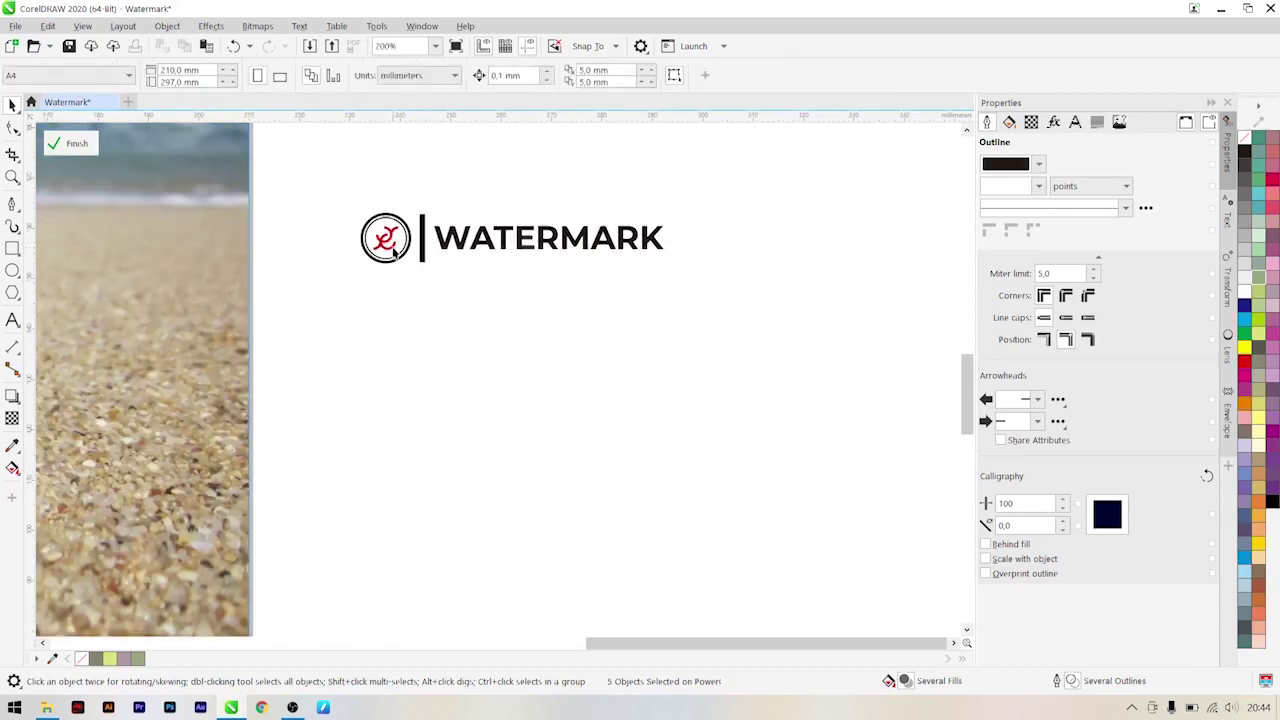
scroll(393, 250, "up", 1)
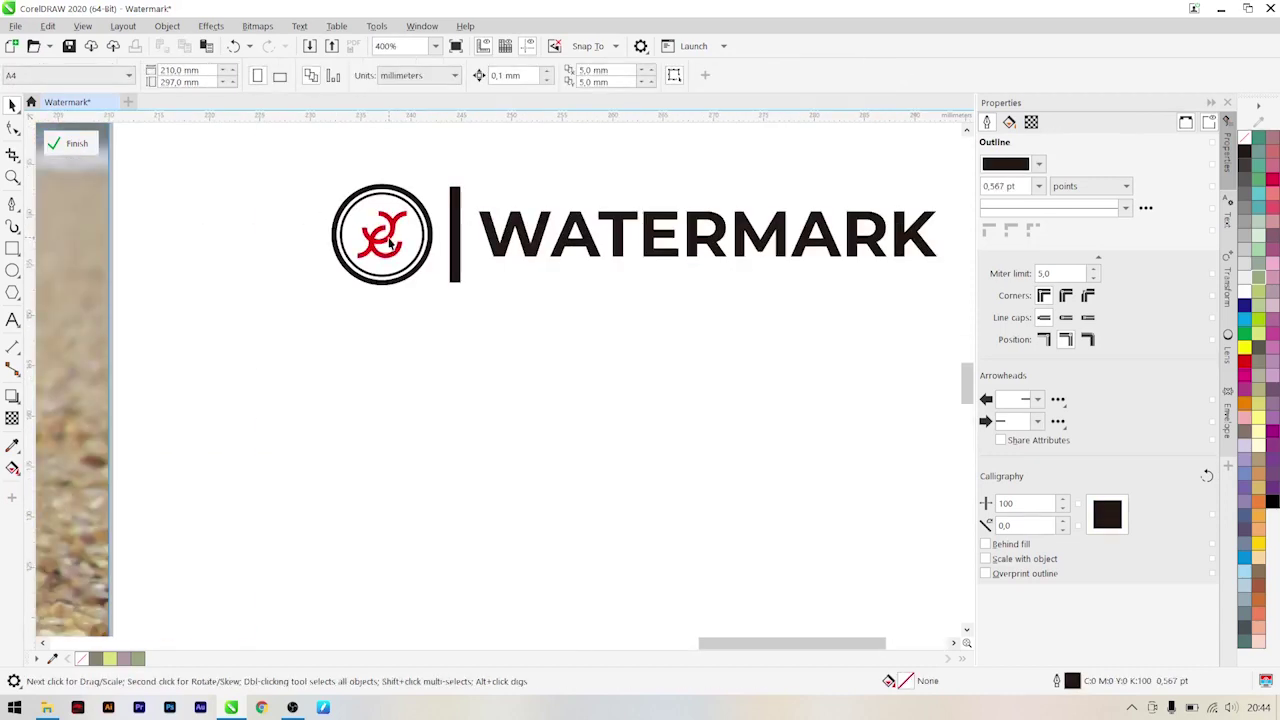
left_click(388, 240)
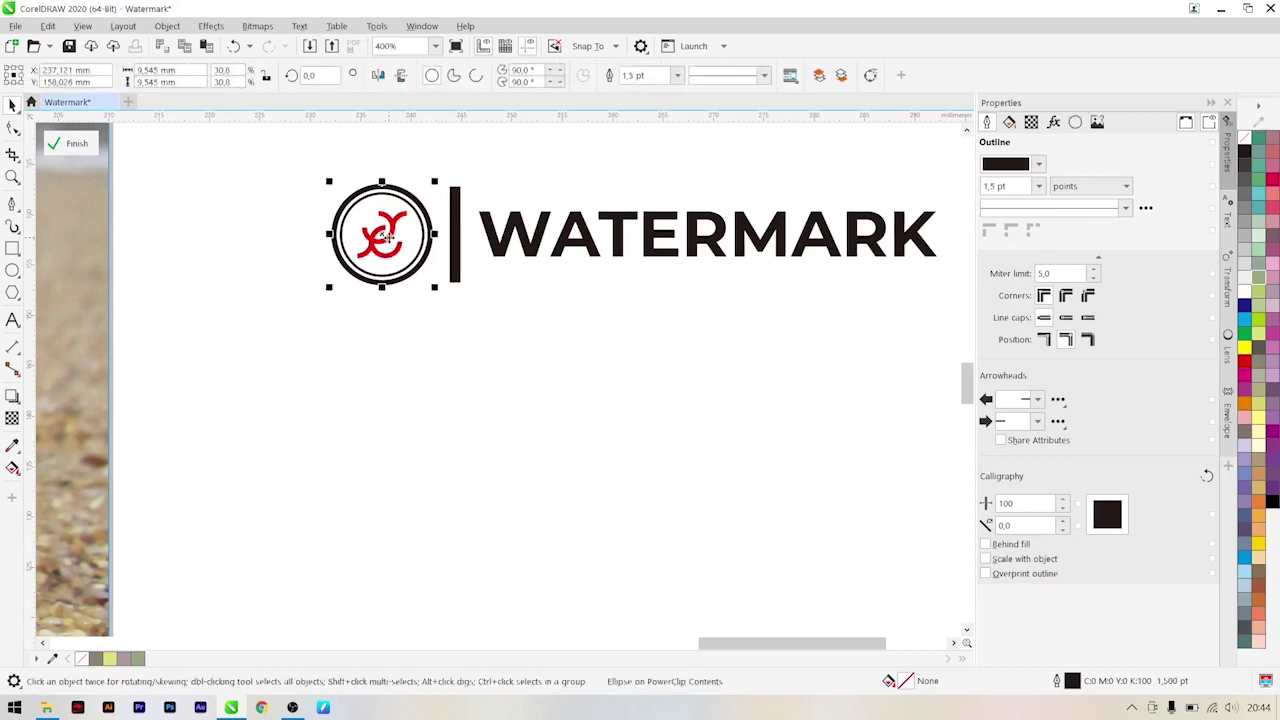
scroll(844, 330, "down", 1)
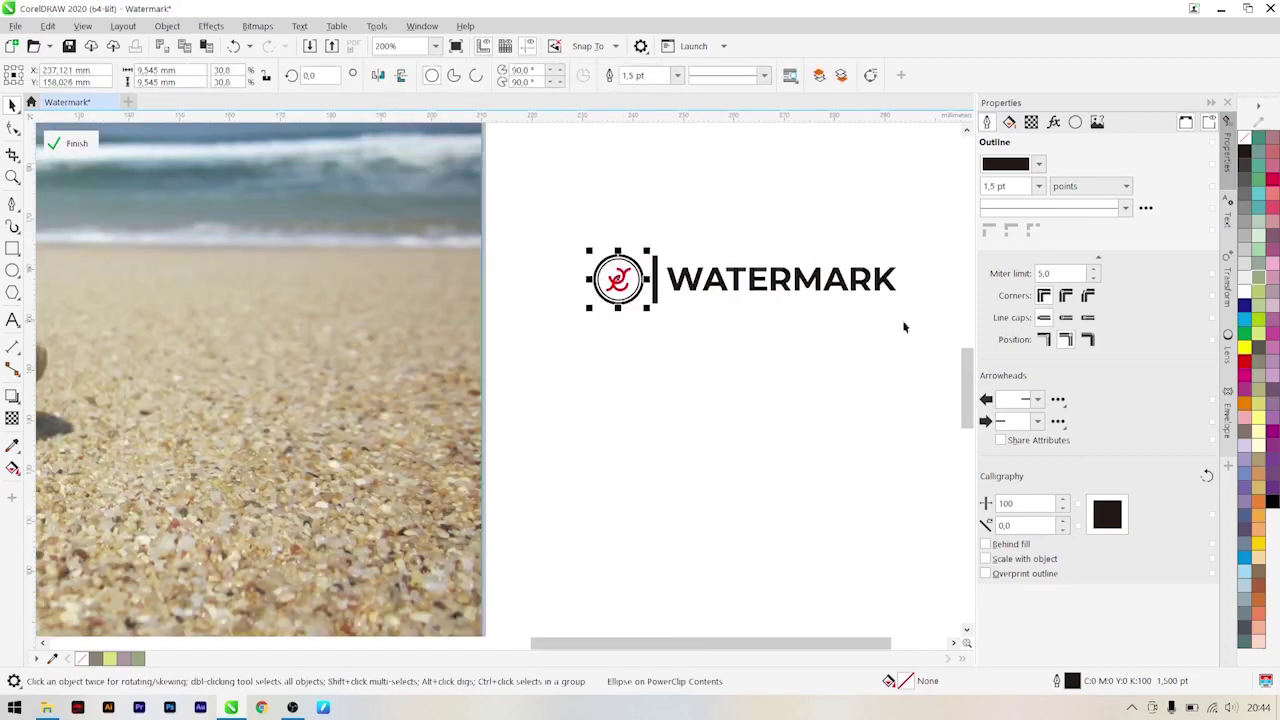
- Fill the WATERMARK text with 20% black and recolour the divider line's outline to 20% black
scroll(929, 331, "up", 1)
left_click_drag(929, 329, 349, 154)
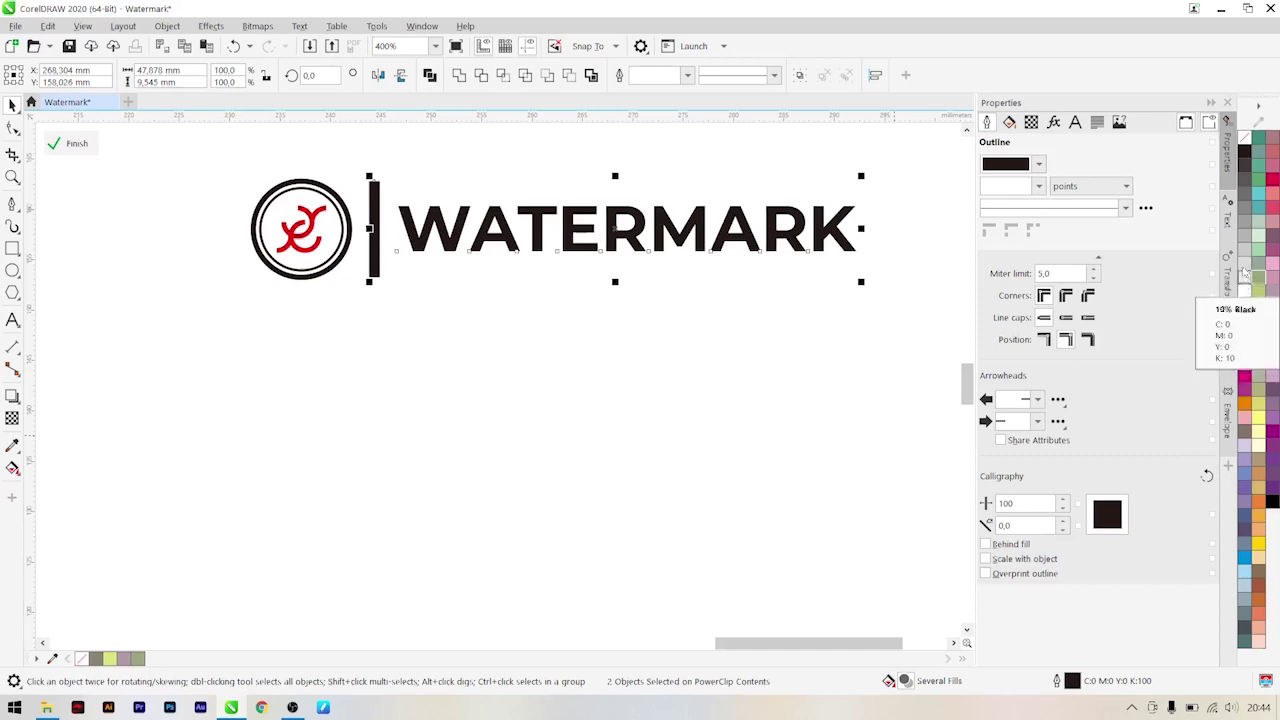
left_click(1244, 264)
left_click(613, 350)
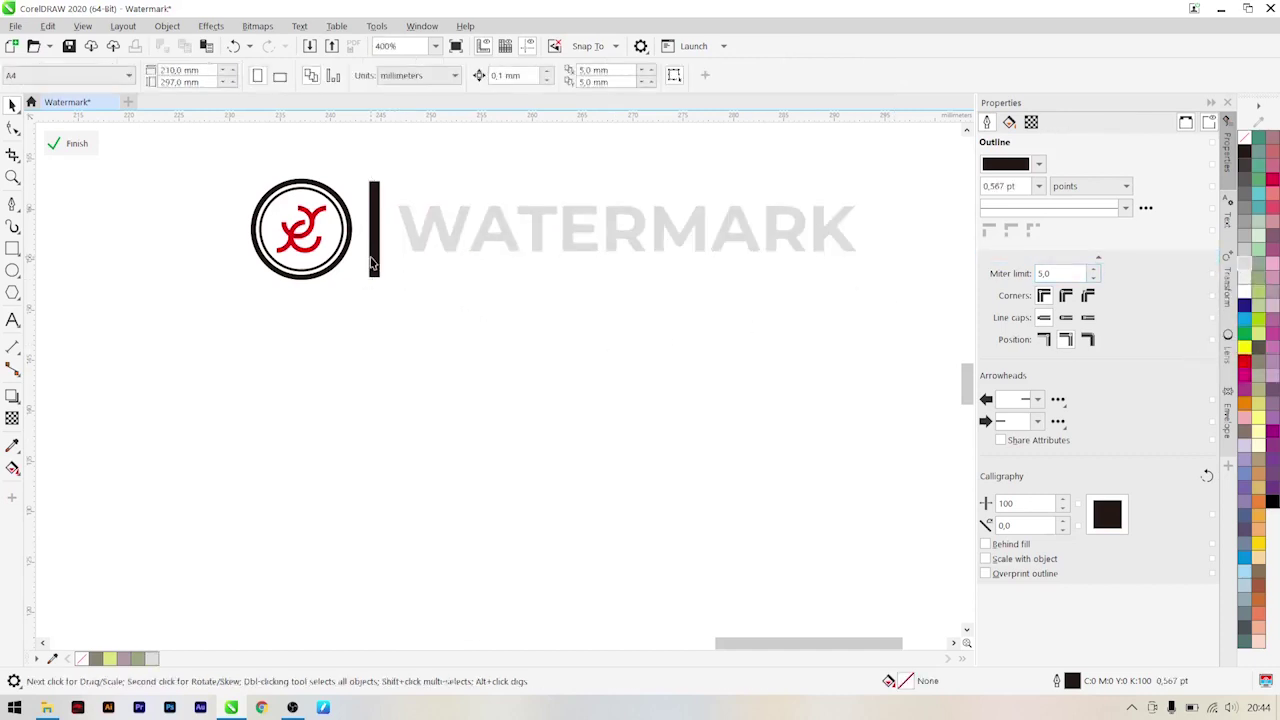
left_click(374, 263)
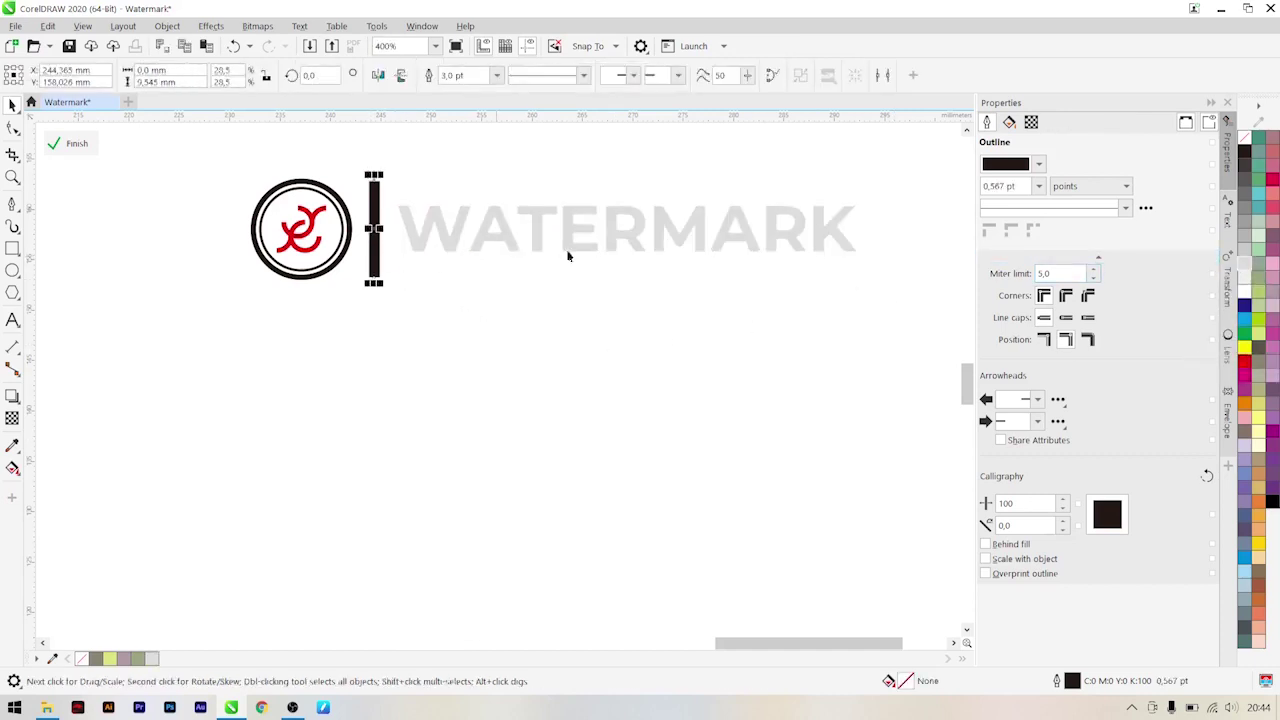
right_click(1244, 264)
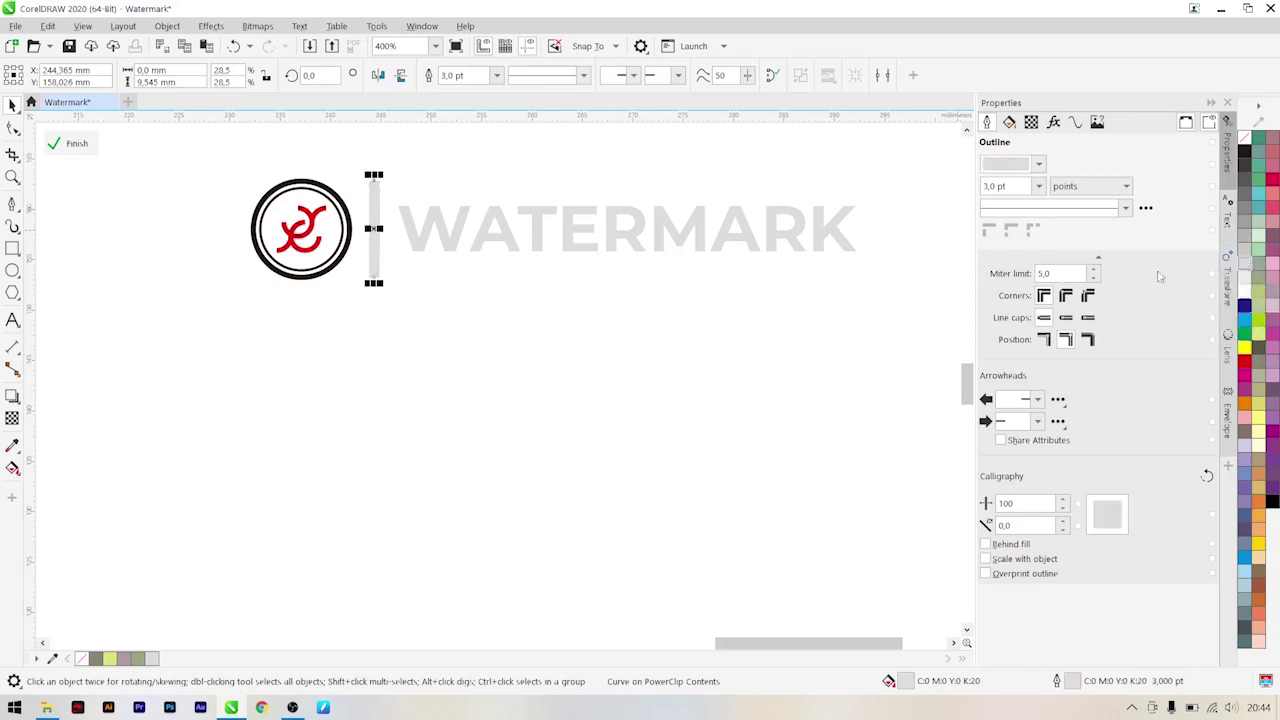
- Fill the emblem inside the circles with 20% black and recolour both circle outlines to the same grey
left_click(310, 234)
left_click(1247, 267)
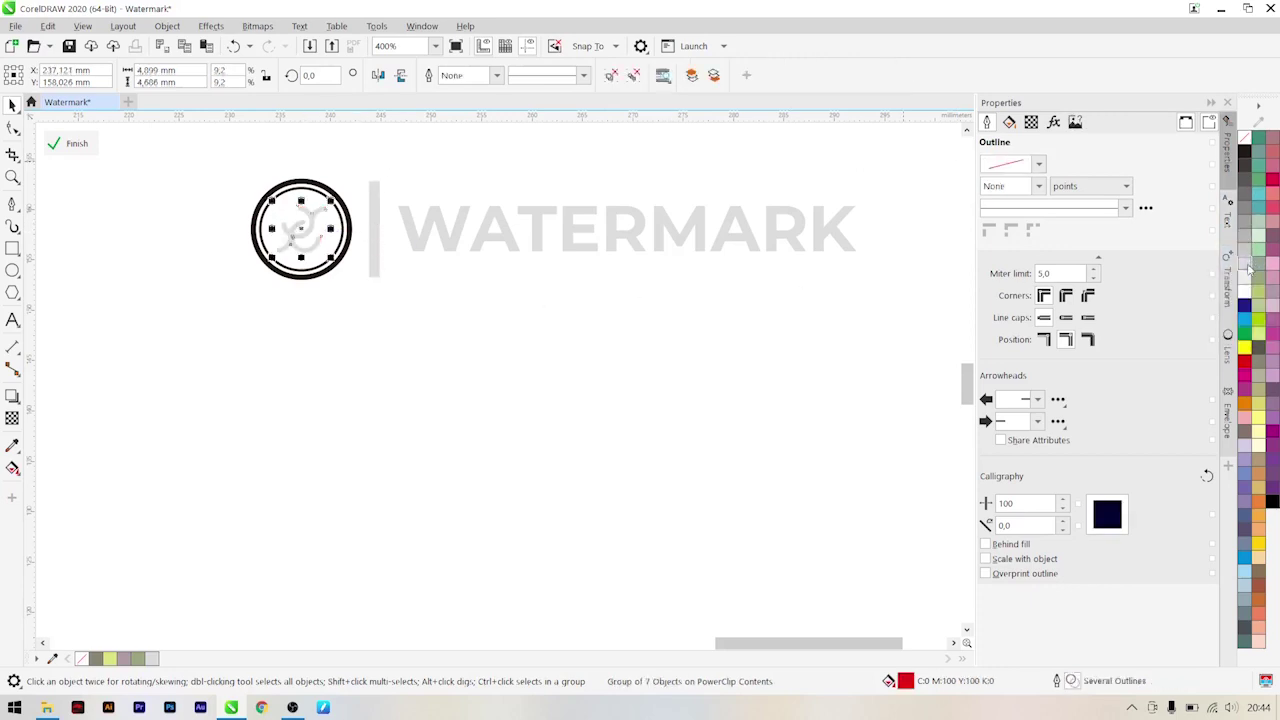
scroll(374, 194, "up", 3)
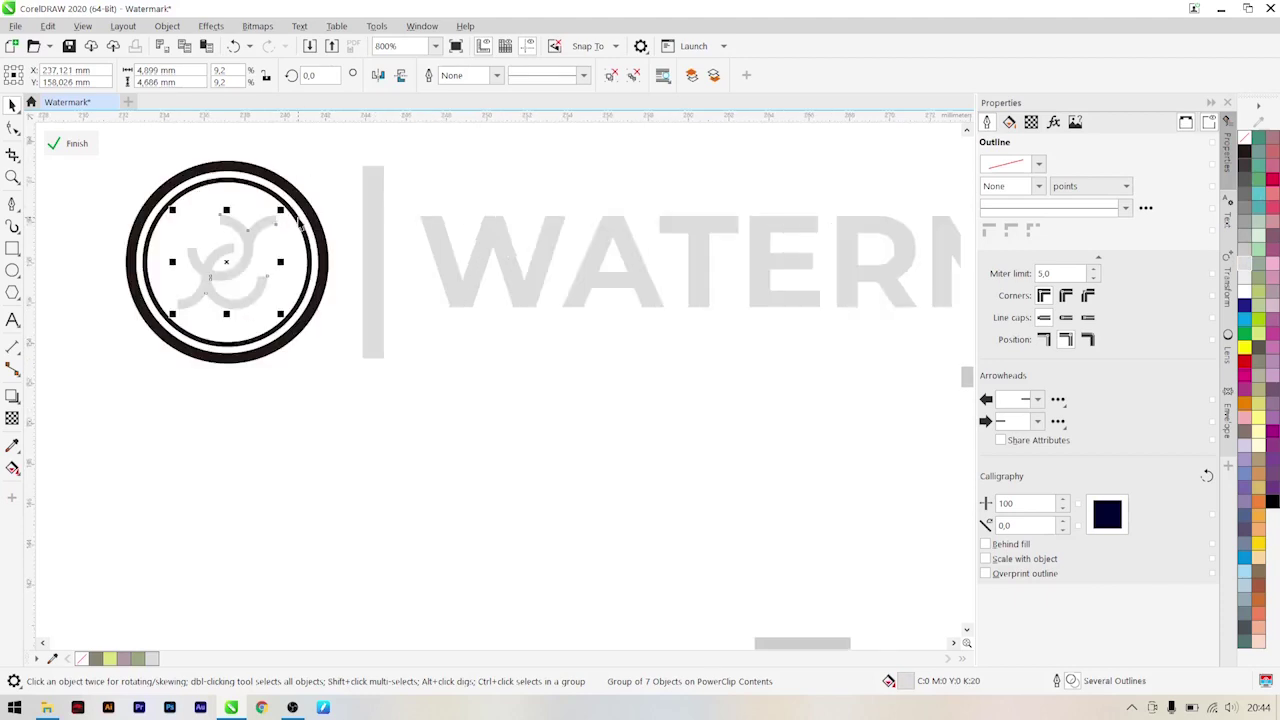
left_click(297, 218, "ctrl")
right_click(1244, 264)
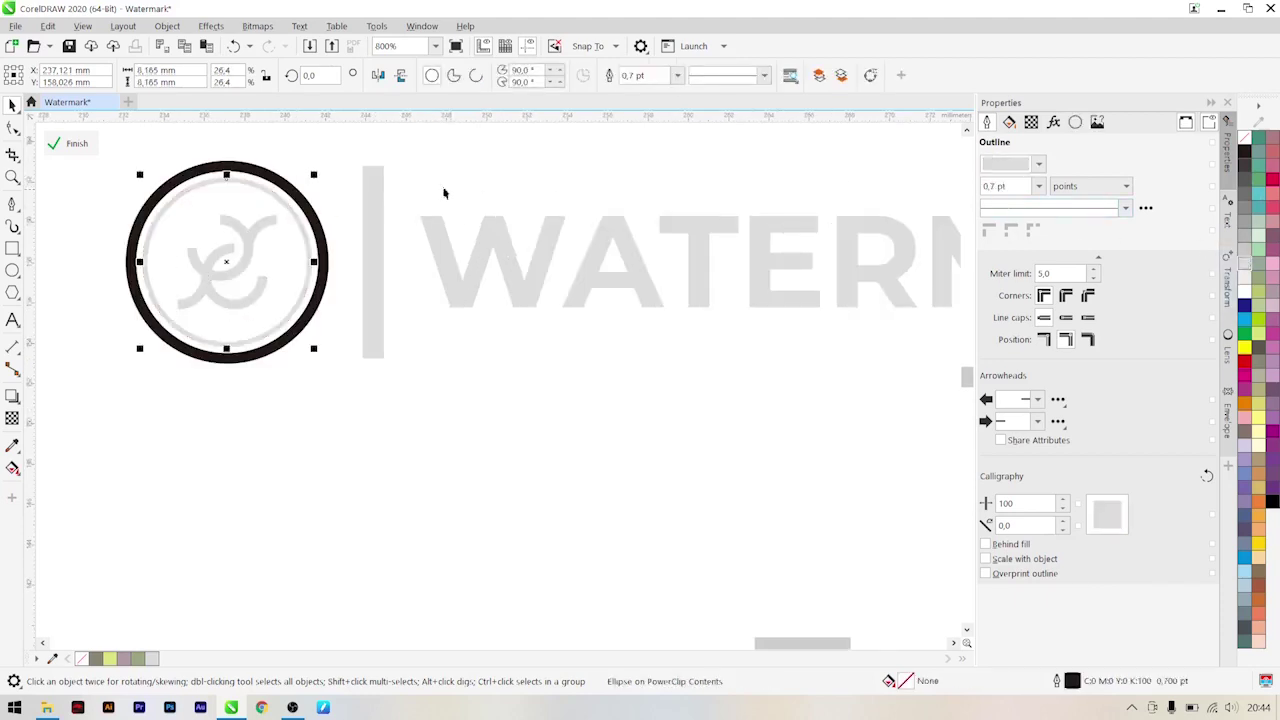
left_click(306, 204, "ctrl")
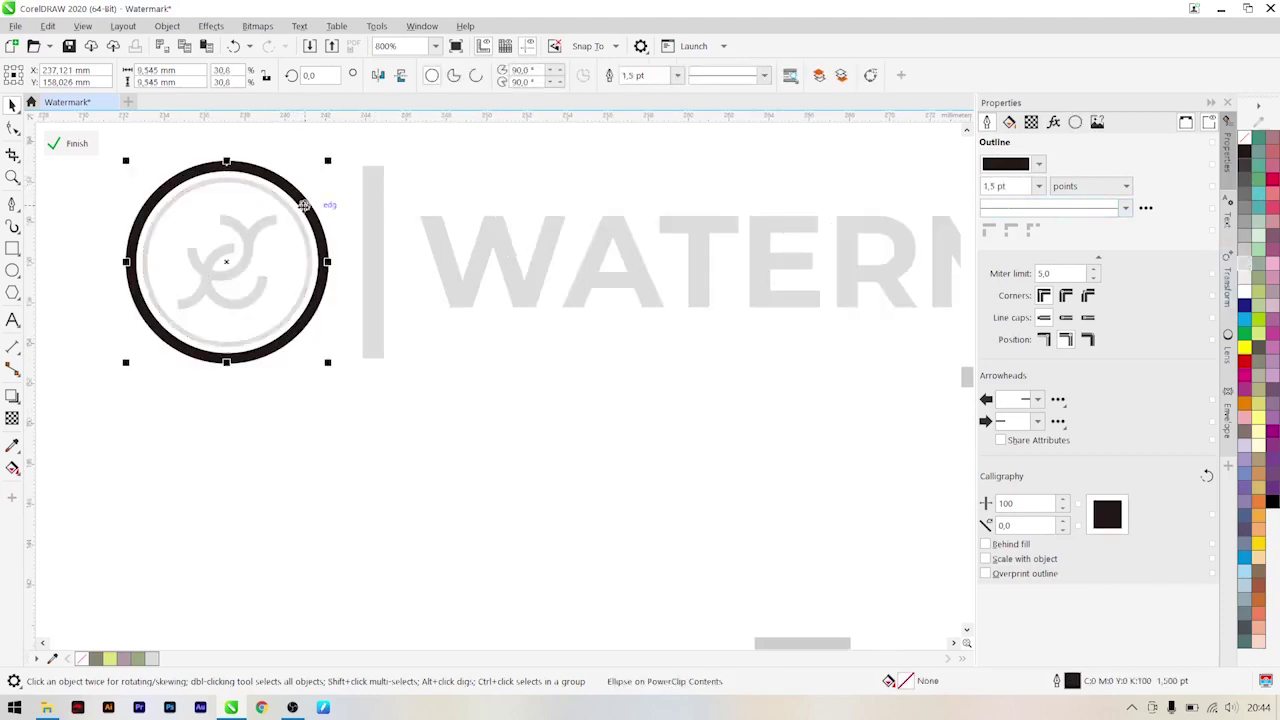
right_click(1244, 264)
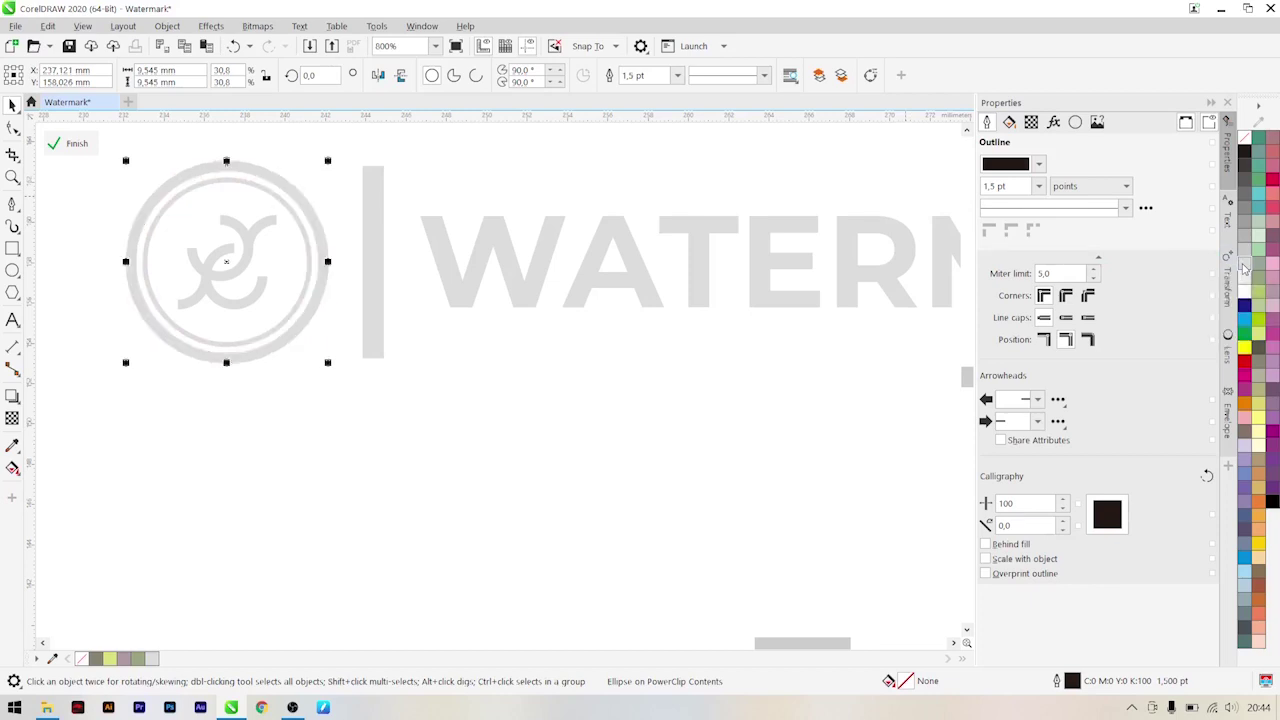
- Group the emblem, both circles, divider line and WATERMARK text into one object
scroll(380, 418, "down", 6)
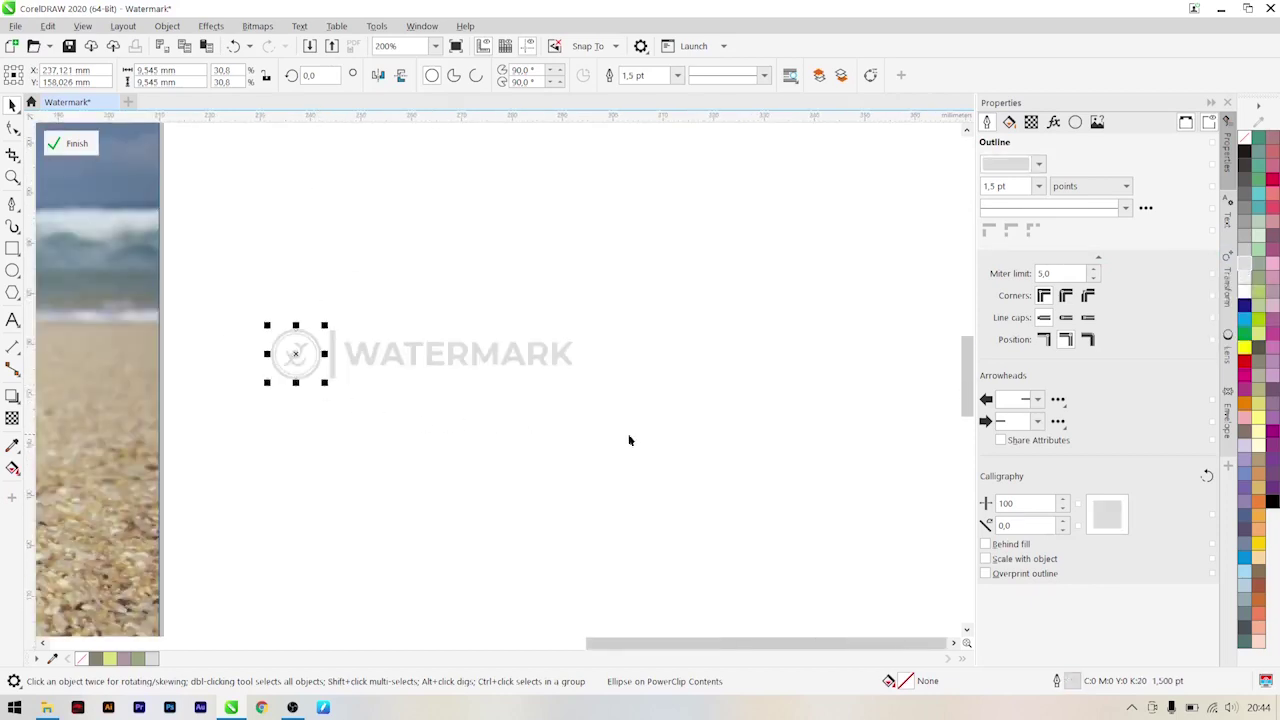
left_click_drag(657, 436, 357, 363)
left_click_drag(219, 278, 219, 278)
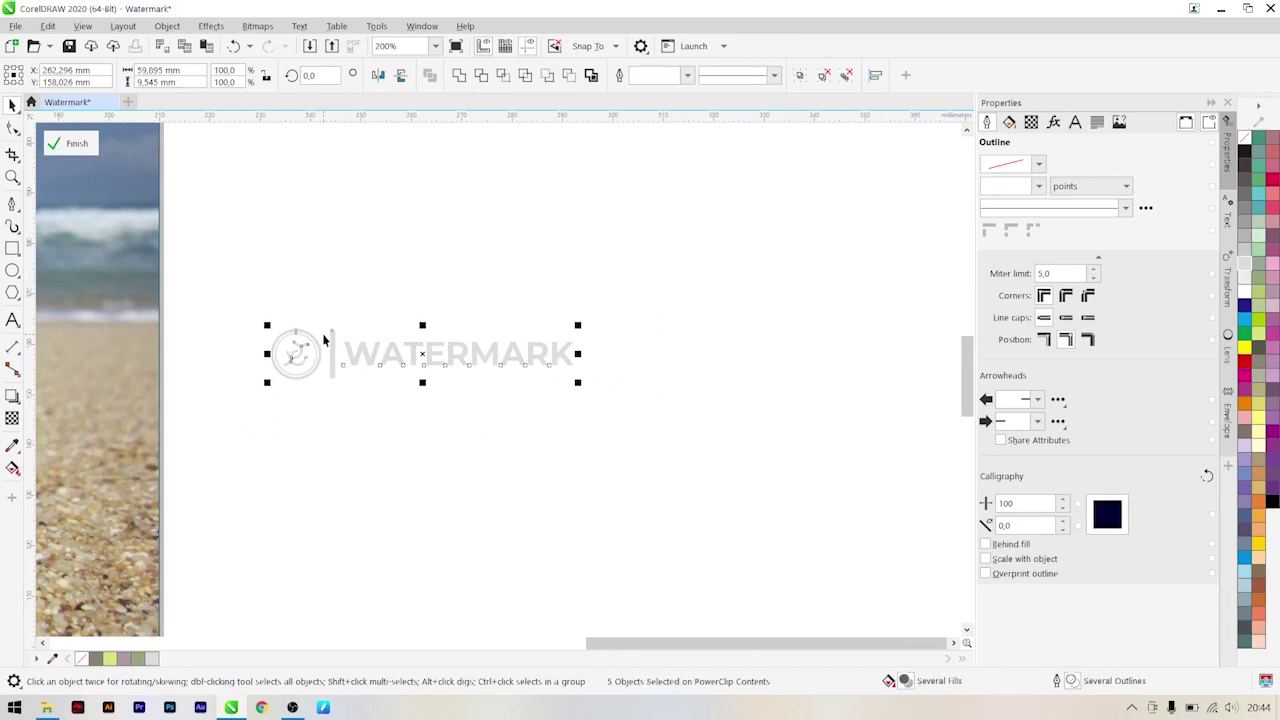
right_click(355, 357)
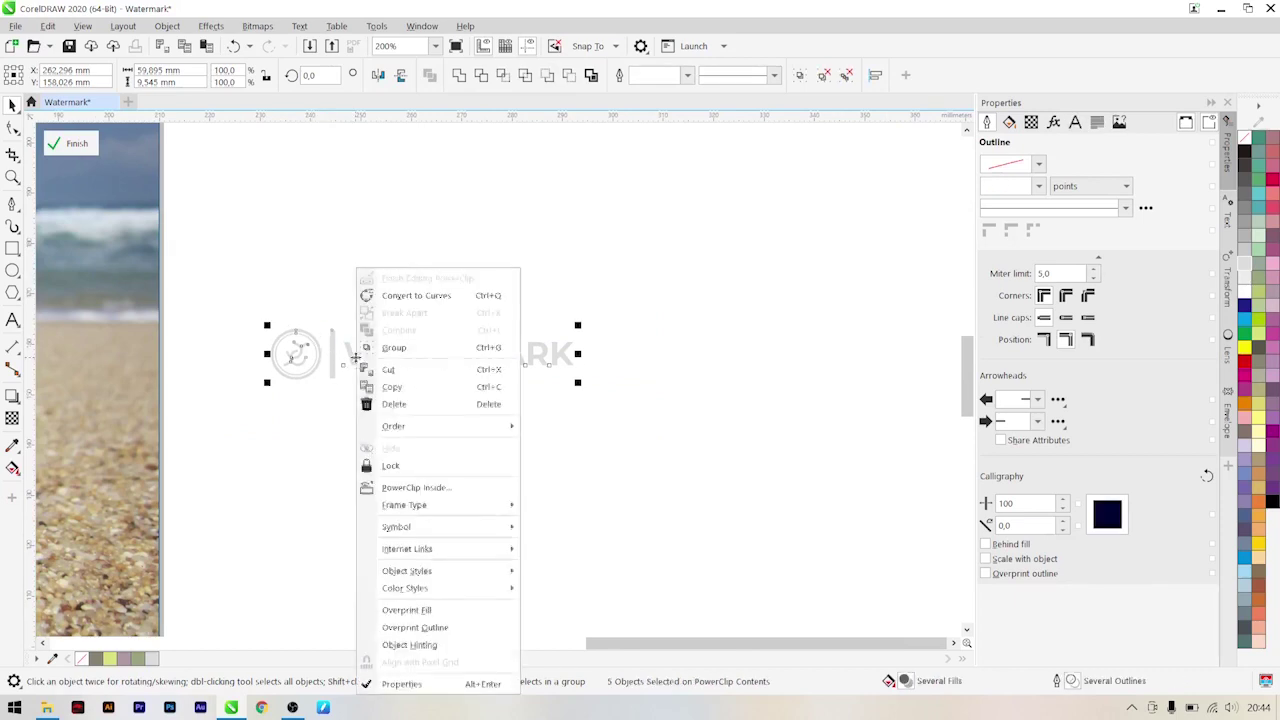
left_click(373, 352)
- Move the watermark group up and closer to the beach photo's right edge
scroll(373, 352, "down", 1)
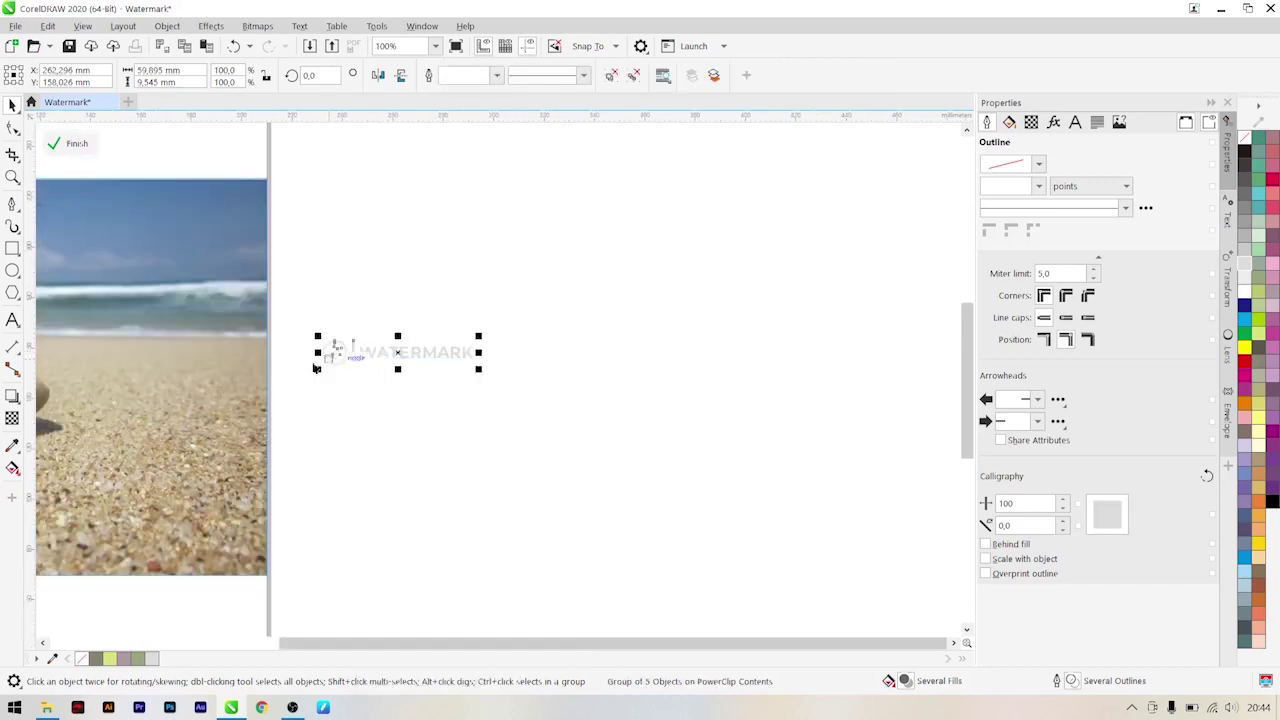
scroll(292, 362, "down", 1)
scroll(104, 378, "up", 1)
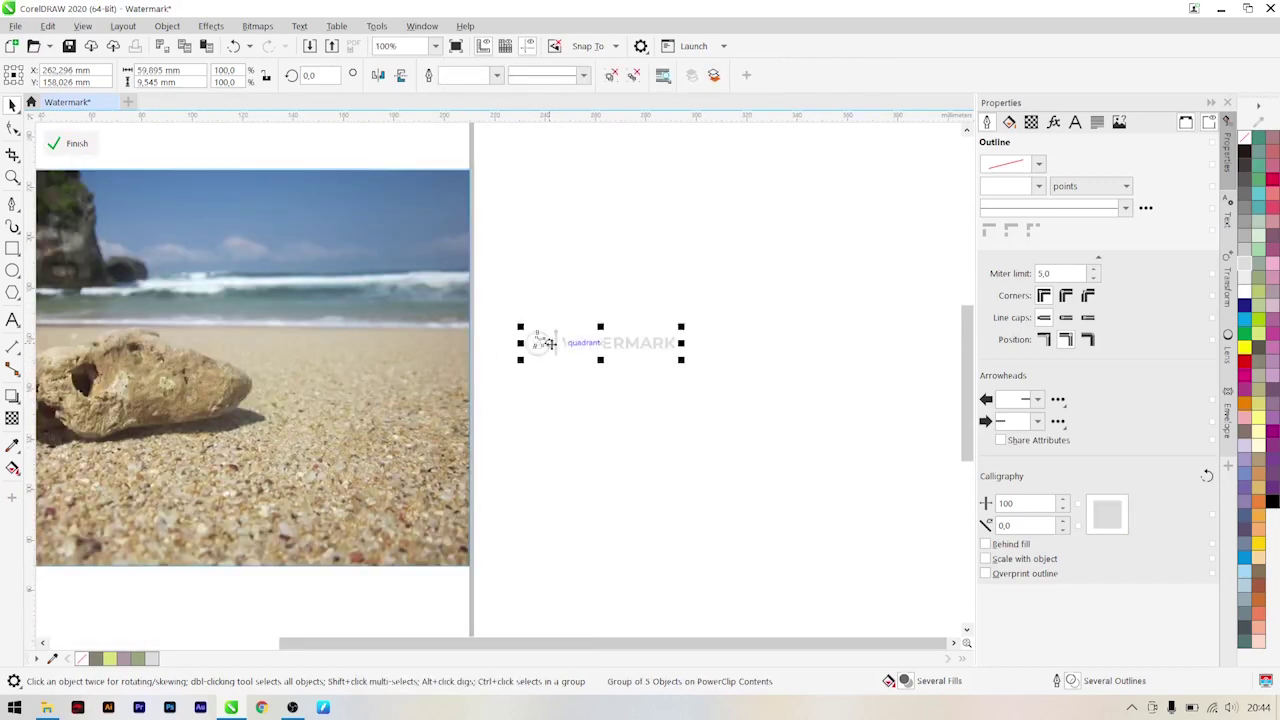
left_click_drag(540, 341, 512, 322)
- Duplicate the watermark group six times to the right with a relative offset of X 59.895 mm, Y 0 mm
scroll(512, 322, "down", 1)
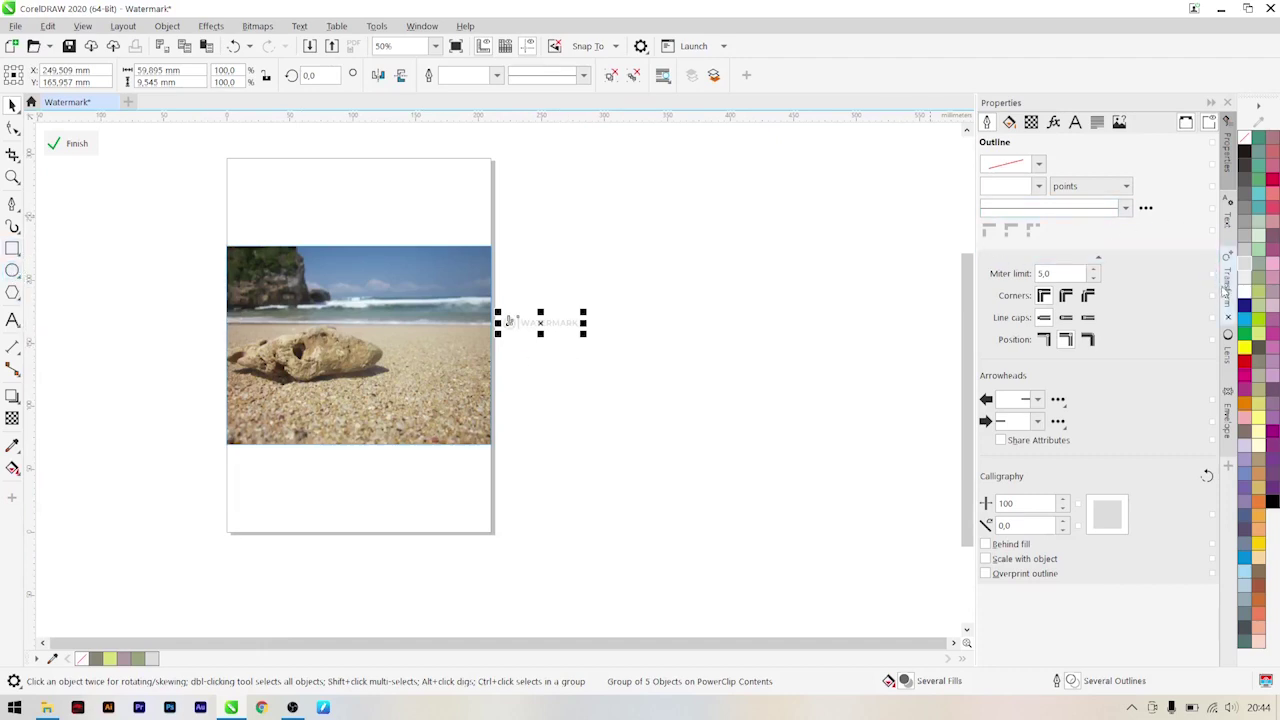
key("alt+F7")
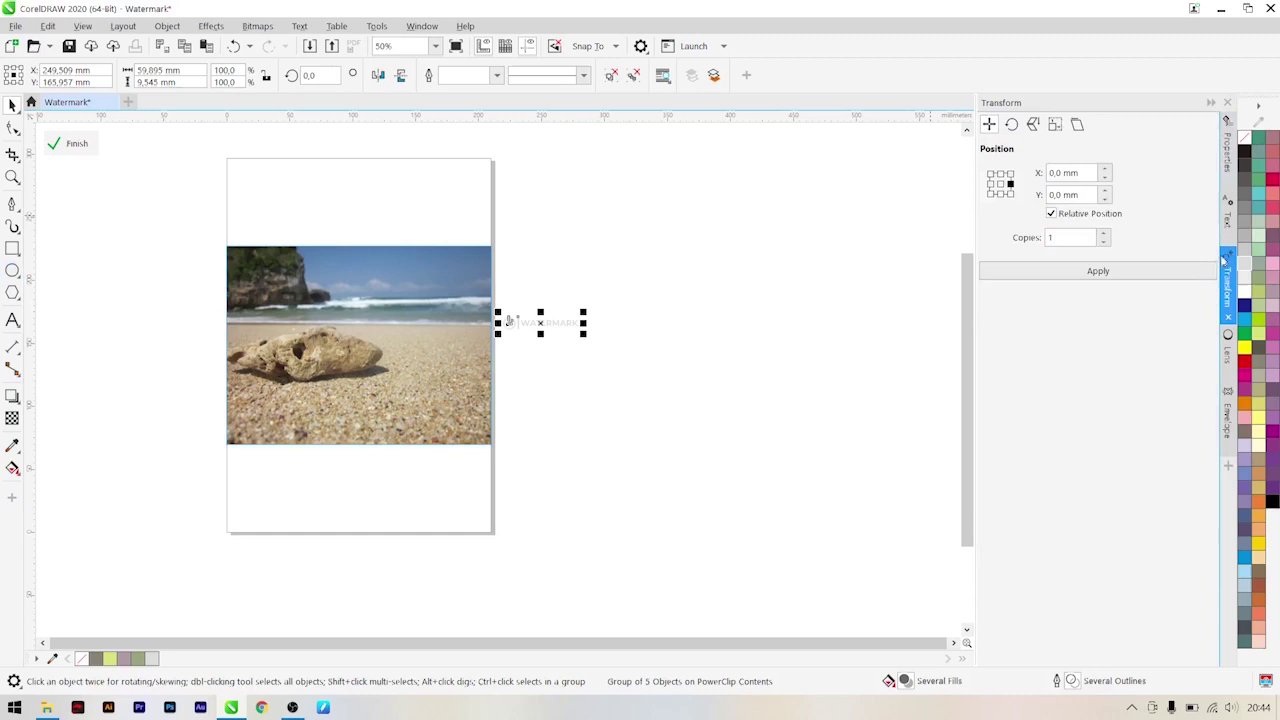
left_click(1010, 185)
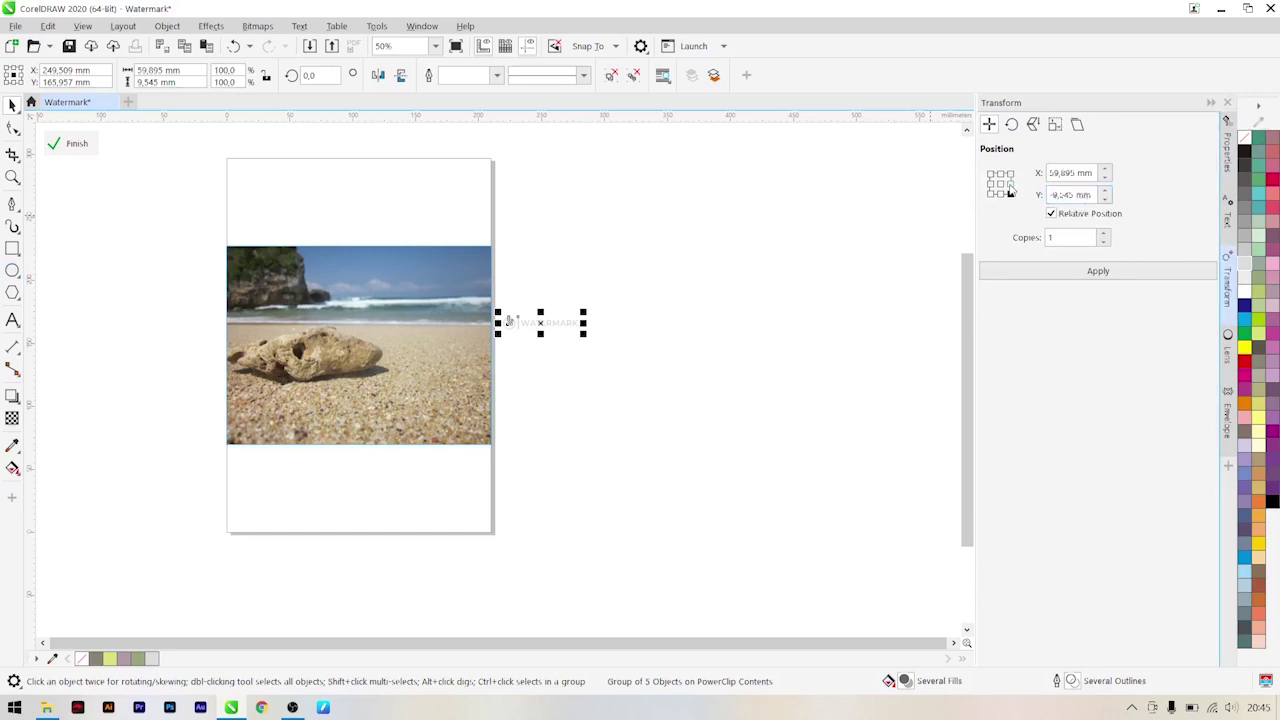
left_click(1104, 273)
left_click(1106, 273)
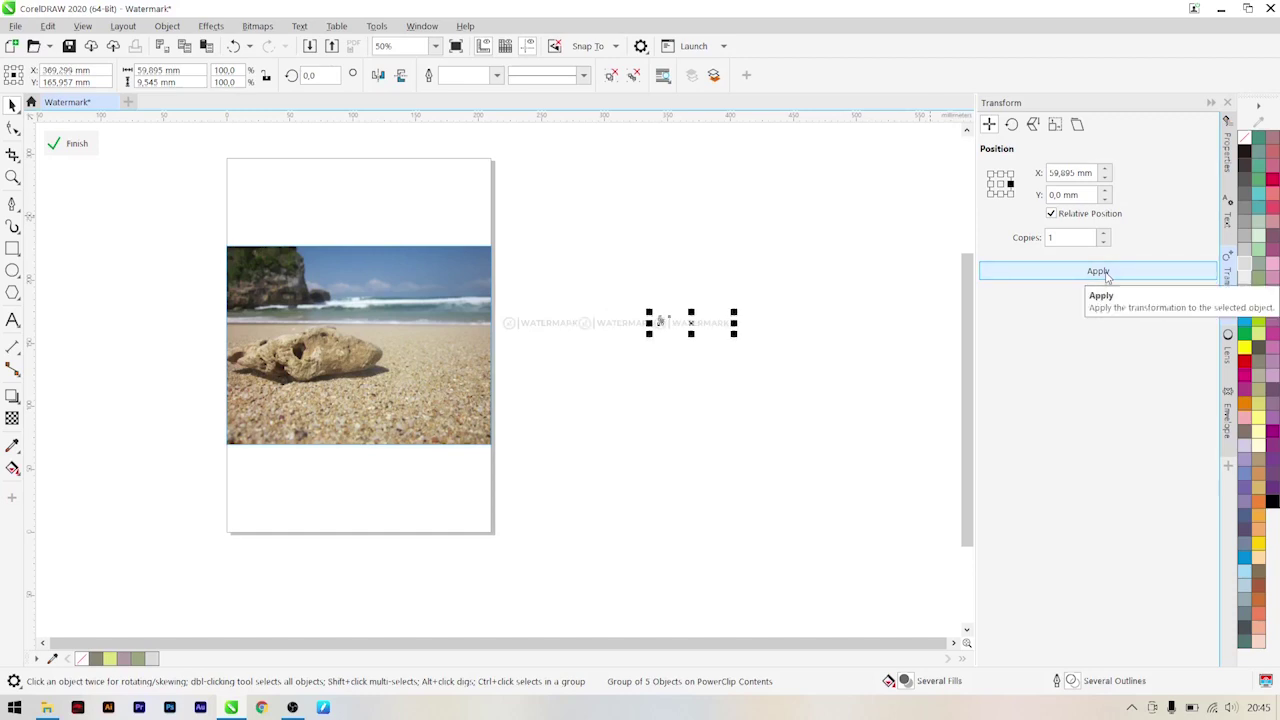
left_click(1106, 273)
left_click(1106, 273)
left_click(1106, 273)
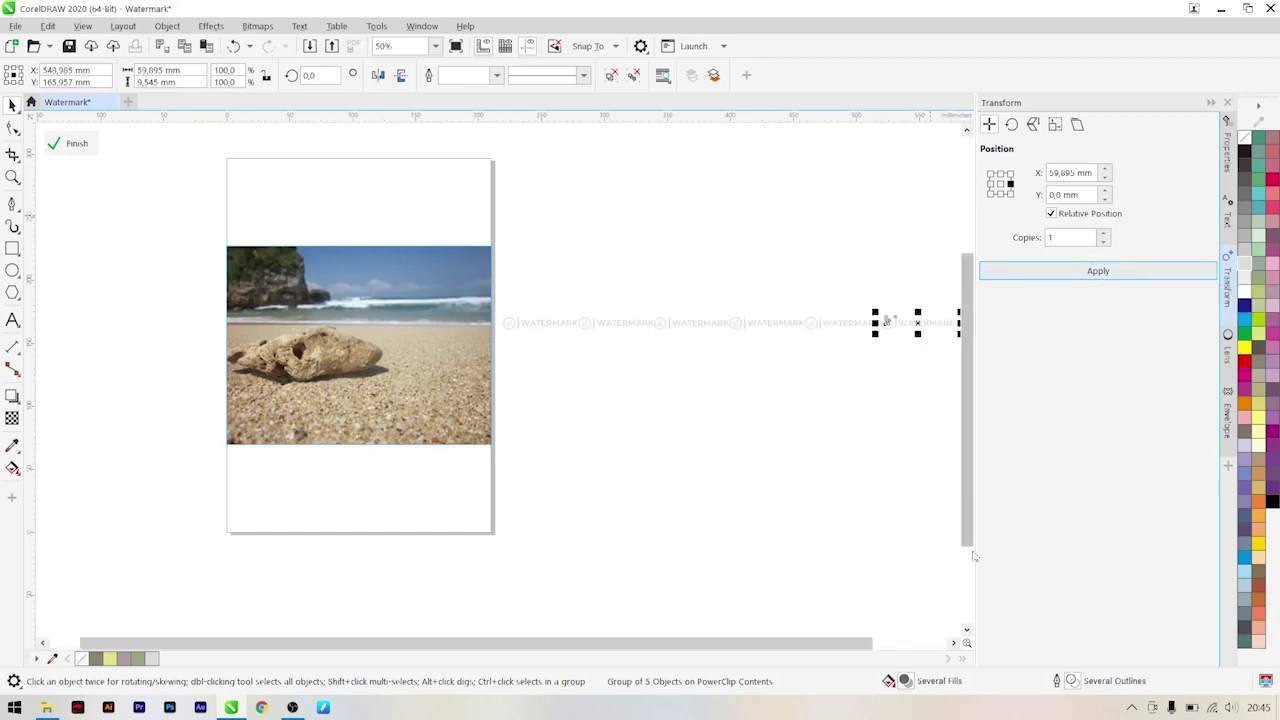
left_click(953, 643)
left_click(953, 643)
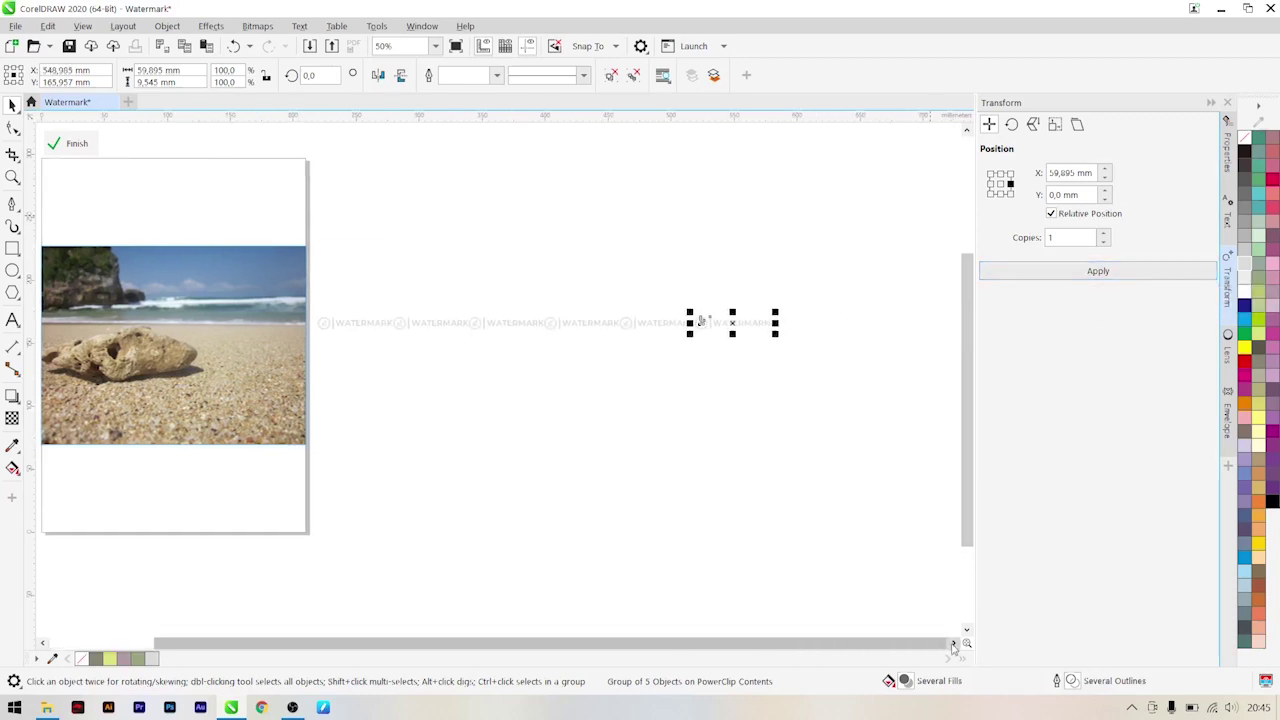
left_click(1080, 272)
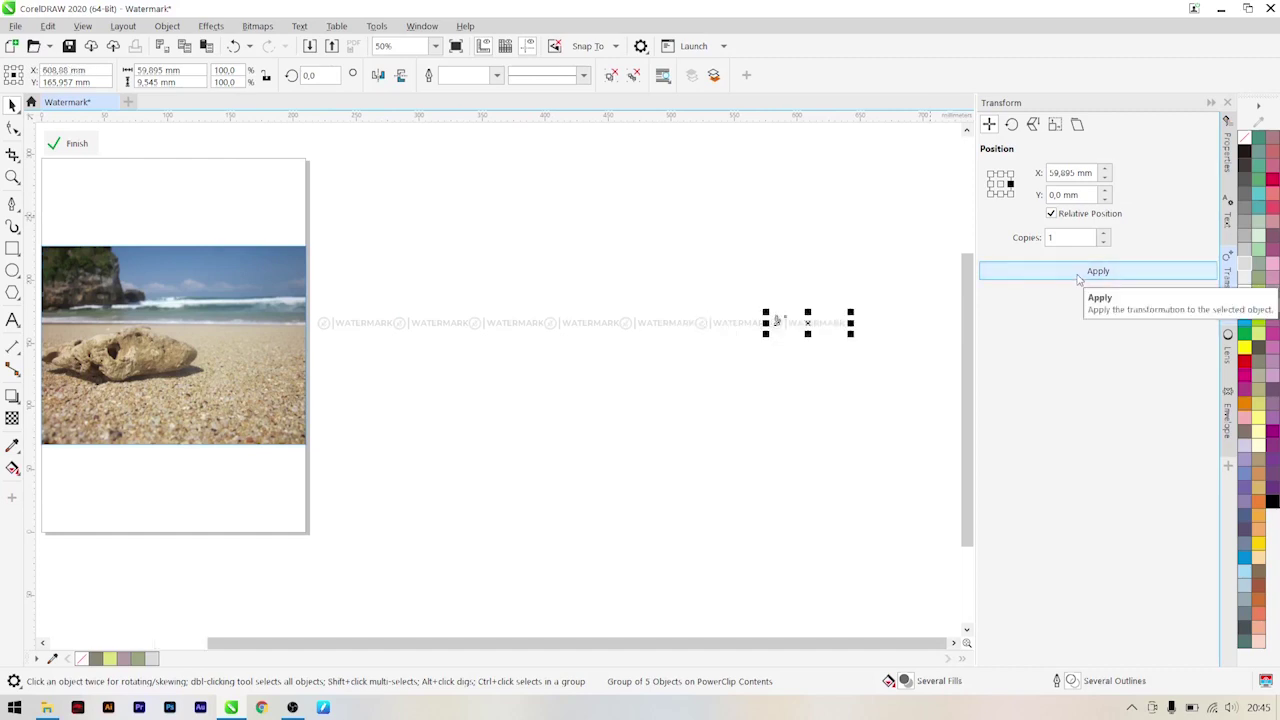
- Duplicate the whole row of seven watermarks once directly below, using a relative offset of X 0 mm, Y -9.545 mm
left_click(904, 408)
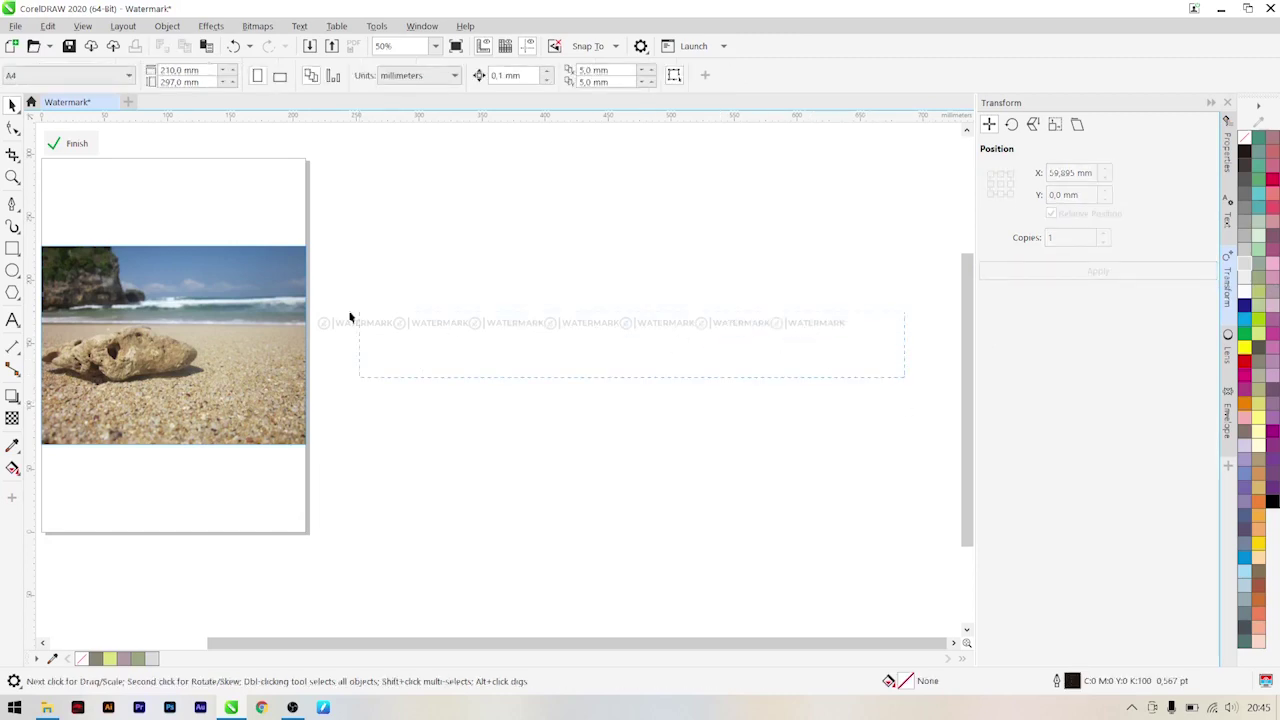
left_click_drag(350, 317, 285, 293)
left_click(1001, 195)
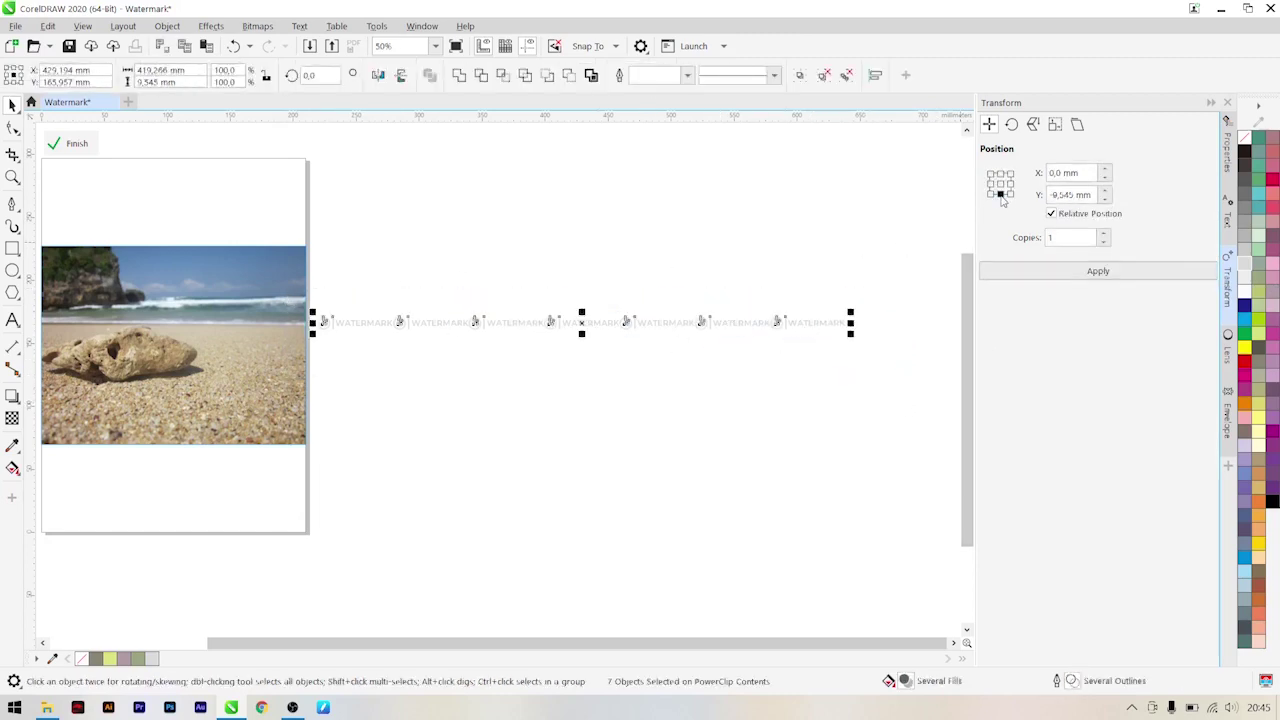
left_click(1061, 272)
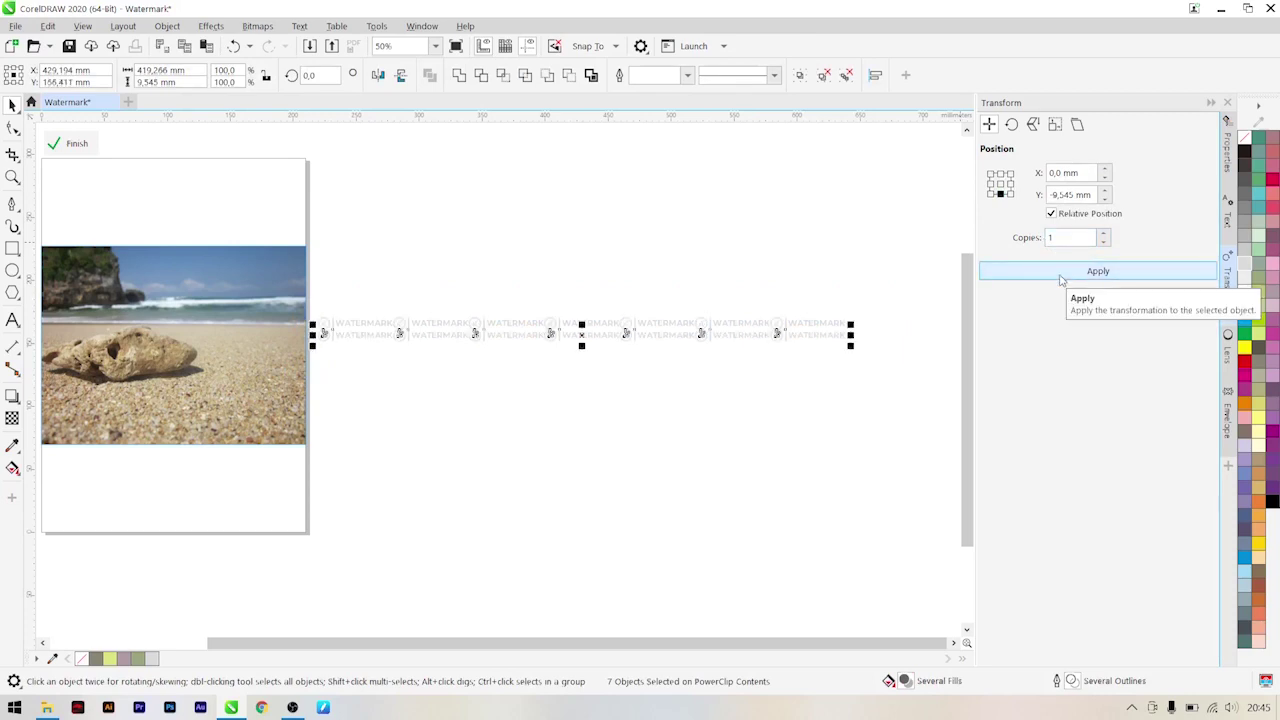
- Delete every other watermark in both rows, starting with the upper row's second and the lower row's first, to form a staggered pattern
left_click(731, 443)
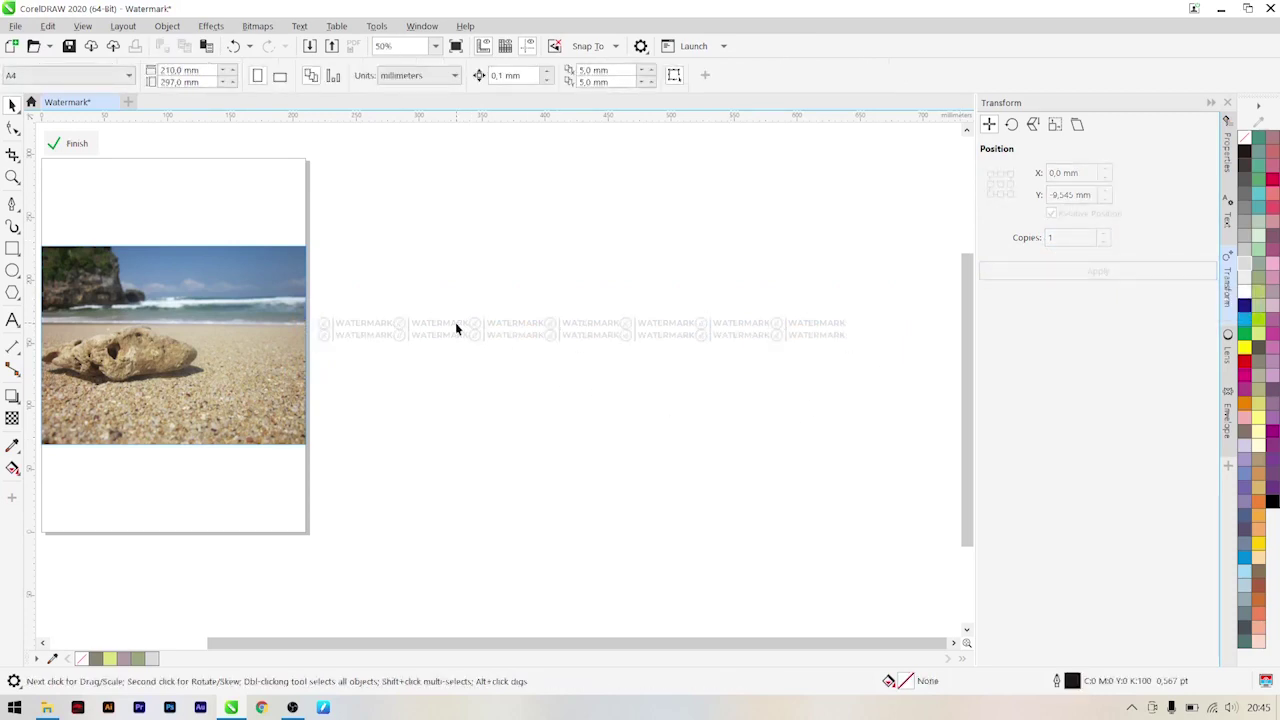
left_click(456, 325)
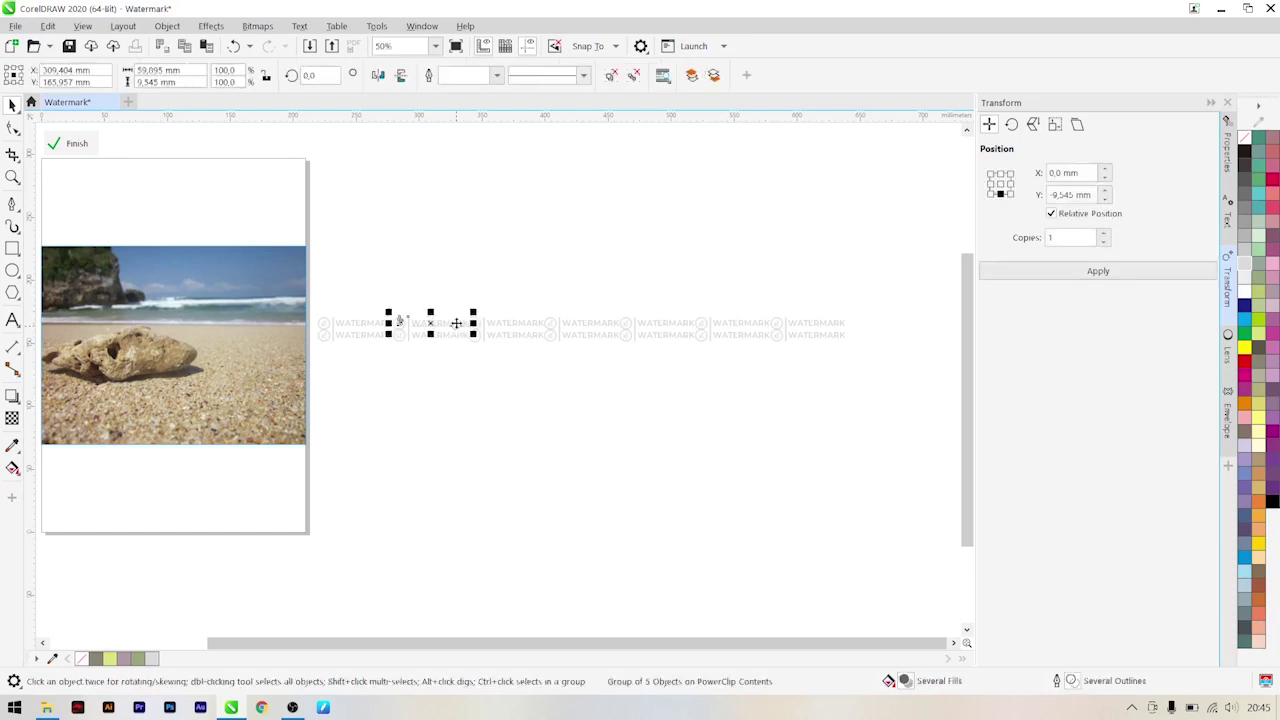
key("Delete")
left_click(369, 334)
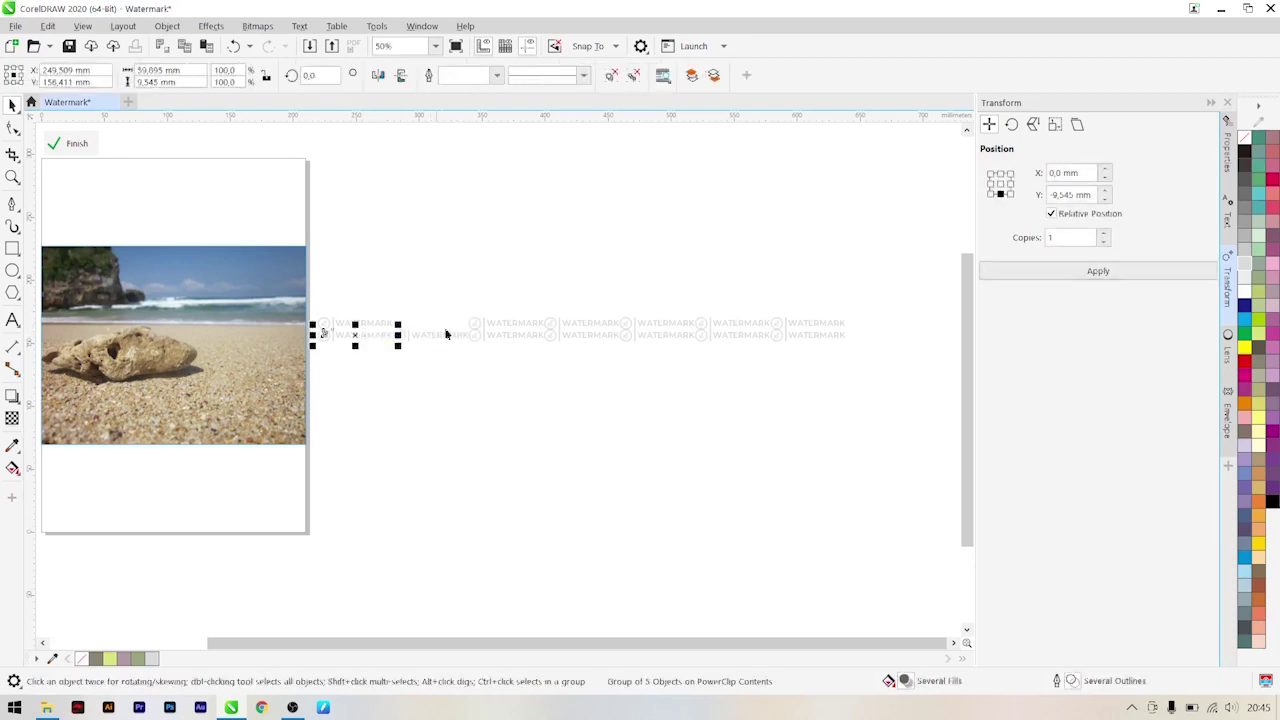
key("Delete")
left_click(528, 337)
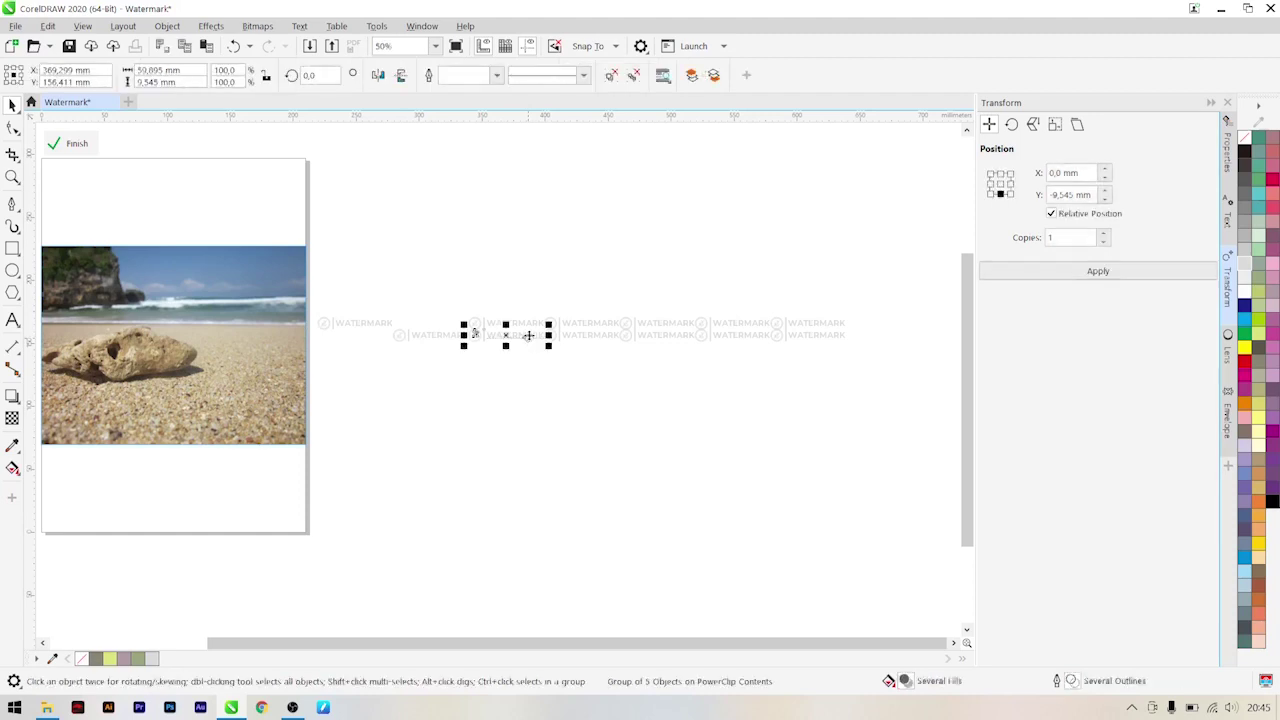
left_click(588, 327)
left_click(601, 326)
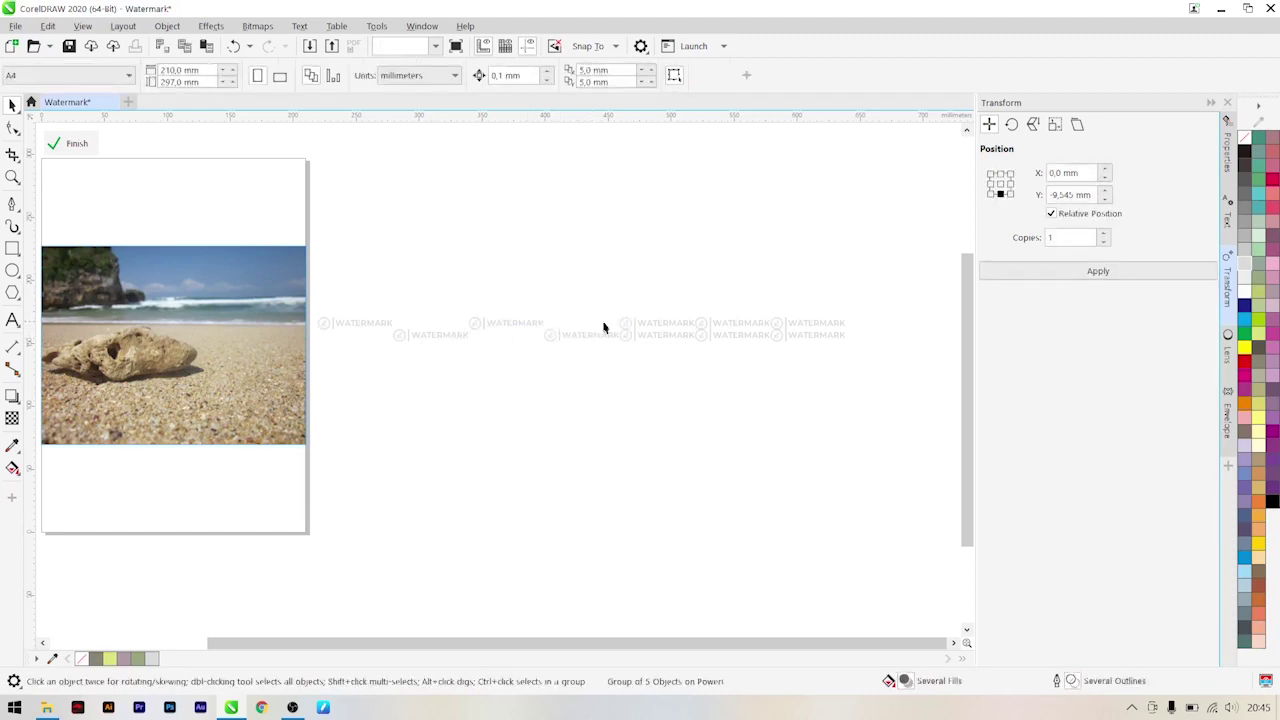
left_click(676, 334)
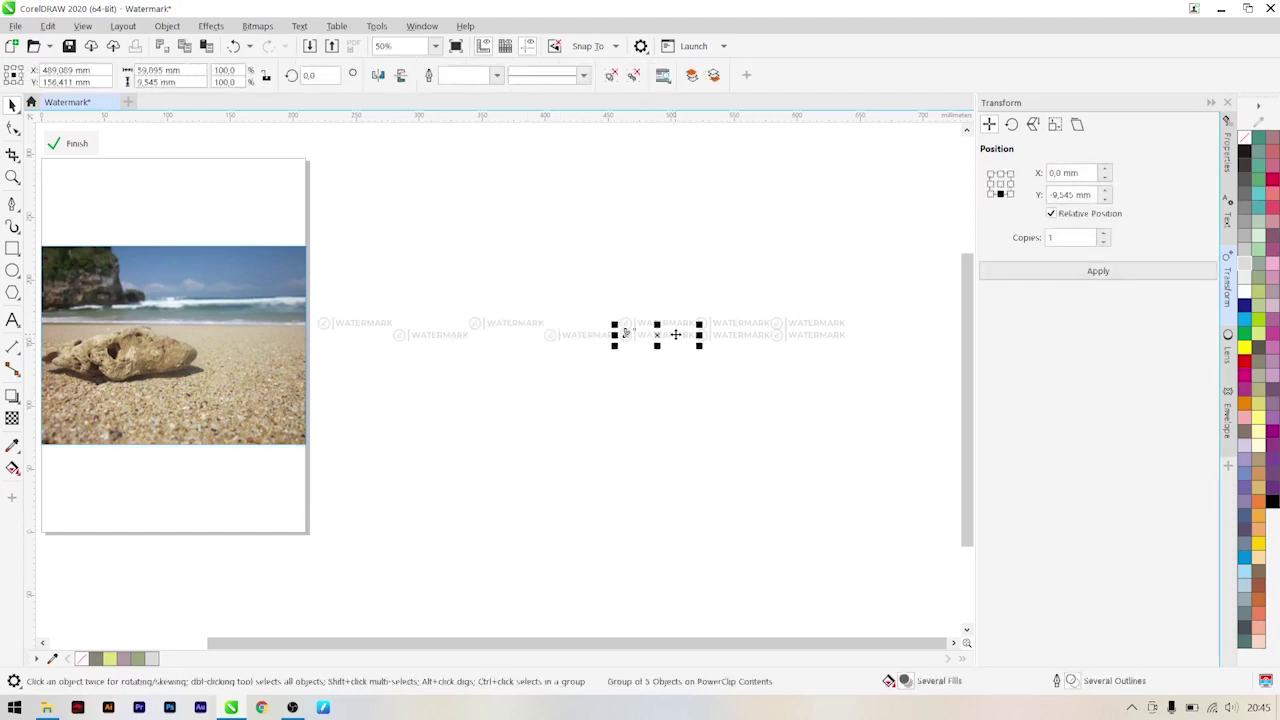
key("Delete")
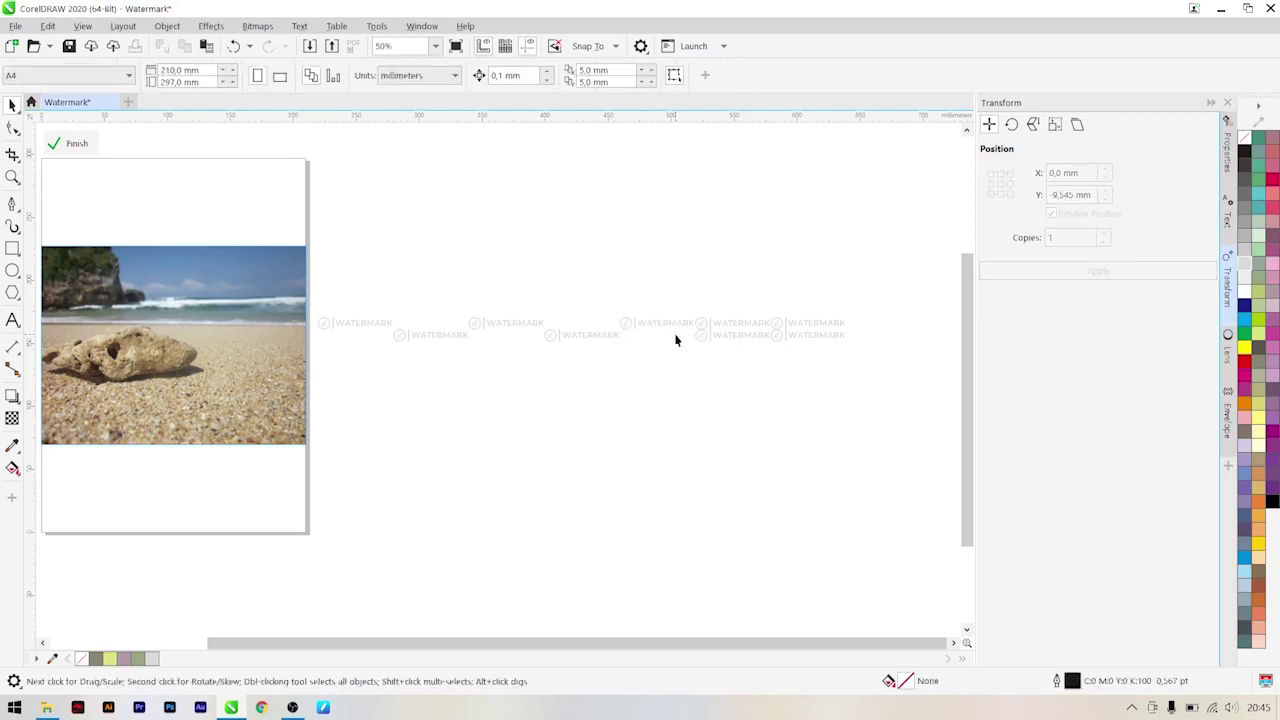
left_click(740, 327)
key("Delete")
left_click(808, 334)
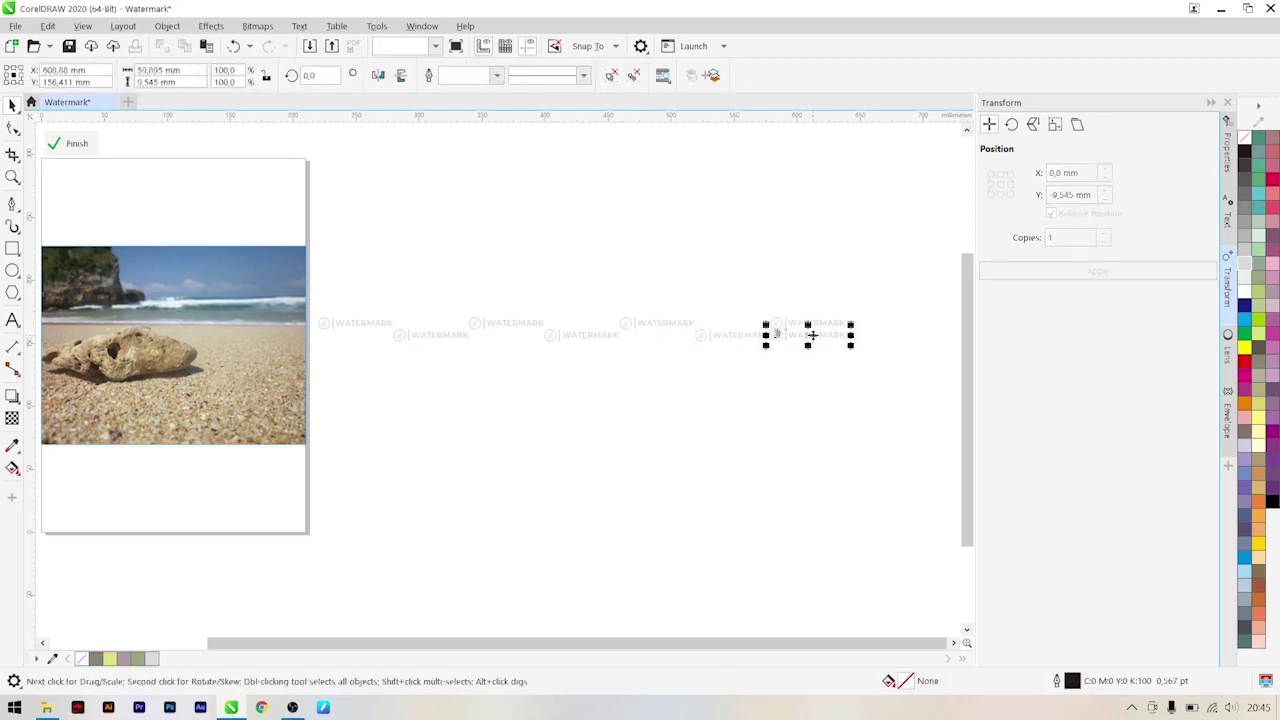
key("Delete")
- Duplicate the two staggered watermark rows once below with a relative offset of X 0 mm, Y -19.091 mm
scroll(820, 375, "down", 1)
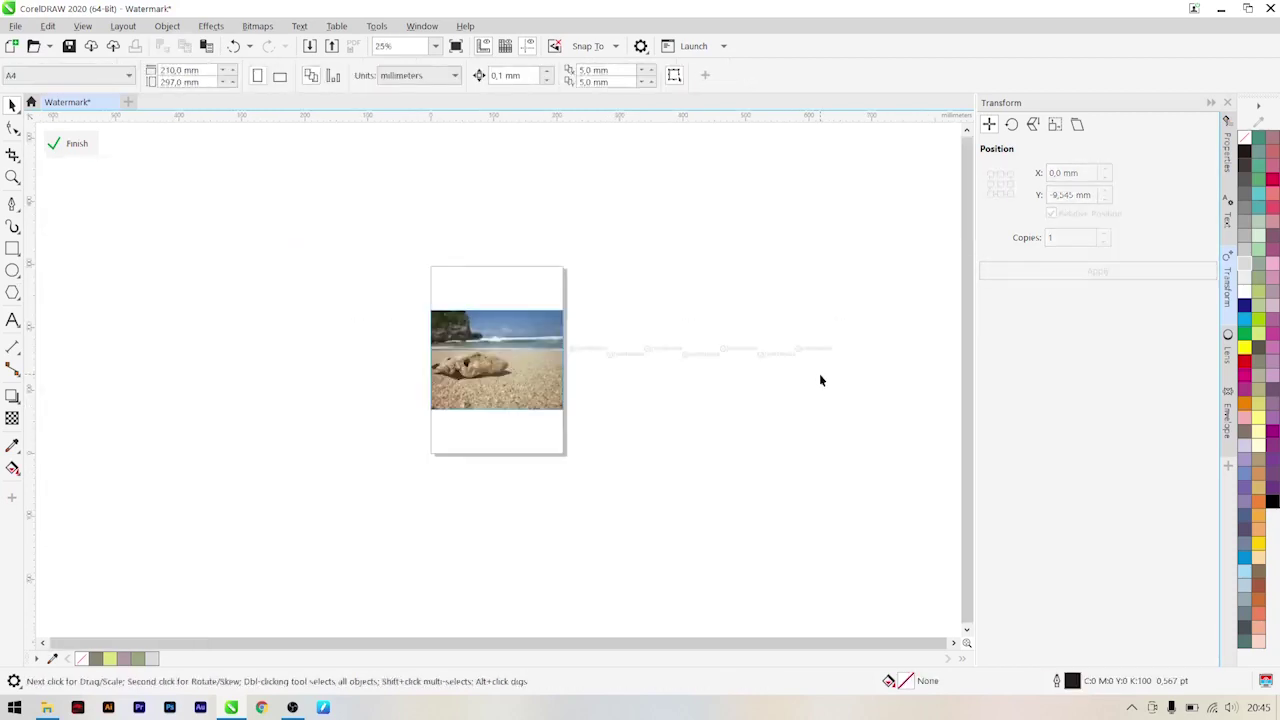
left_click_drag(877, 415, 537, 318)
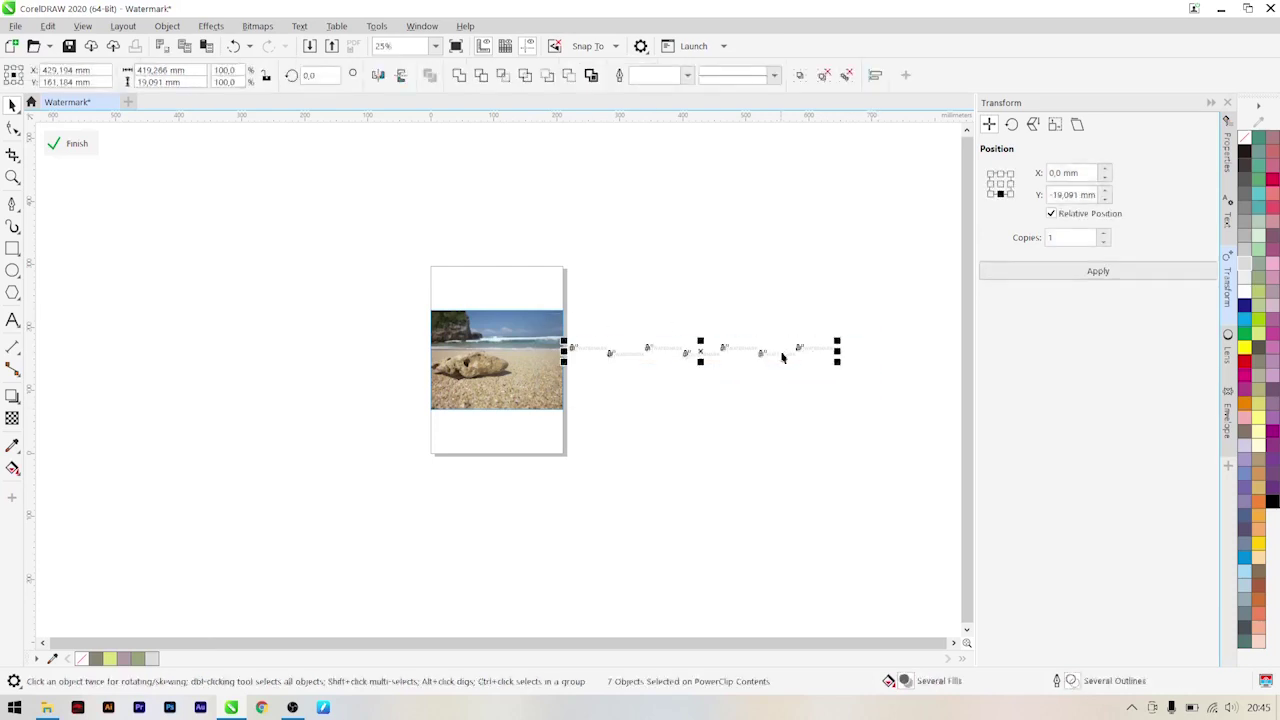
scroll(785, 366, "up", 1)
left_click(1048, 277)
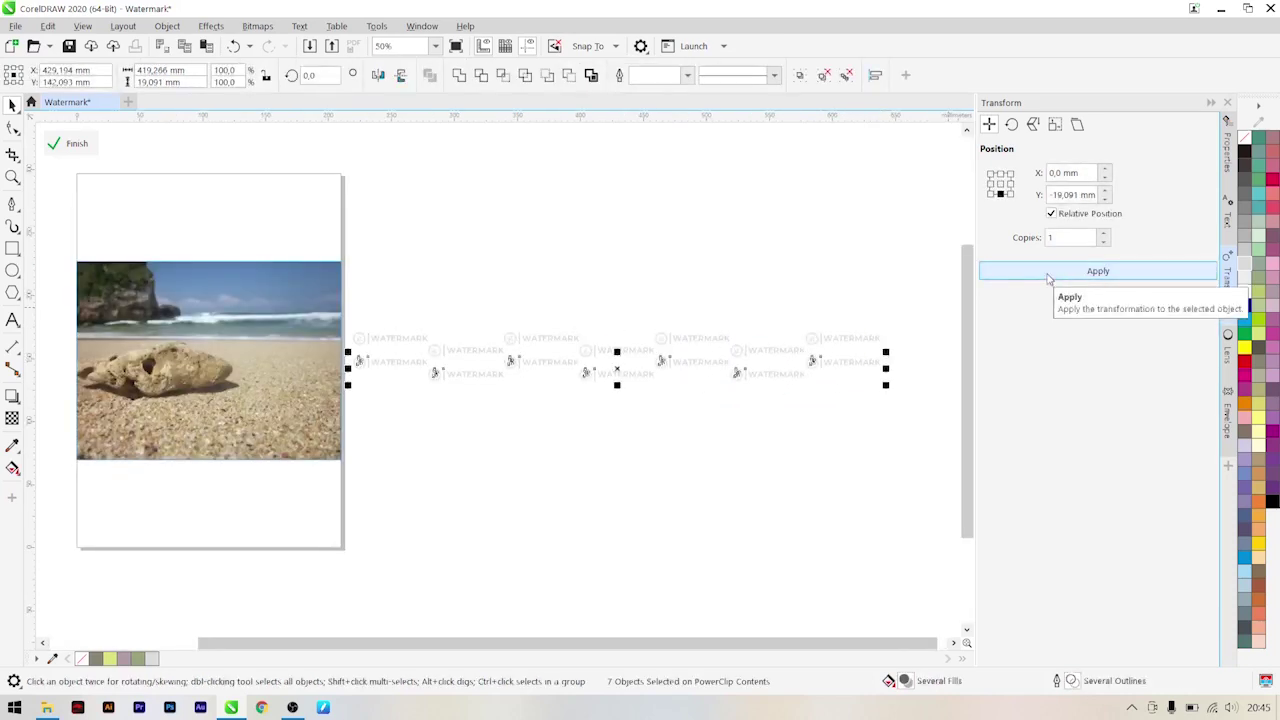
- Duplicate the two staggered watermark rows downward nine more times, each with a relative offset of X 0 mm, Y -19.091 mm
left_click(1048, 277)
left_click(1049, 278)
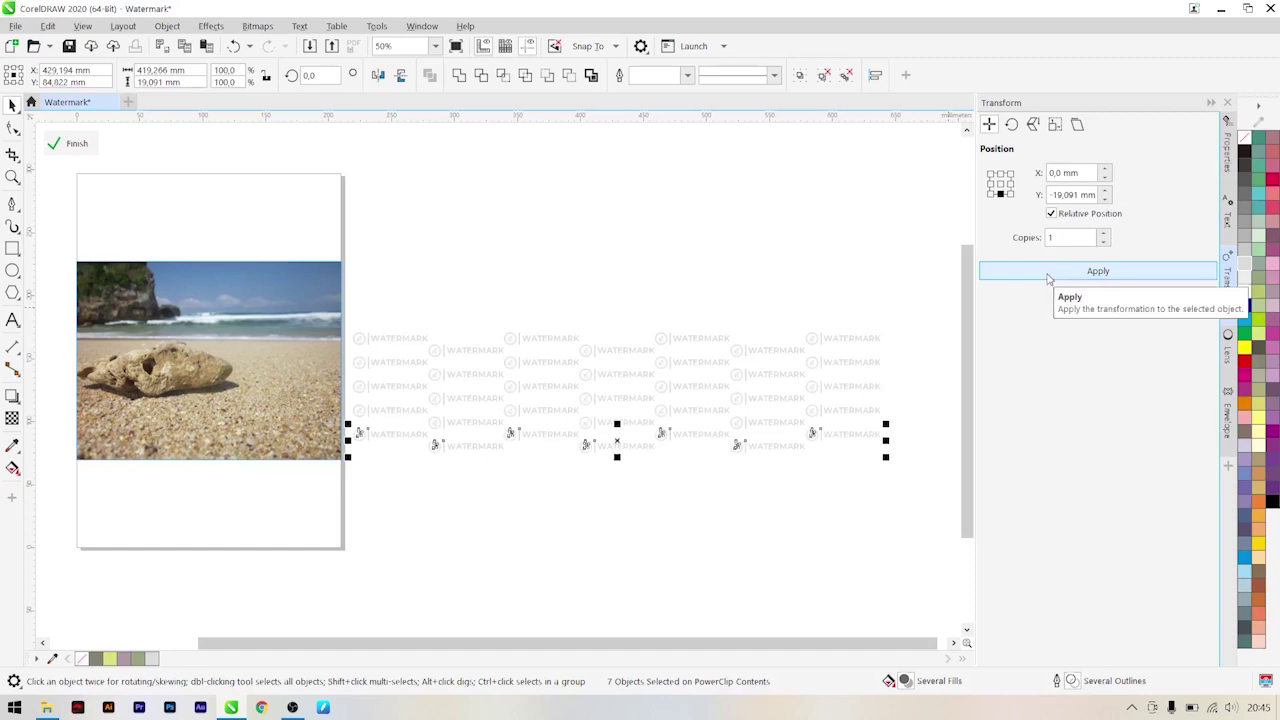
left_click(1048, 279)
left_click(1048, 279)
left_click(1048, 279)
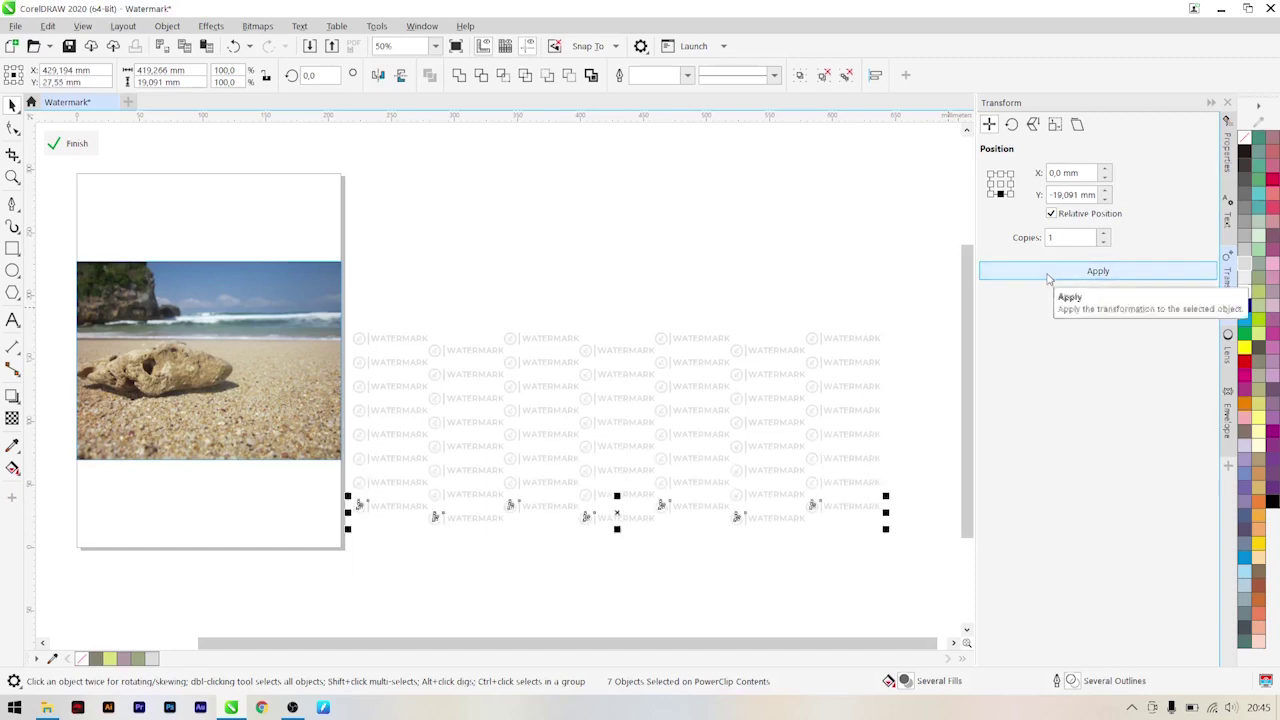
left_click(1048, 279)
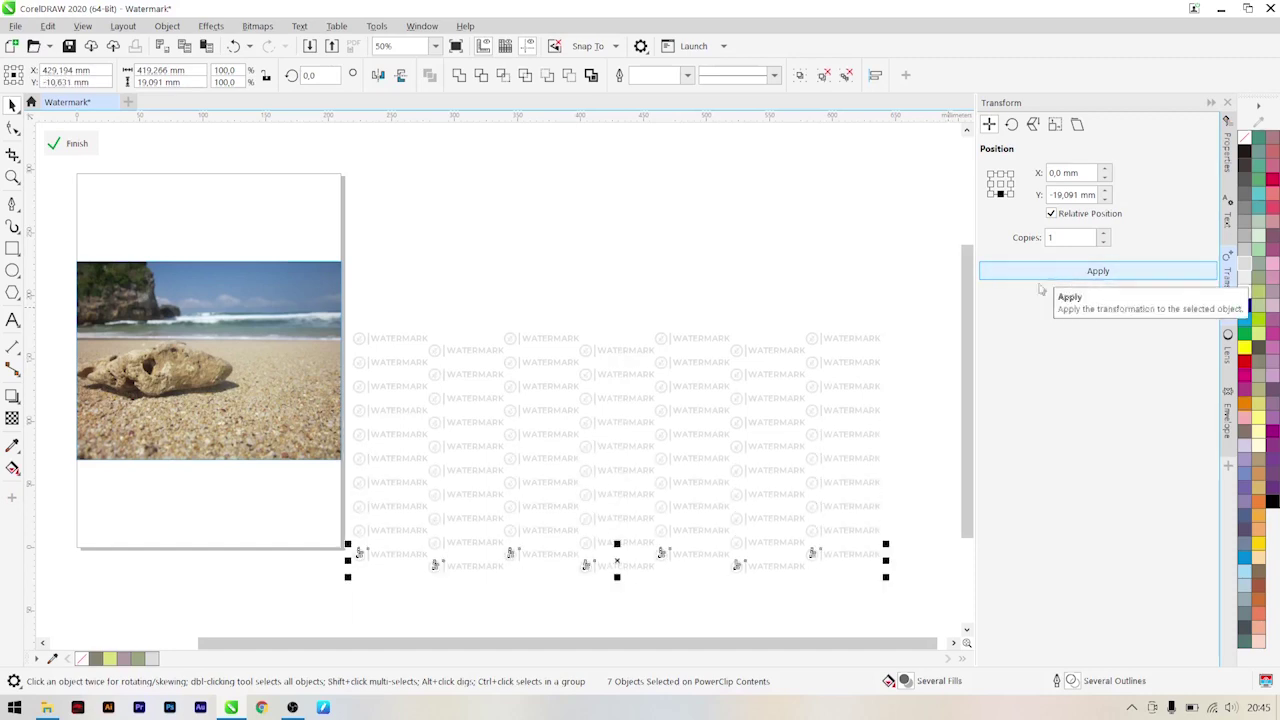
left_click_drag(966, 429, 975, 470)
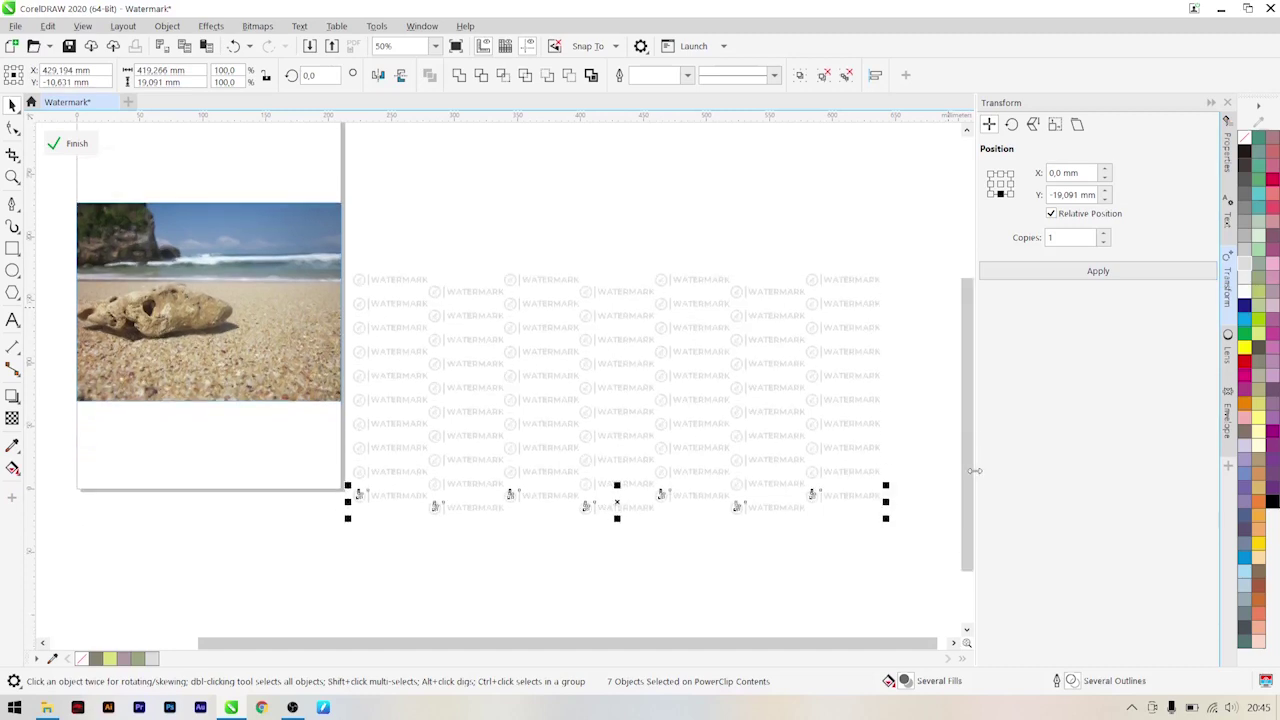
left_click(1076, 279)
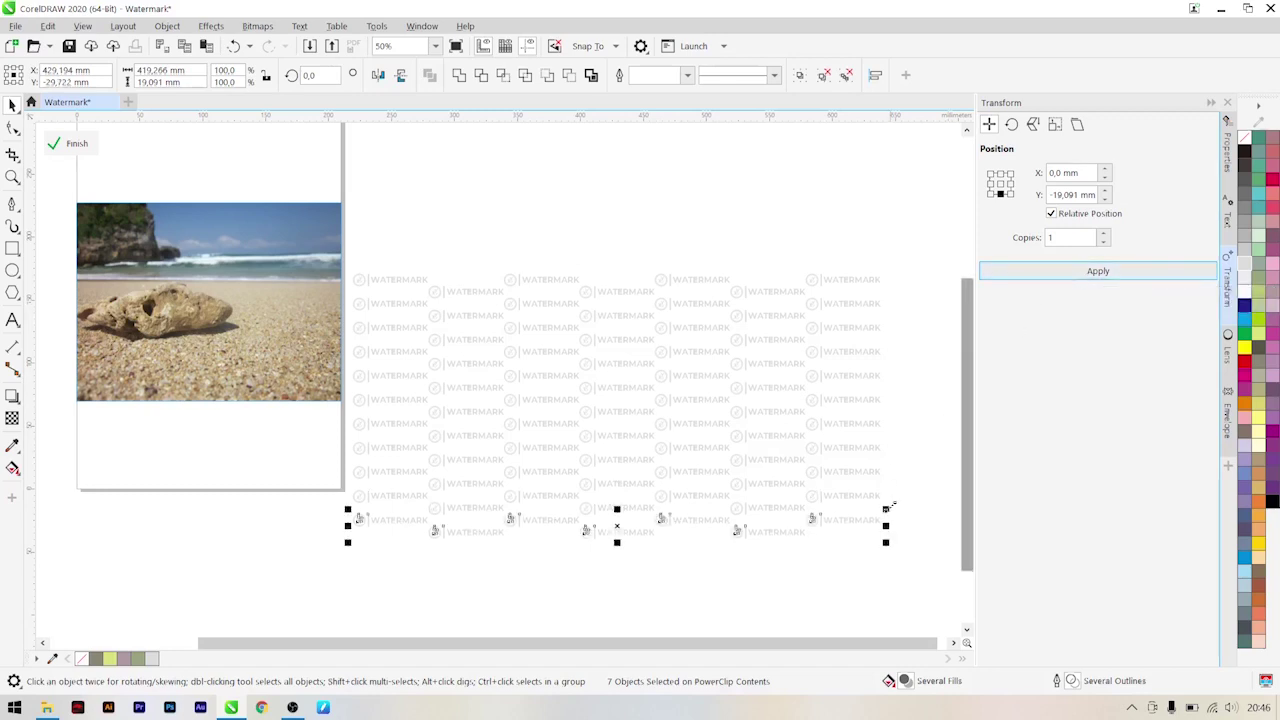
- Group all the watermark rows and rotate the group about 16.2° counterclockwise
left_click_drag(919, 596, 443, 323)
left_click_drag(319, 240, 309, 237)
key("ctrl+g")
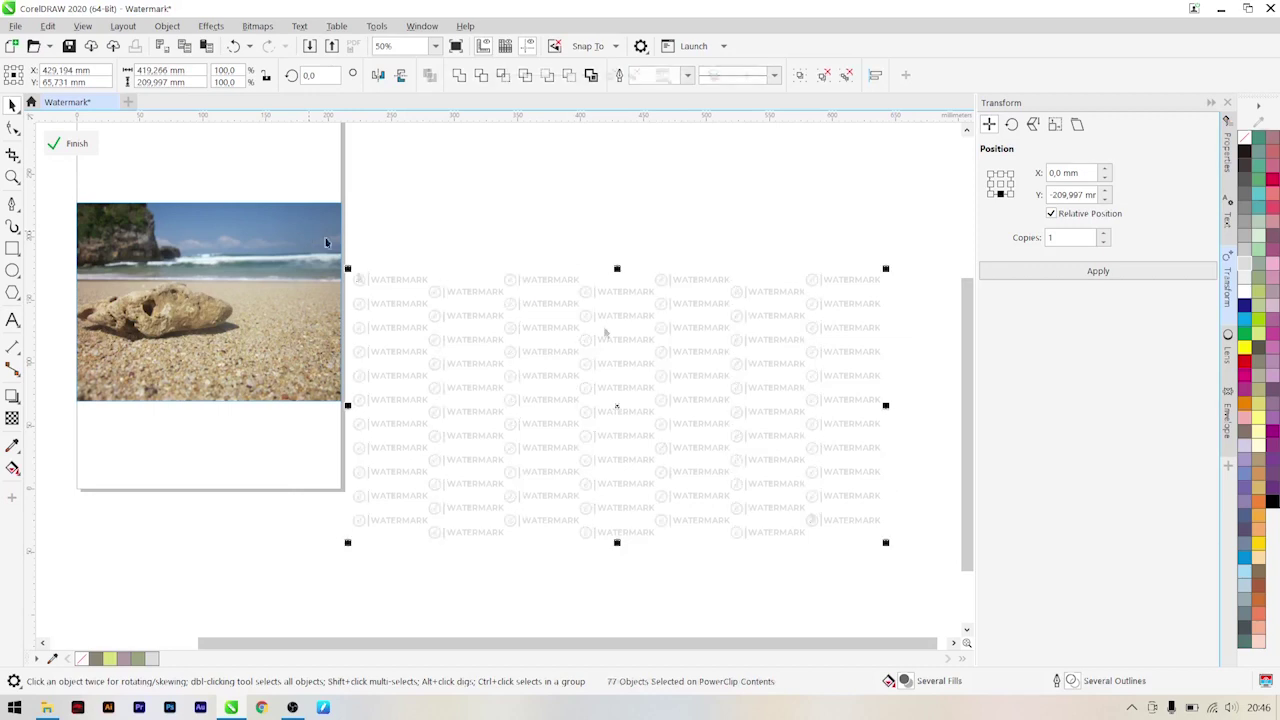
left_click(822, 281)
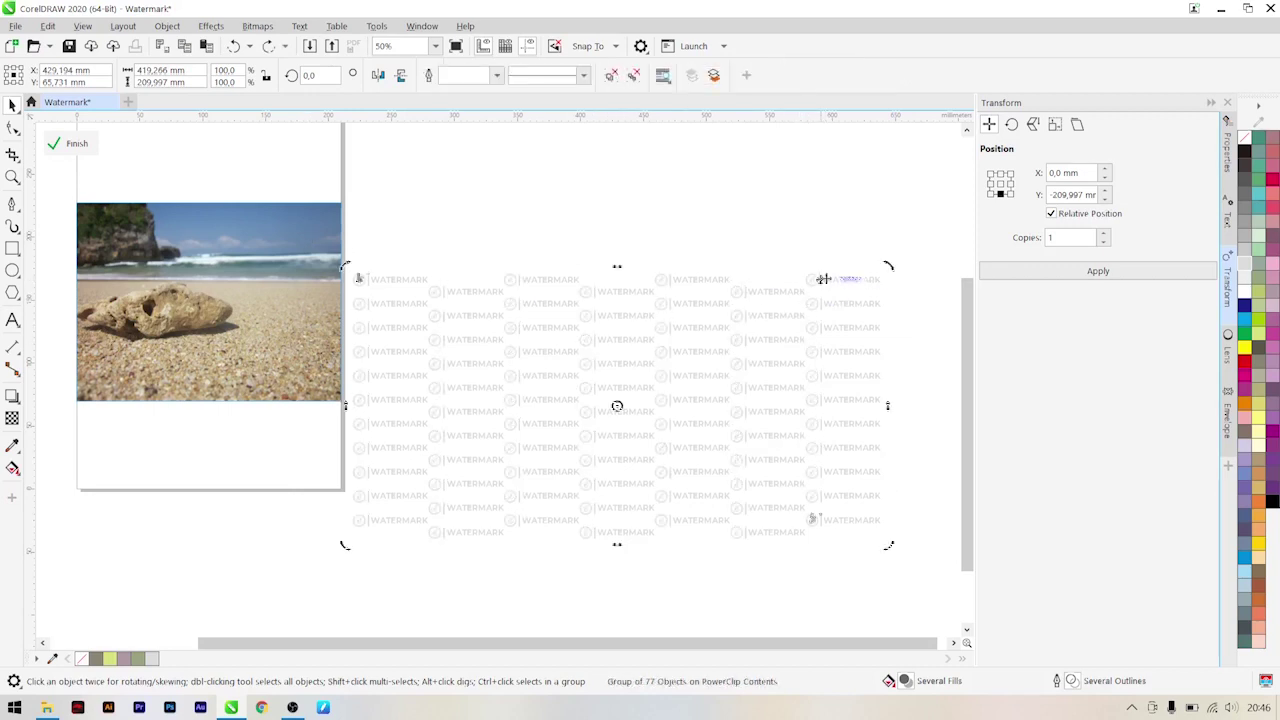
left_click_drag(886, 264, 886, 246)
left_click_drag(864, 200, 849, 186)
left_click(641, 176)
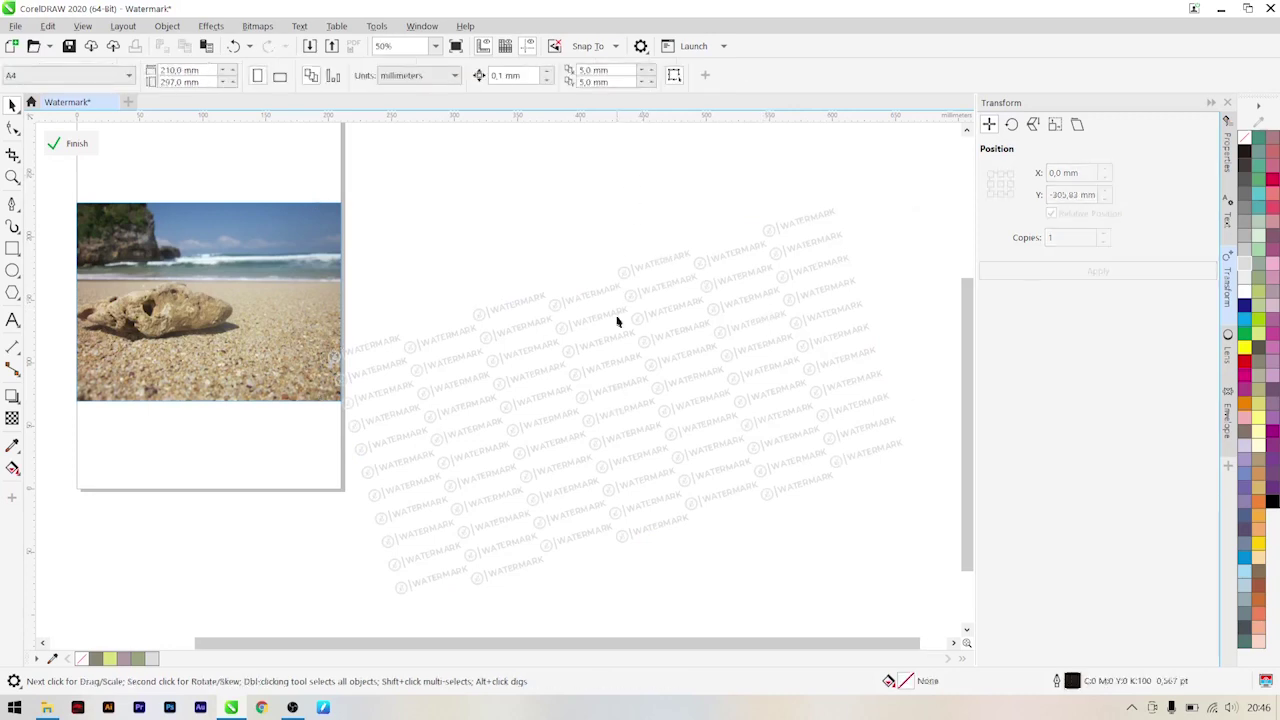
- Center the rotated watermark group on the page so it spans the beach photo
left_click(611, 340)
scroll(607, 343, "down", 1)
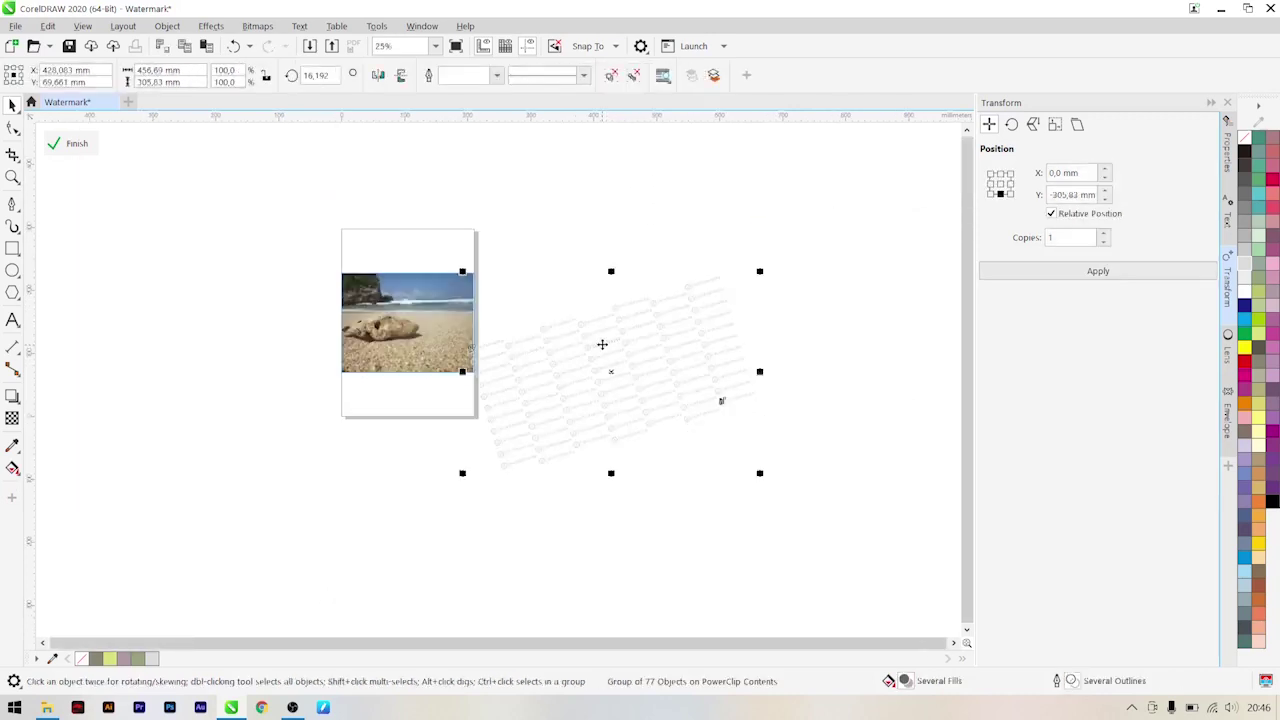
mouse_move(600, 343)
left_mouse_down()
mouse_move(486, 300)
mouse_move(608, 351)
left_mouse_up()
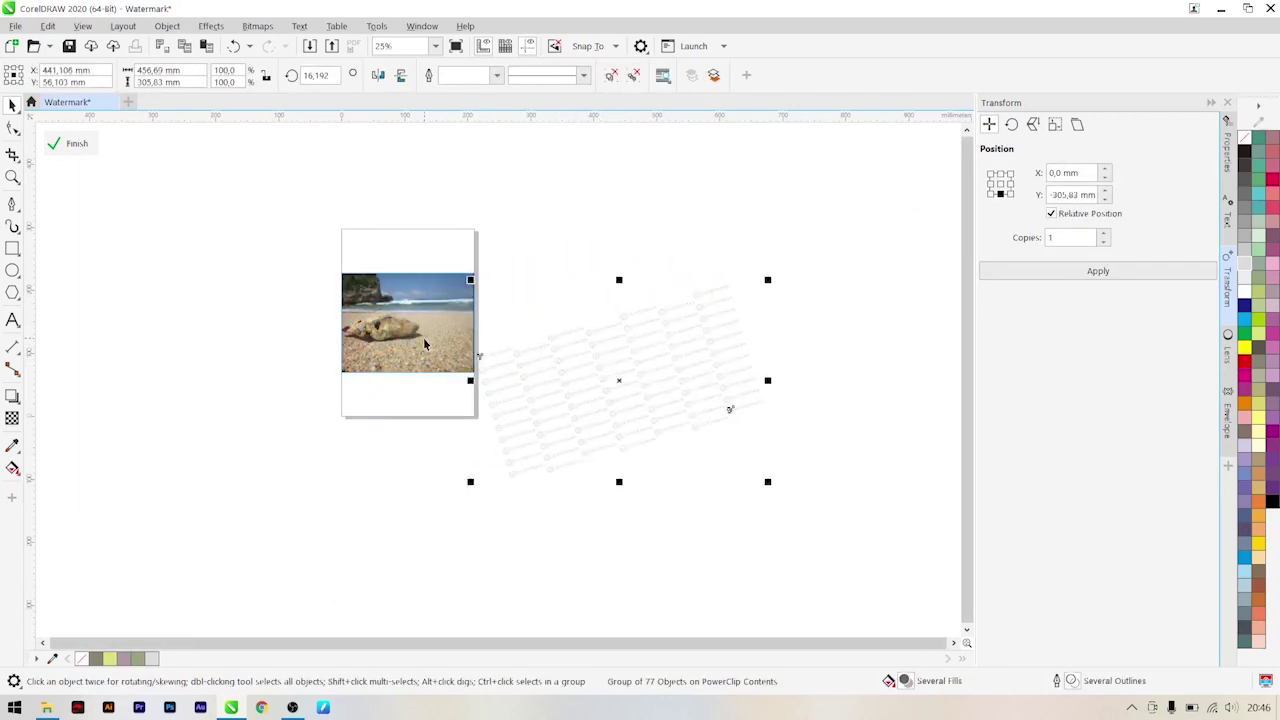
key("p")
left_click(173, 405)
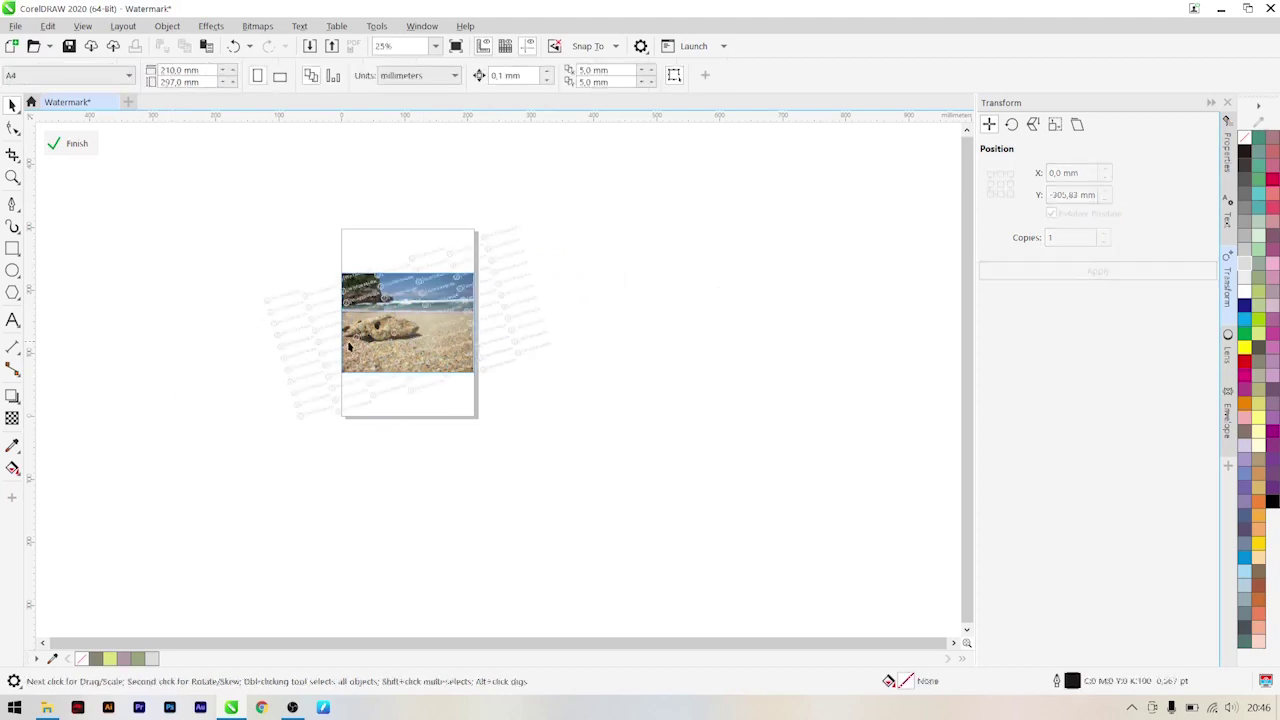
scroll(377, 349, "up", 1)
- Cut the watermark group lying behind the beach photo
left_click(676, 366)
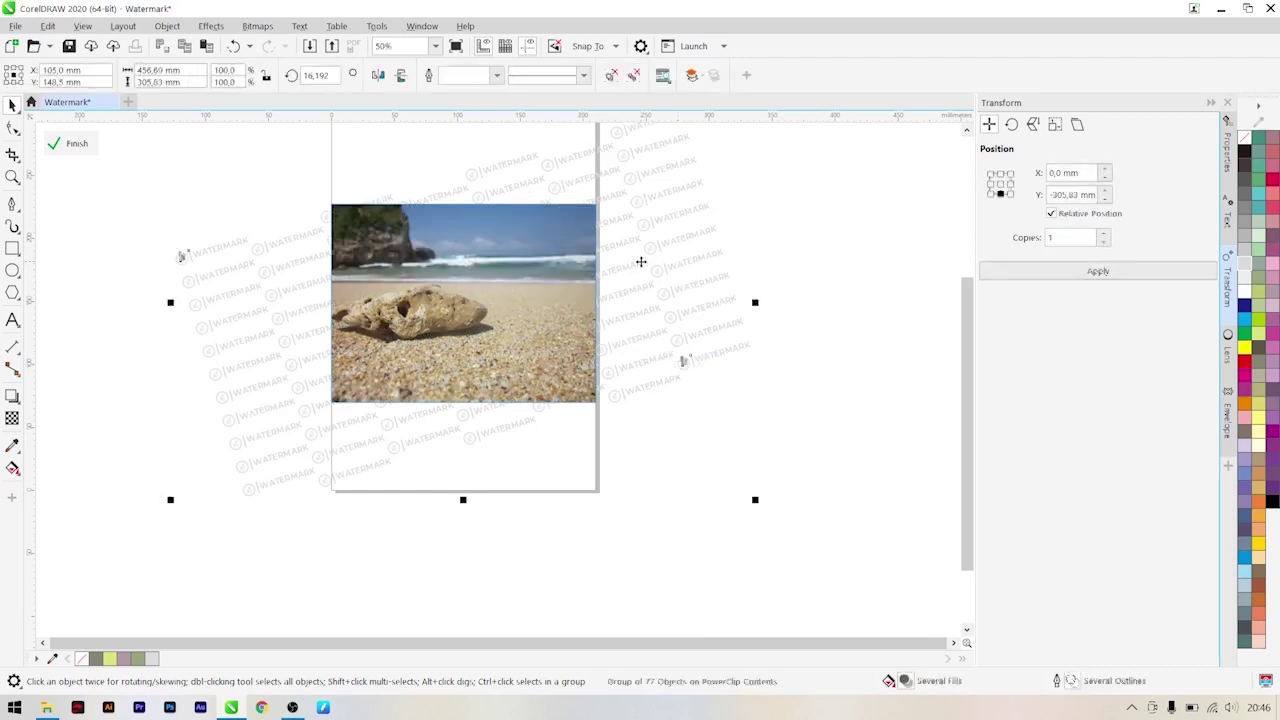
right_click(641, 264)
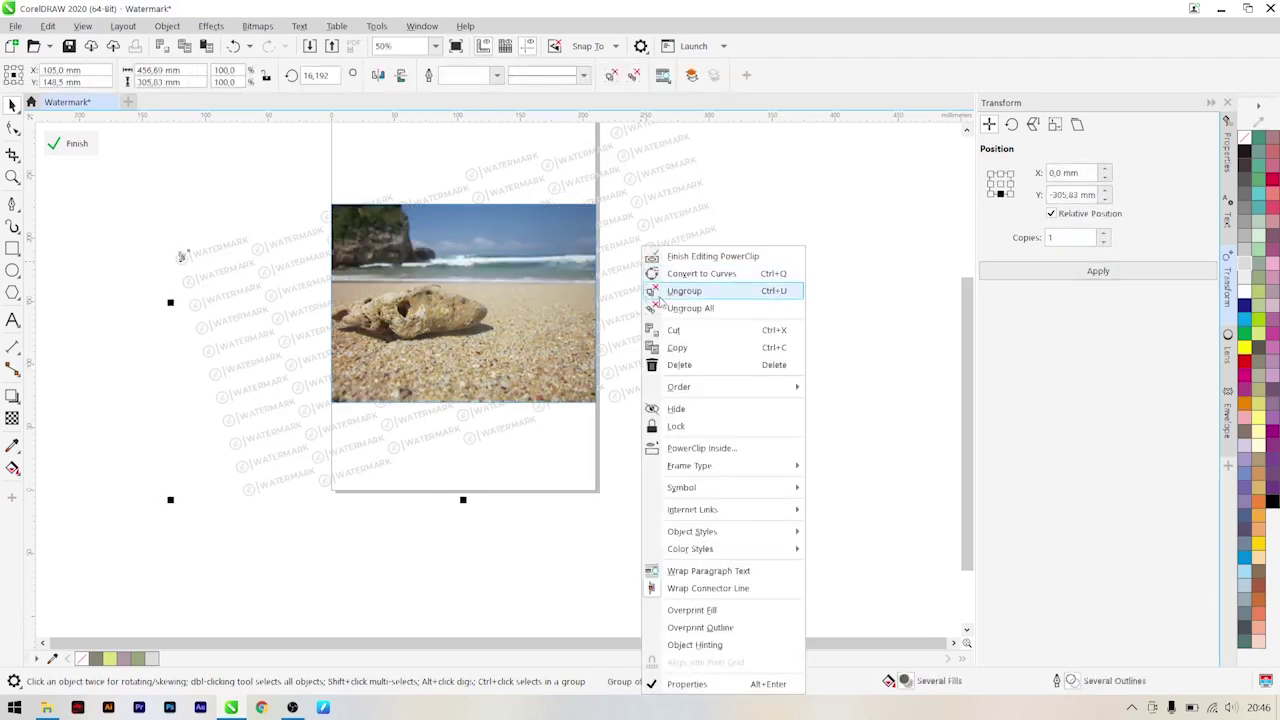
left_click(680, 364)
right_click(484, 305)
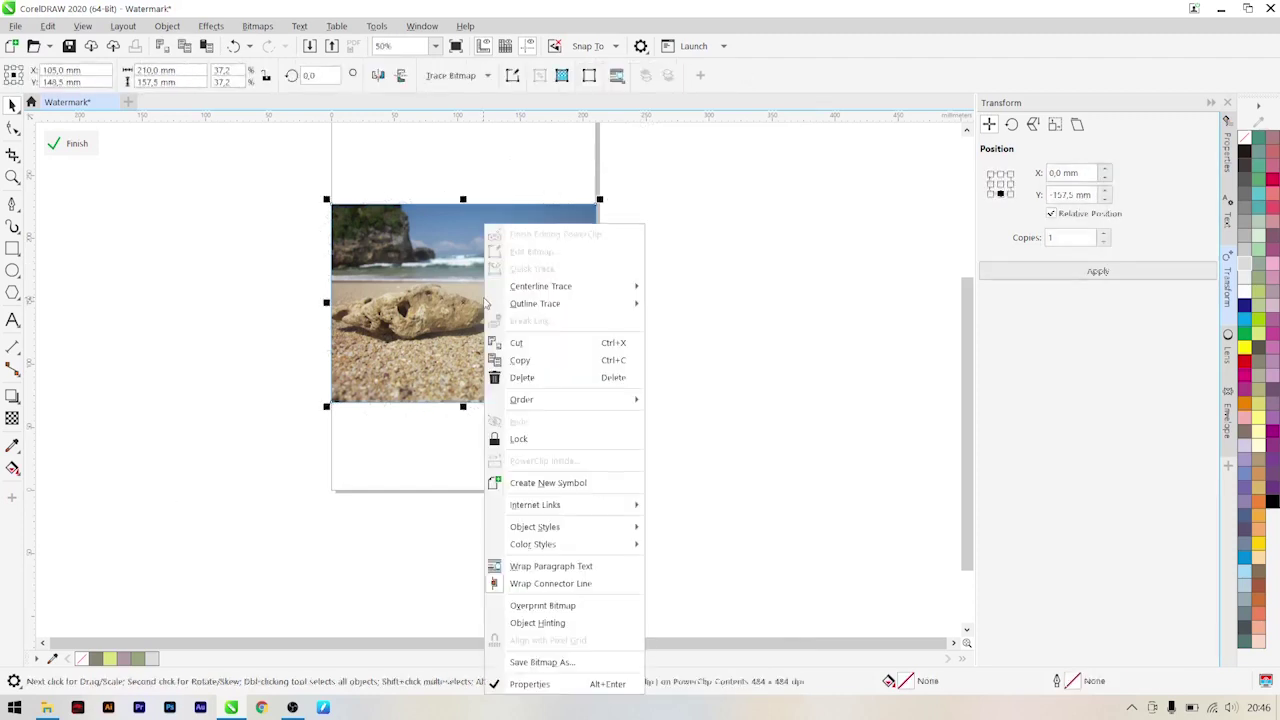
left_click(520, 249)
left_click(735, 265)
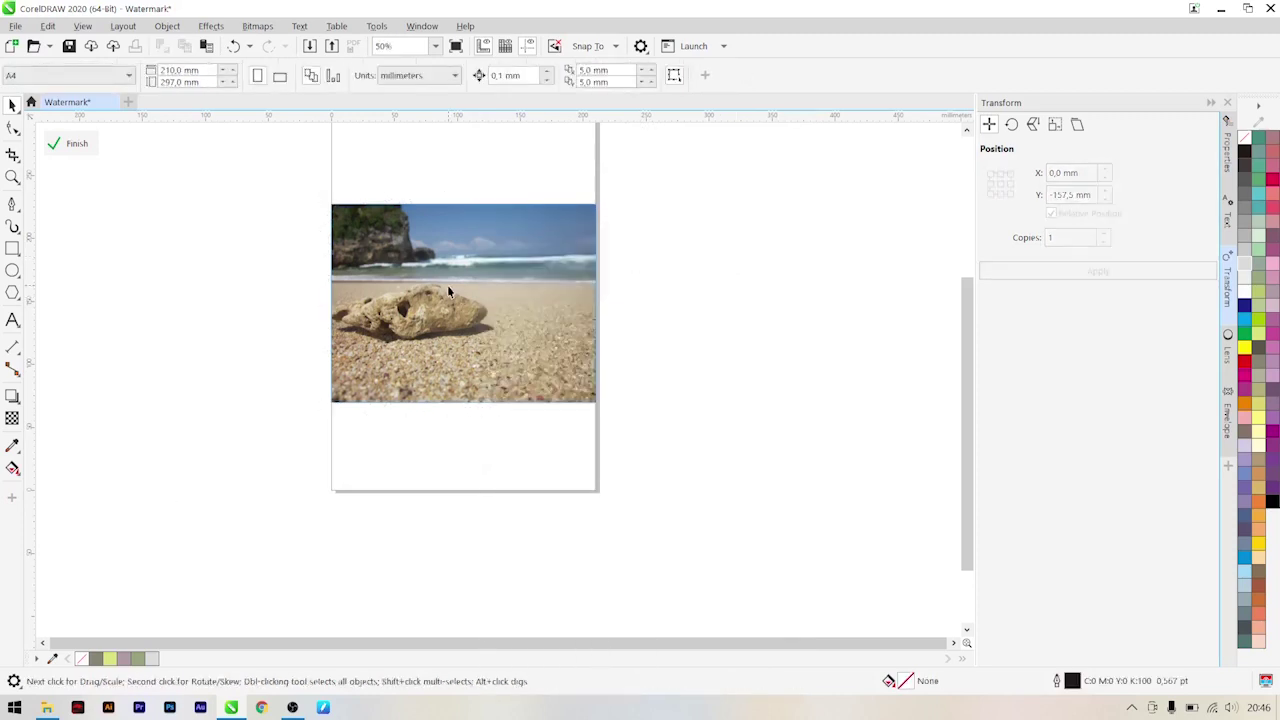
left_click(447, 284)
left_click_drag(445, 305, 503, 304)
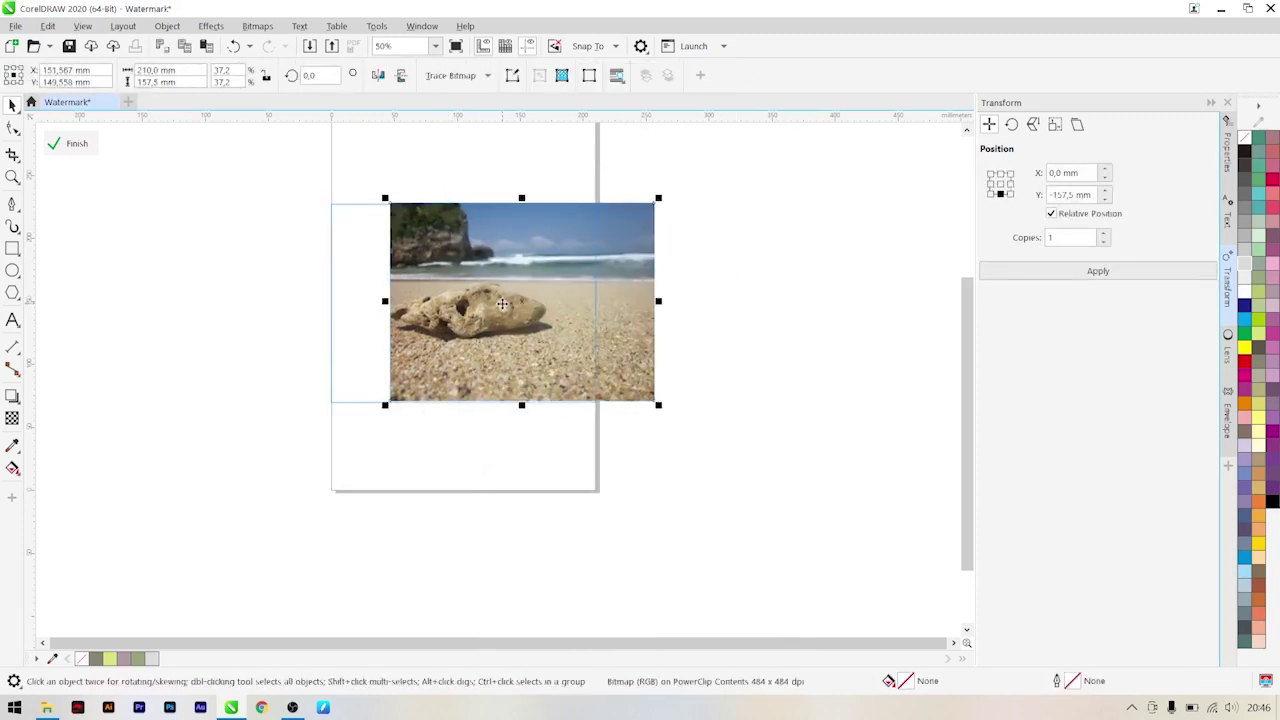
key("ctrl+z")
left_click(224, 318)
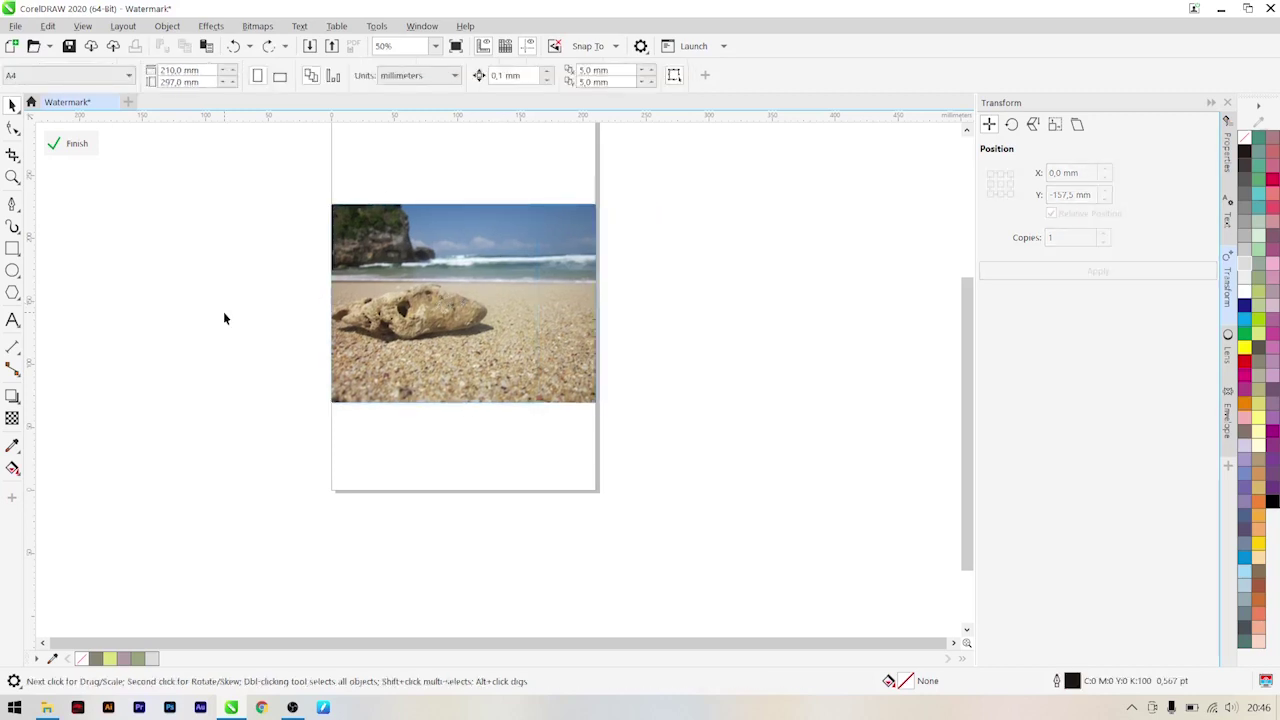
- Paste the watermark group back into the PowerClip in front of the beach photo
key("ctrl+v")
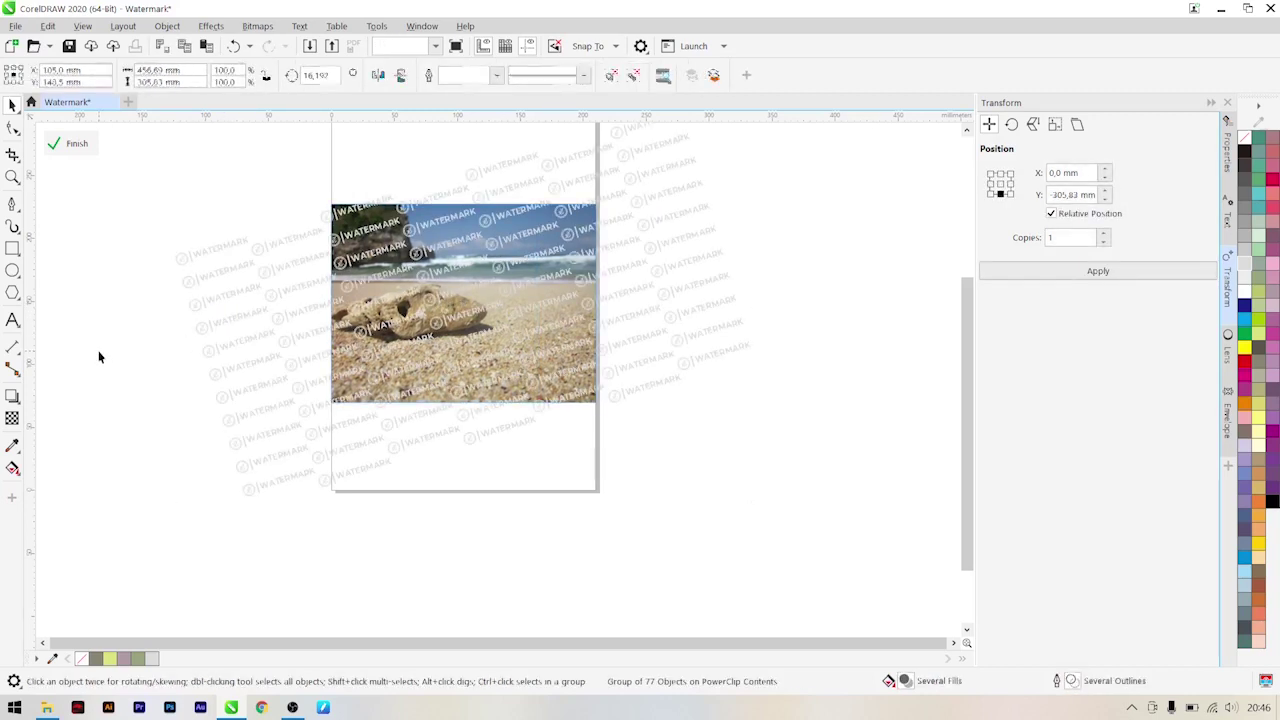
left_click(98, 357)
scroll(400, 281, "up", 2)
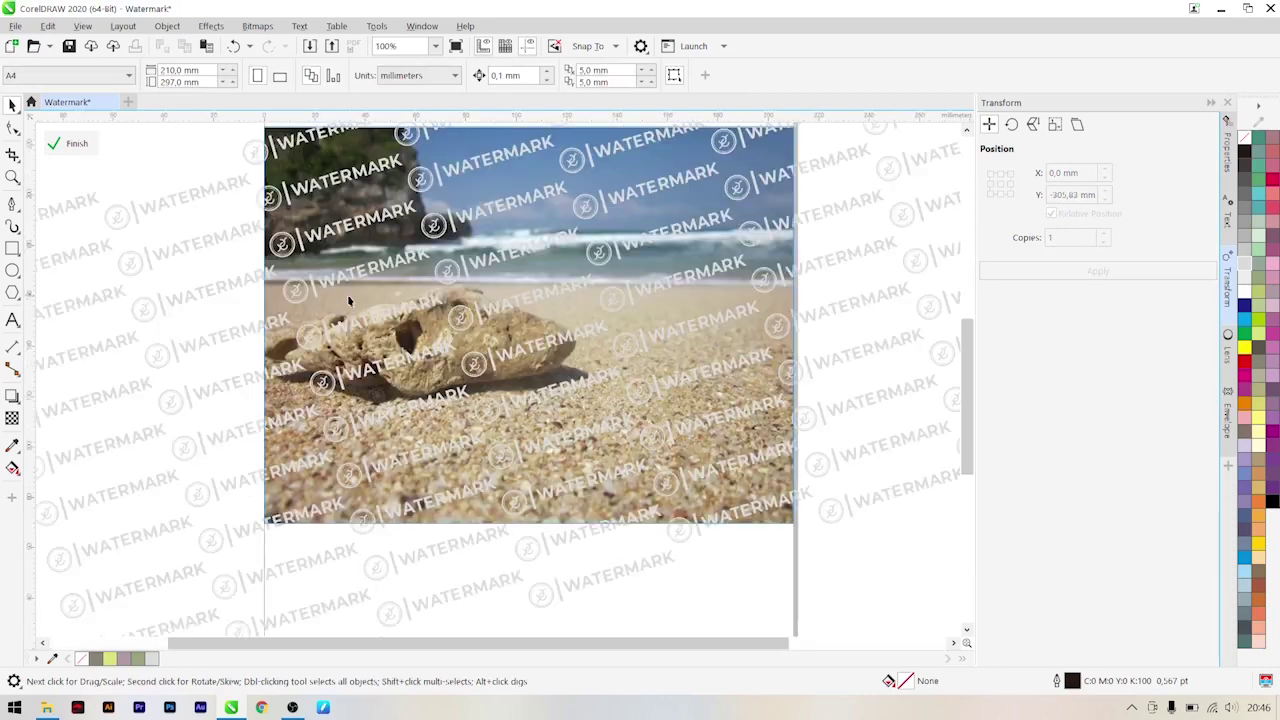
- Convert the watermark group to a 300 dpi CMYK Color (32-bit) bitmap with anti-aliasing and a transparent background
left_click(228, 343)
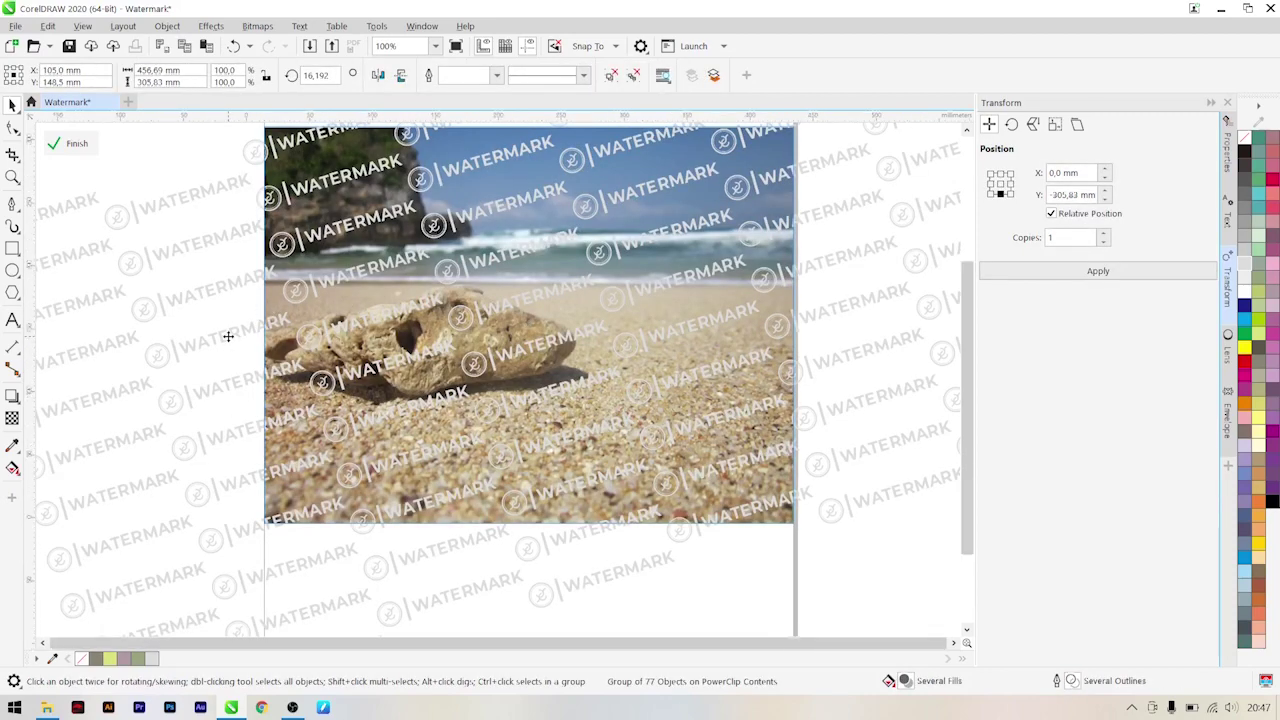
scroll(226, 334, "down", 2)
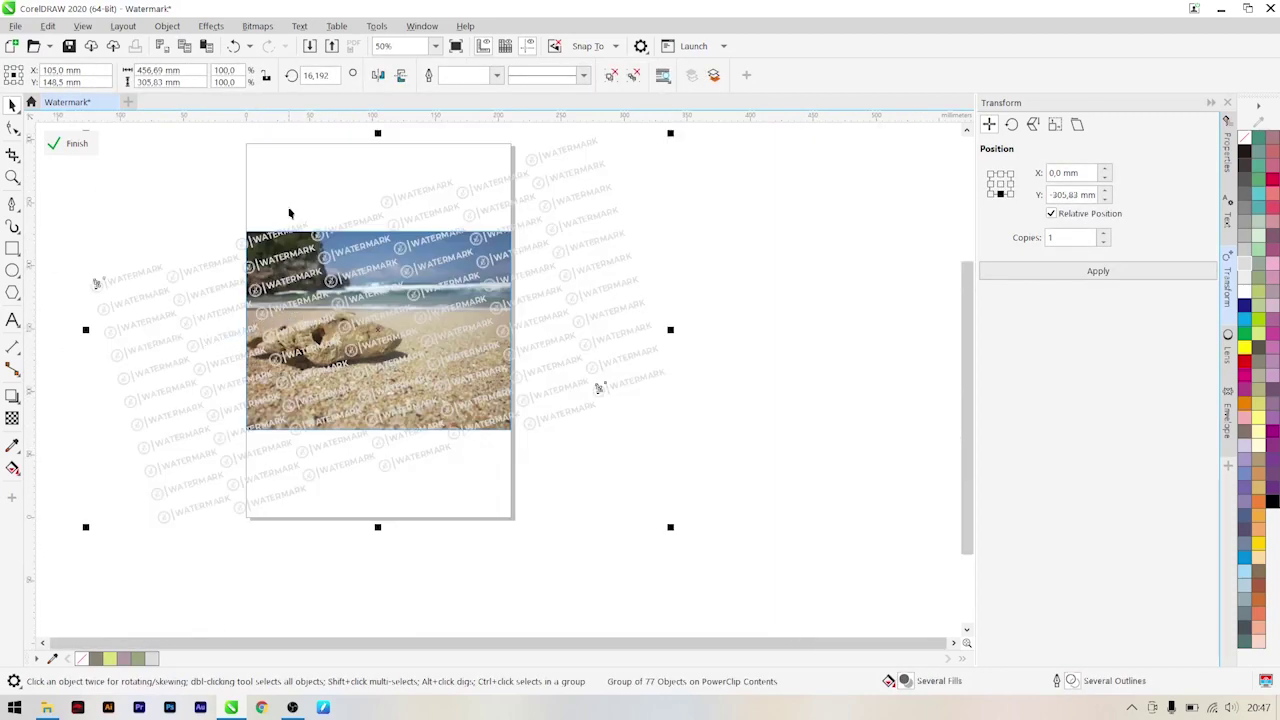
left_click(257, 26)
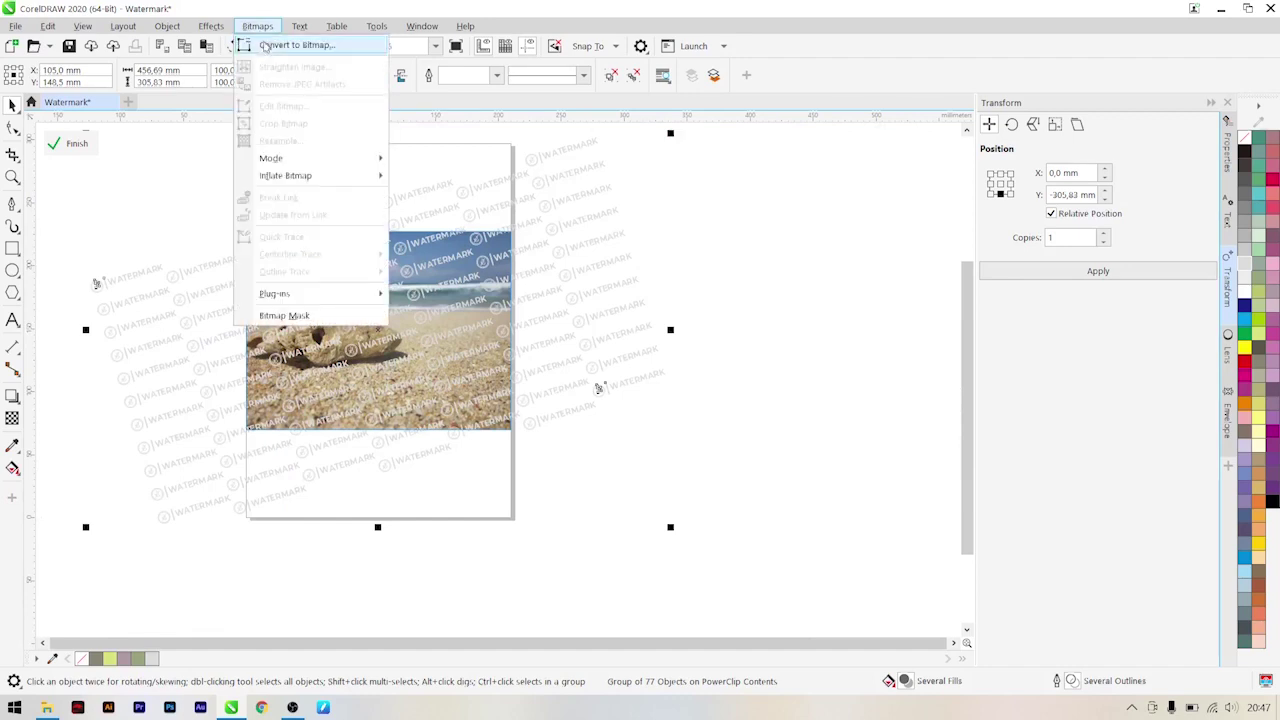
left_click(267, 47)
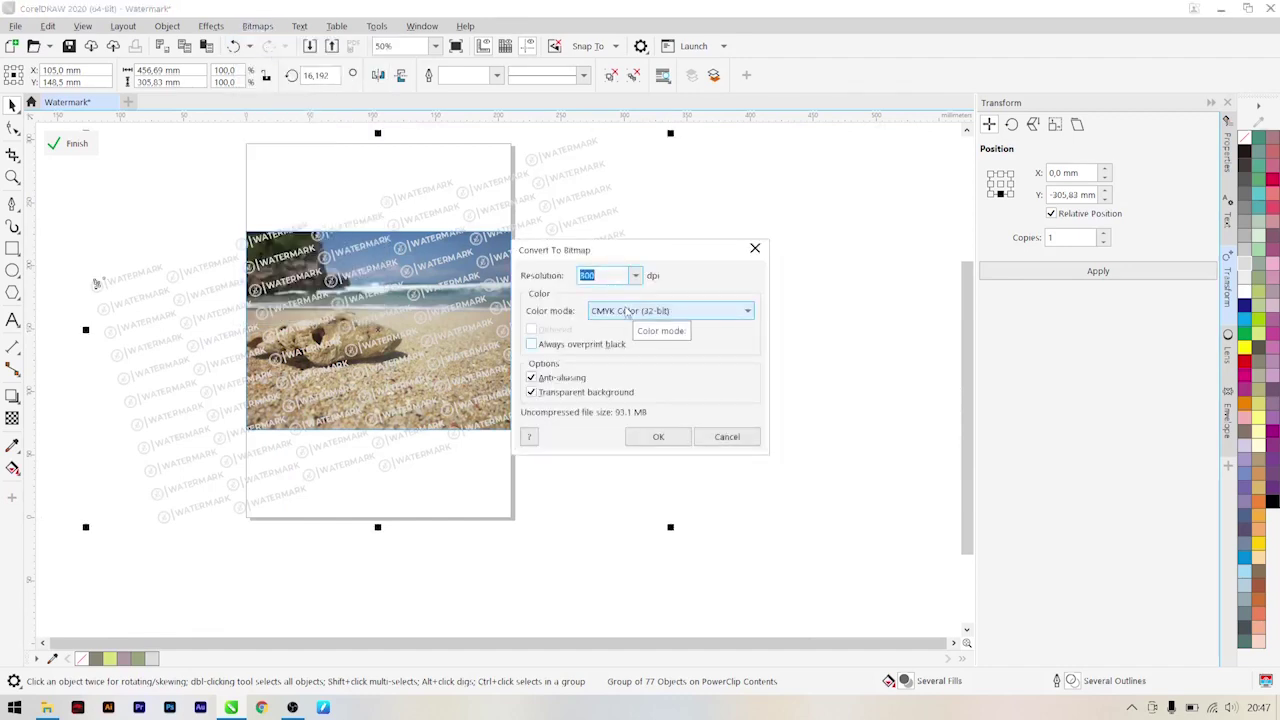
left_click(660, 437)
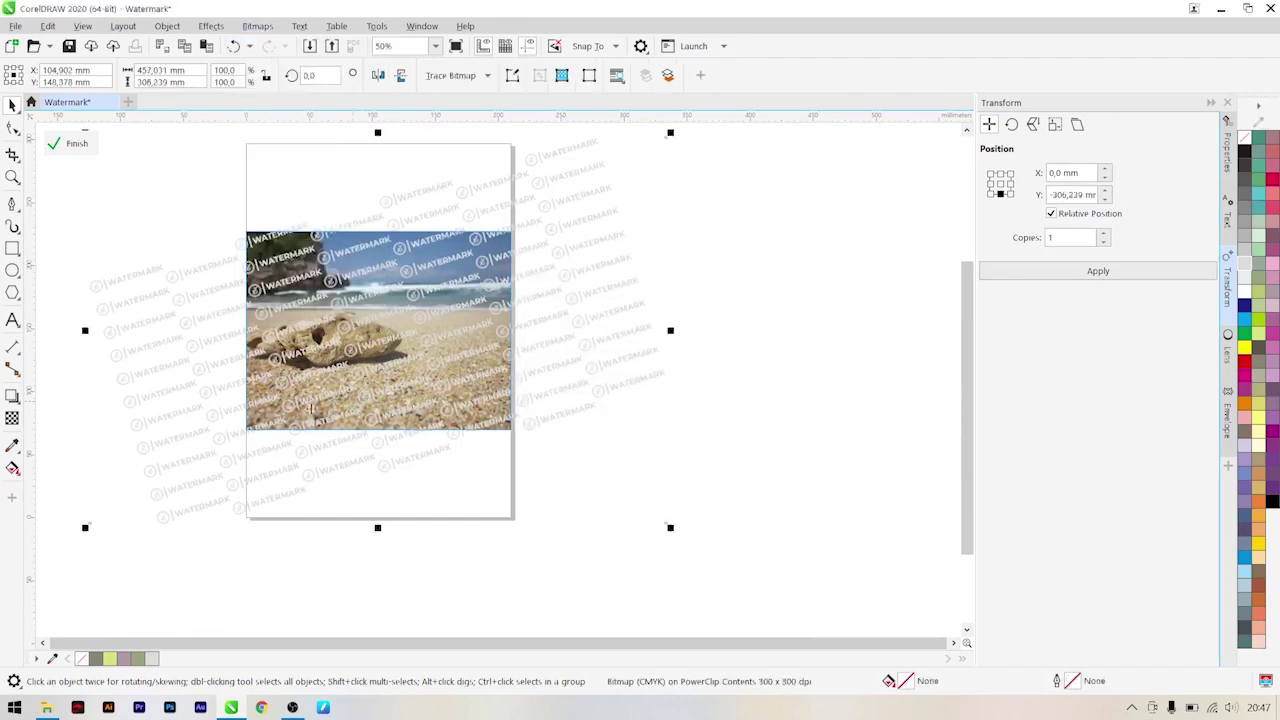
- Apply a uniform transparency of 60 to the watermark bitmap
left_click(13, 420)
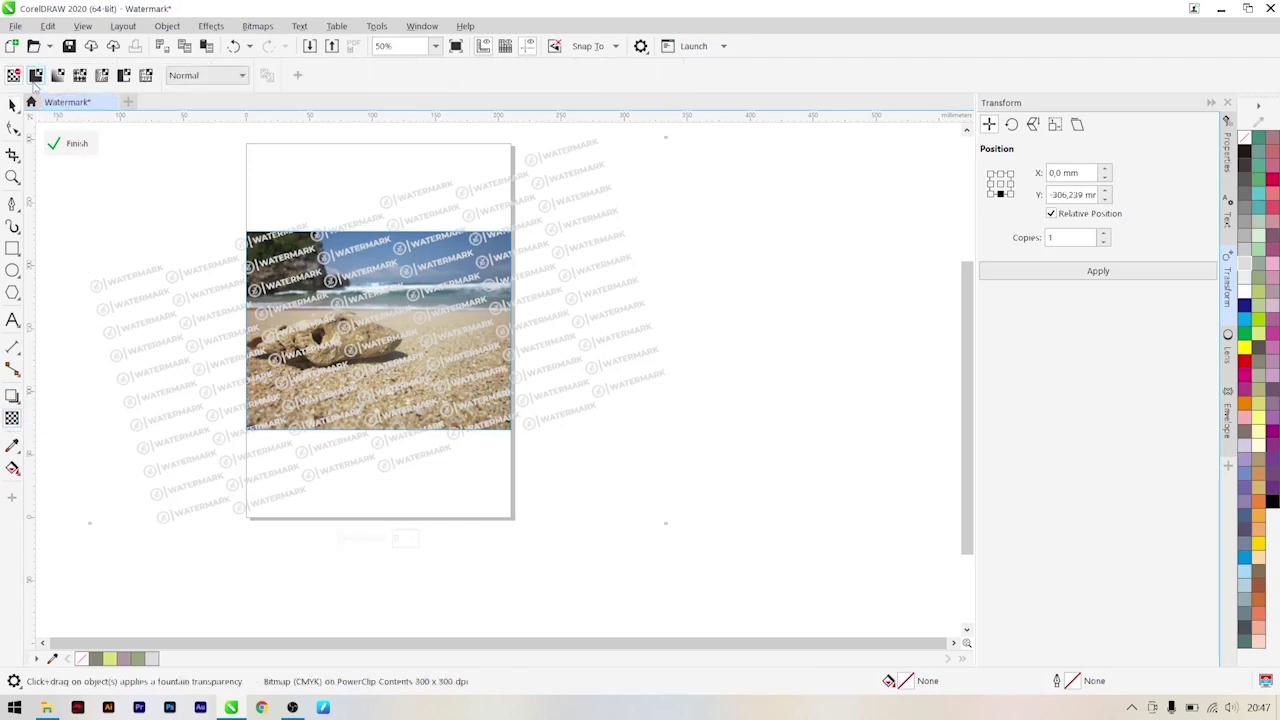
left_click(33, 82)
scroll(266, 303, "up", 2)
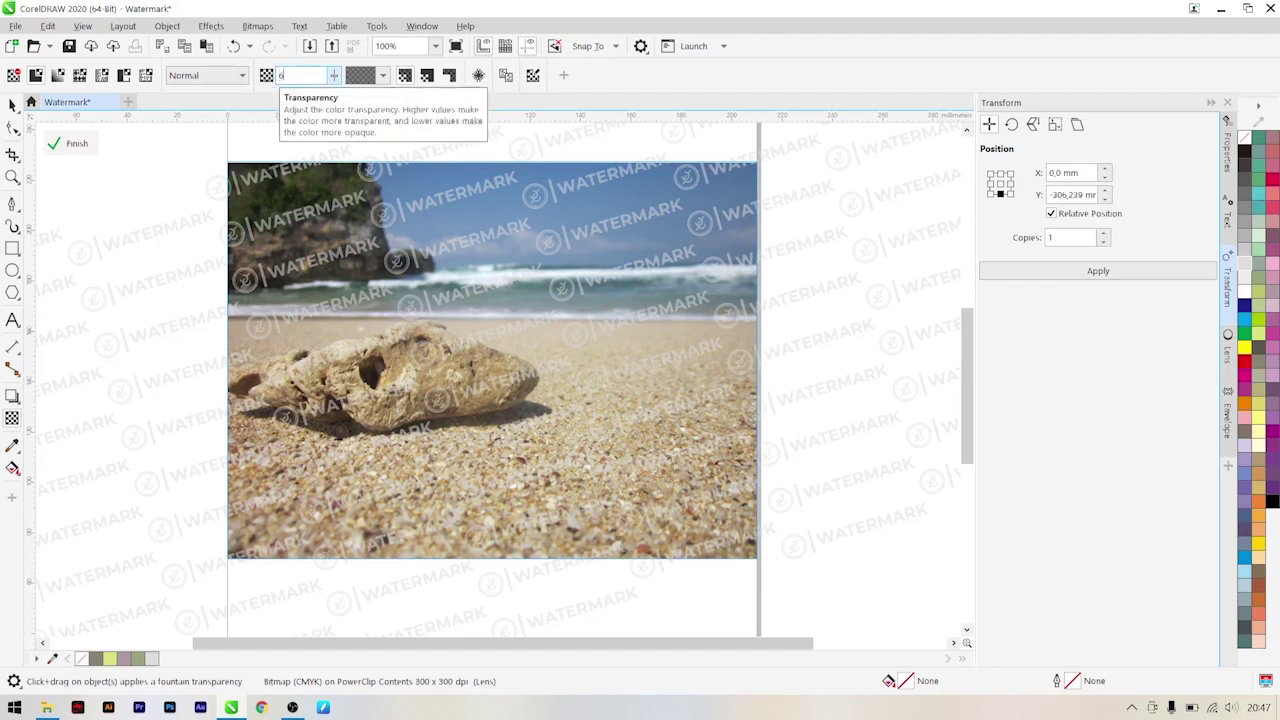
type("0")
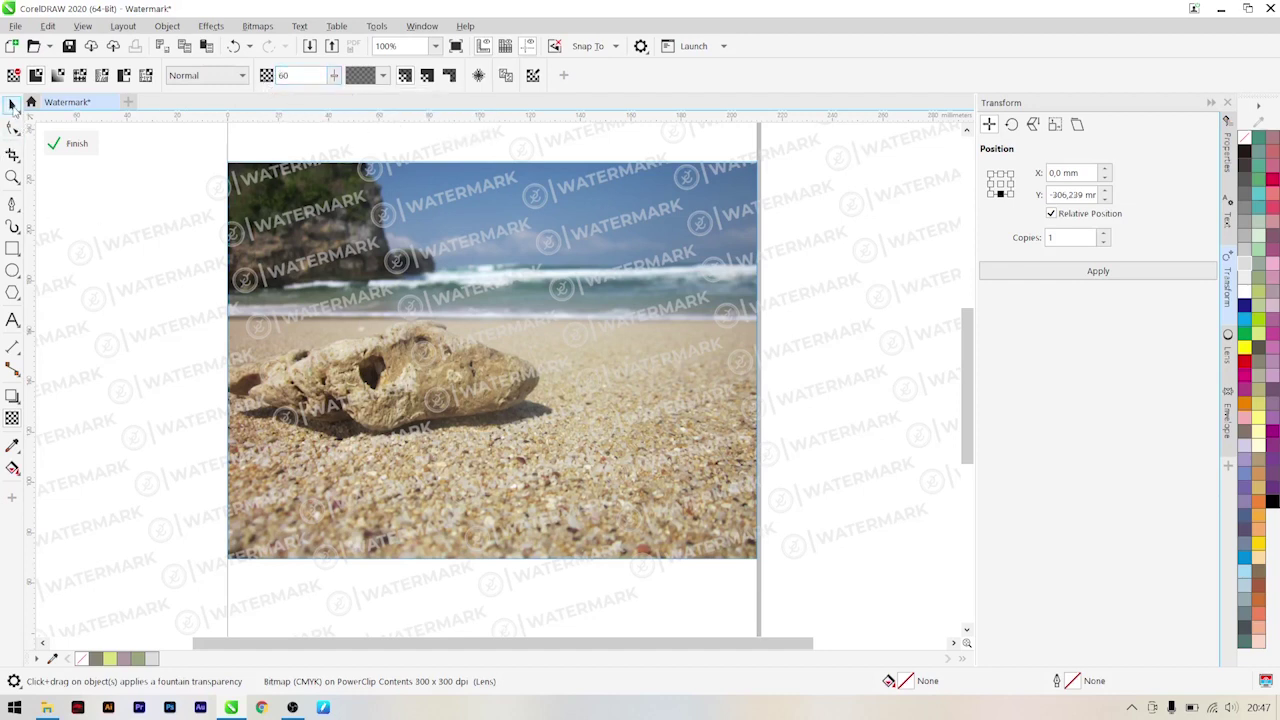
left_click(12, 104)
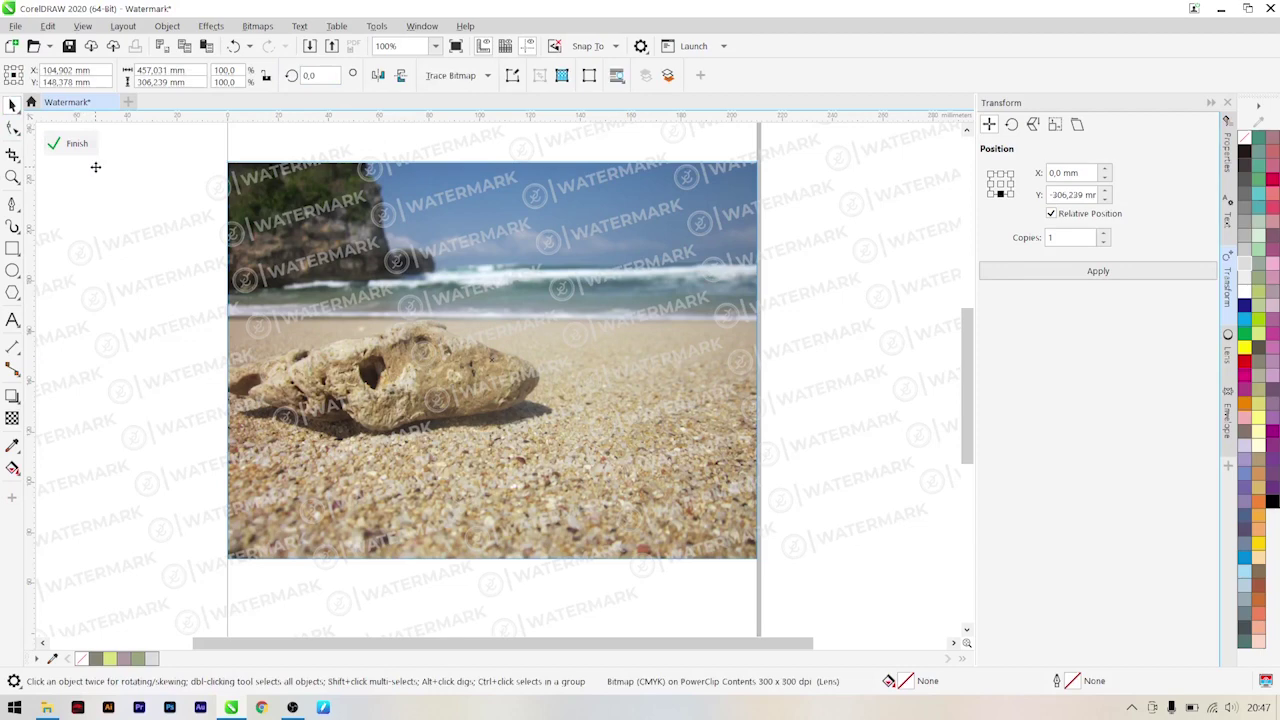
- Finish editing the PowerClip contents and remove the outline from the PowerClip rectangle around the photo
left_click(76, 144)
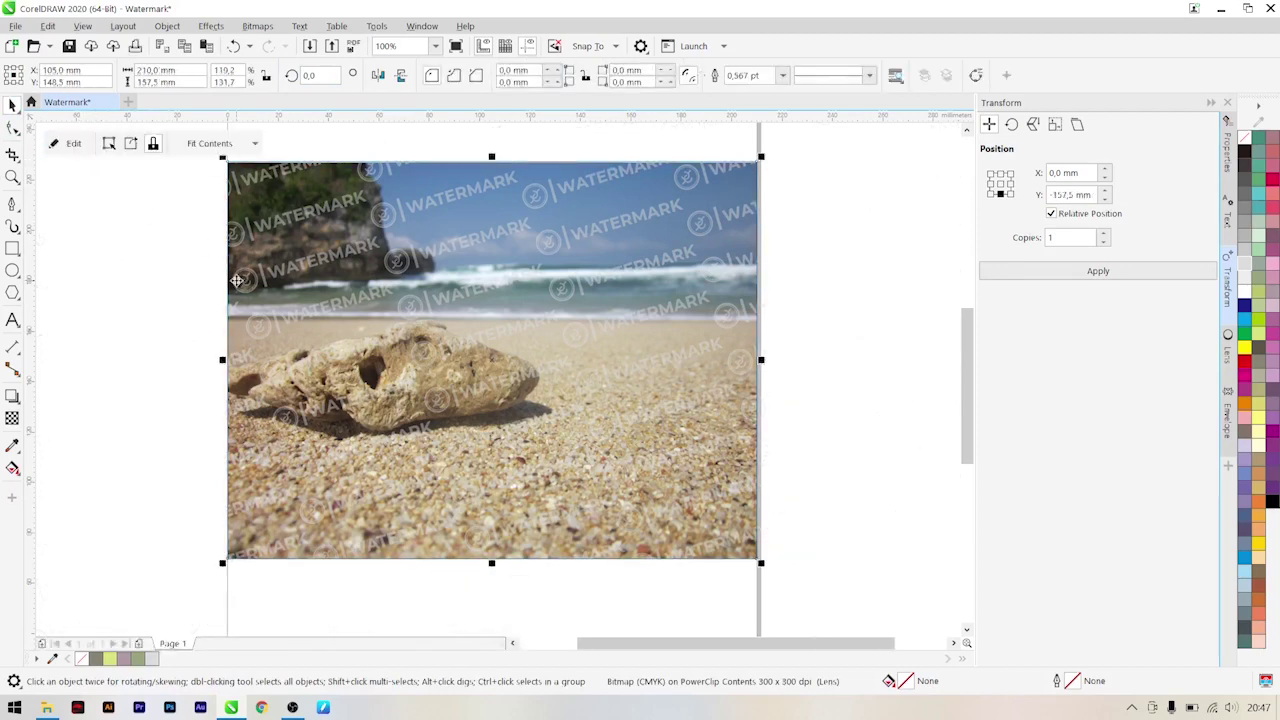
scroll(283, 306, "down", 2)
left_click(680, 314)
scroll(362, 257, "up", 2)
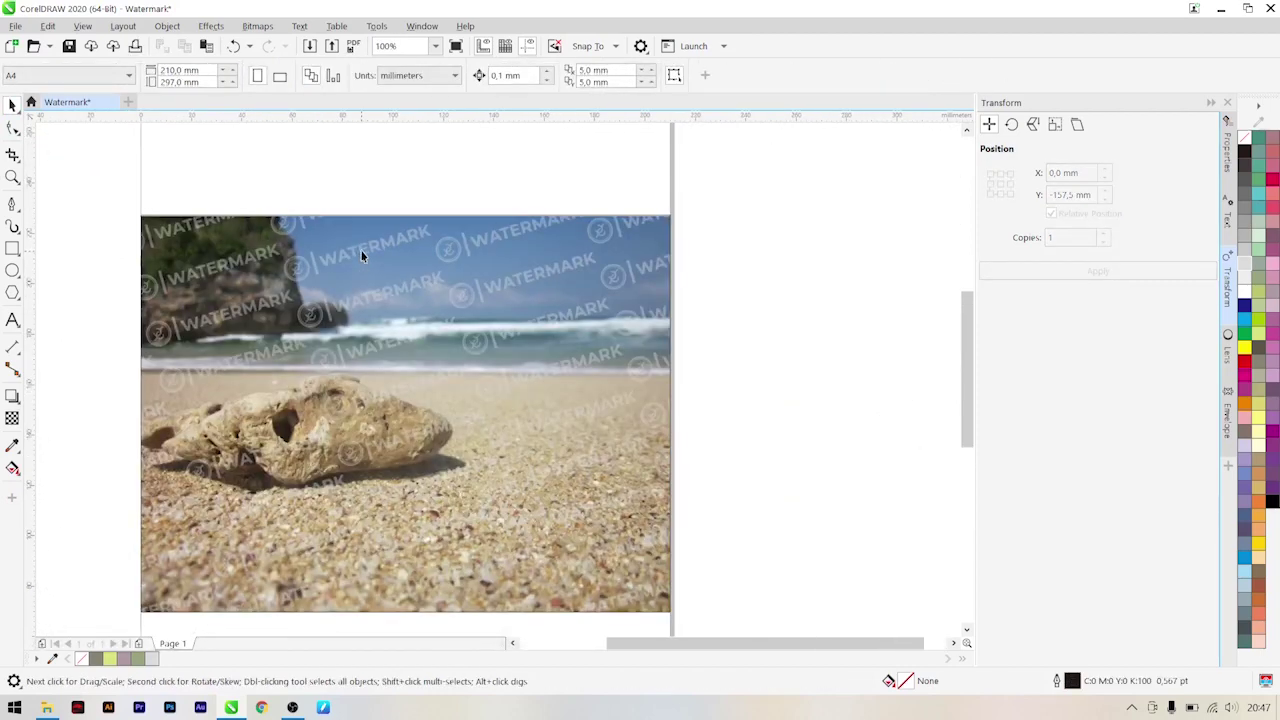
left_click(485, 275)
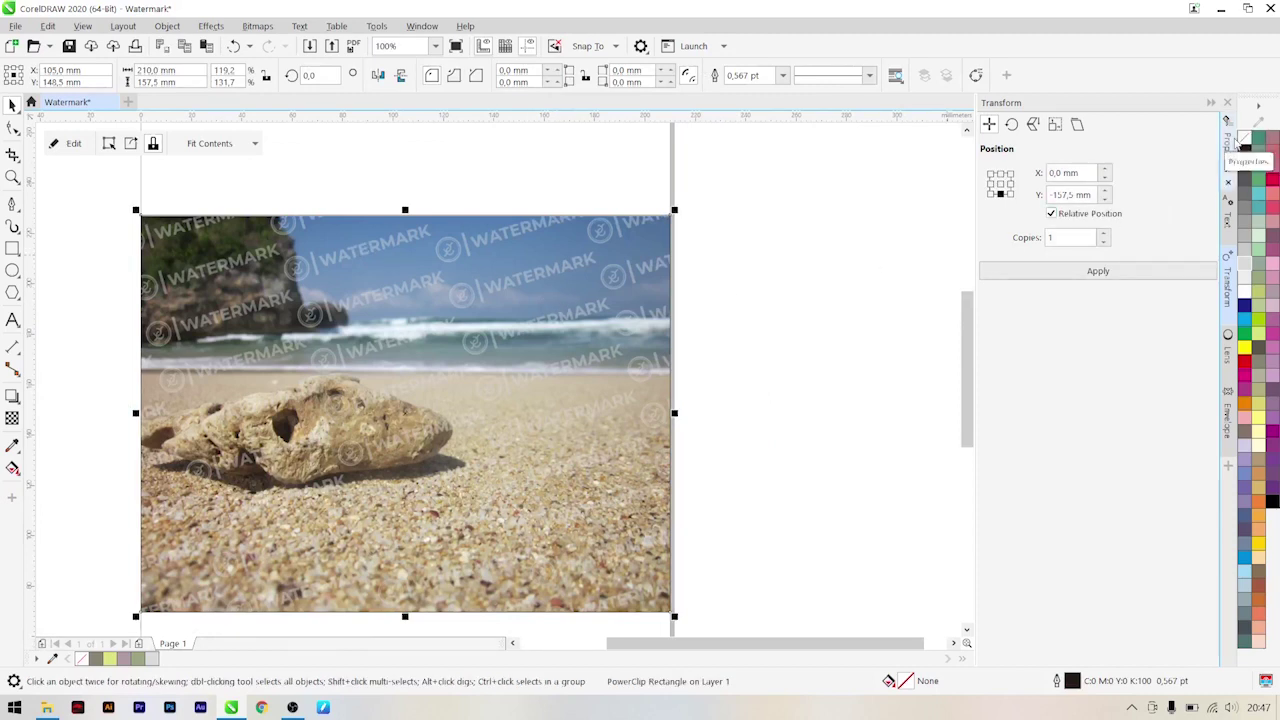
left_click(820, 277)
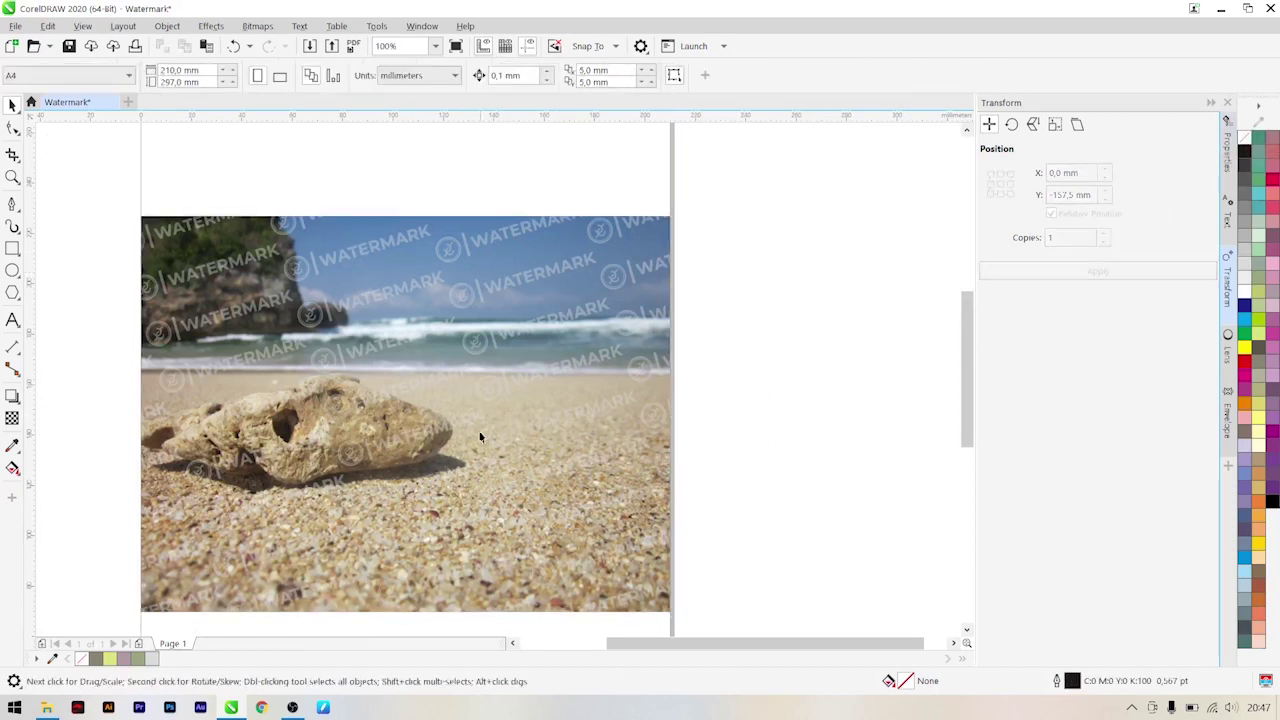
scroll(310, 510, "right", 1)
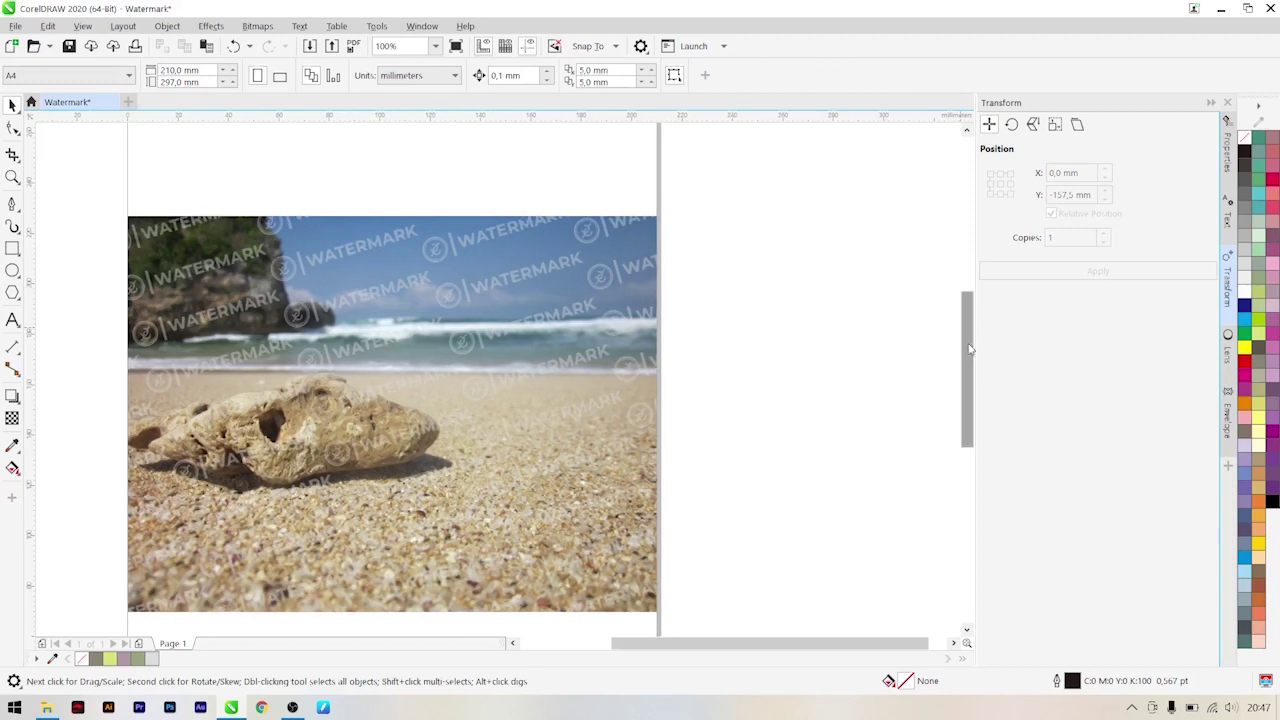
left_click_drag(967, 347, 967, 362)
left_click(512, 643)
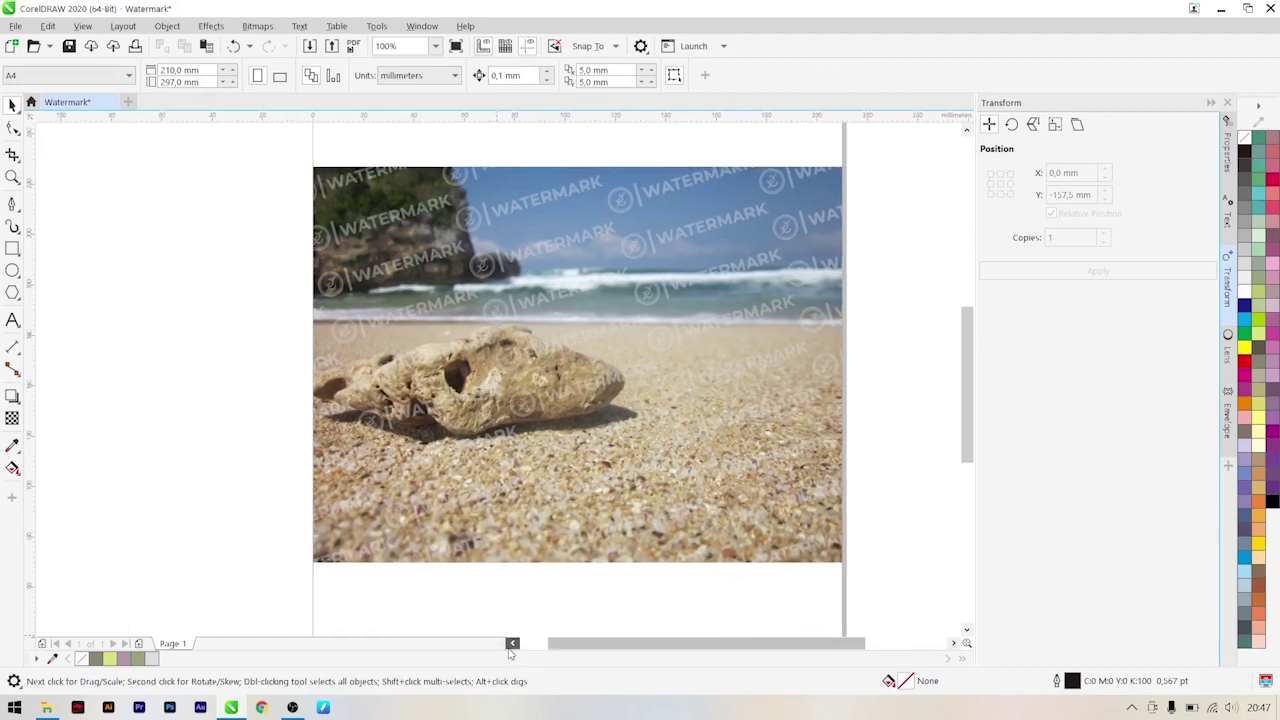